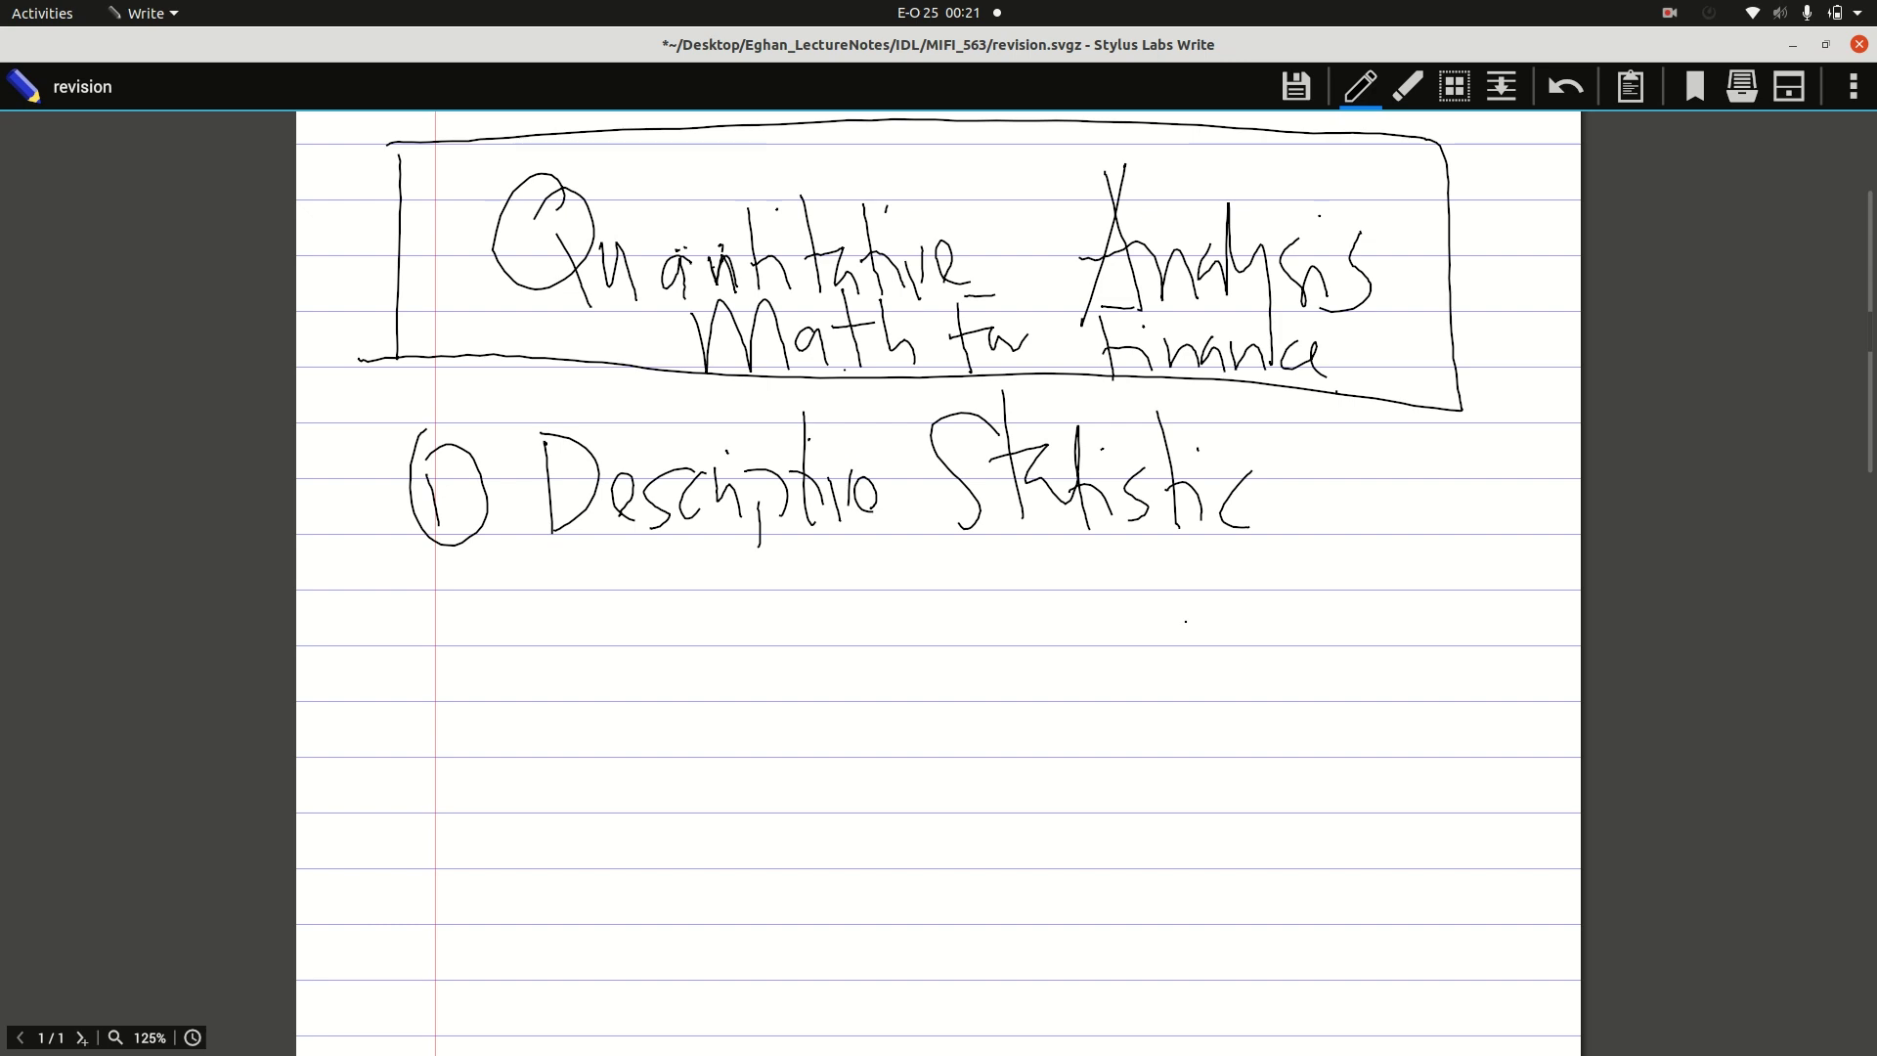
- Handwrite "Data ⇒ Information (Meaningful)" below the Descriptive Statistic heading
{"action": "scroll", "coordinate": [938, 577], "scroll_direction": "down", "scroll_amount": 1}
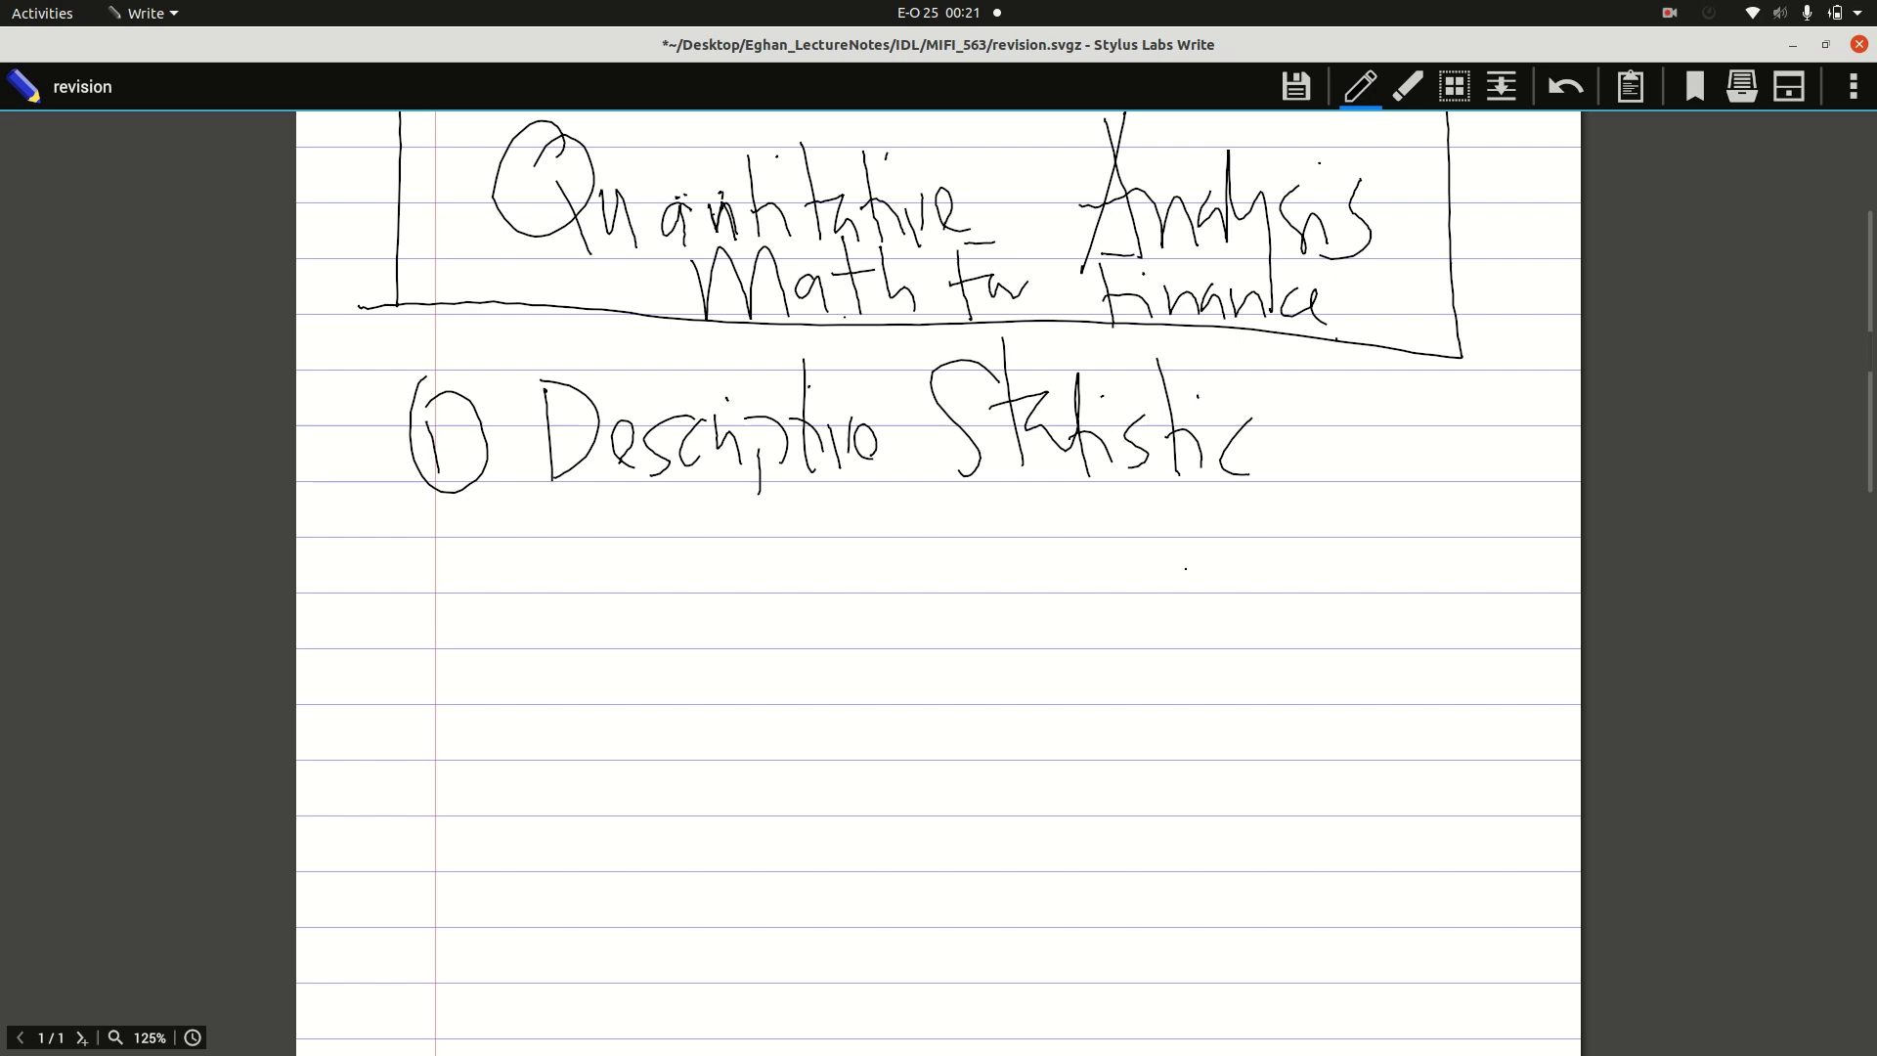
{"action": "mouse_move", "coordinate": [556, 583]}
{"action": "left_mouse_down"}
{"action": "mouse_move", "coordinate": [577, 631]}
{"action": "mouse_move", "coordinate": [828, 608]}
{"action": "mouse_move", "coordinate": [817, 625]}
{"action": "left_mouse_up"}
{"action": "left_click_drag", "start_coordinate": [823, 591], "coordinate": [823, 643]}
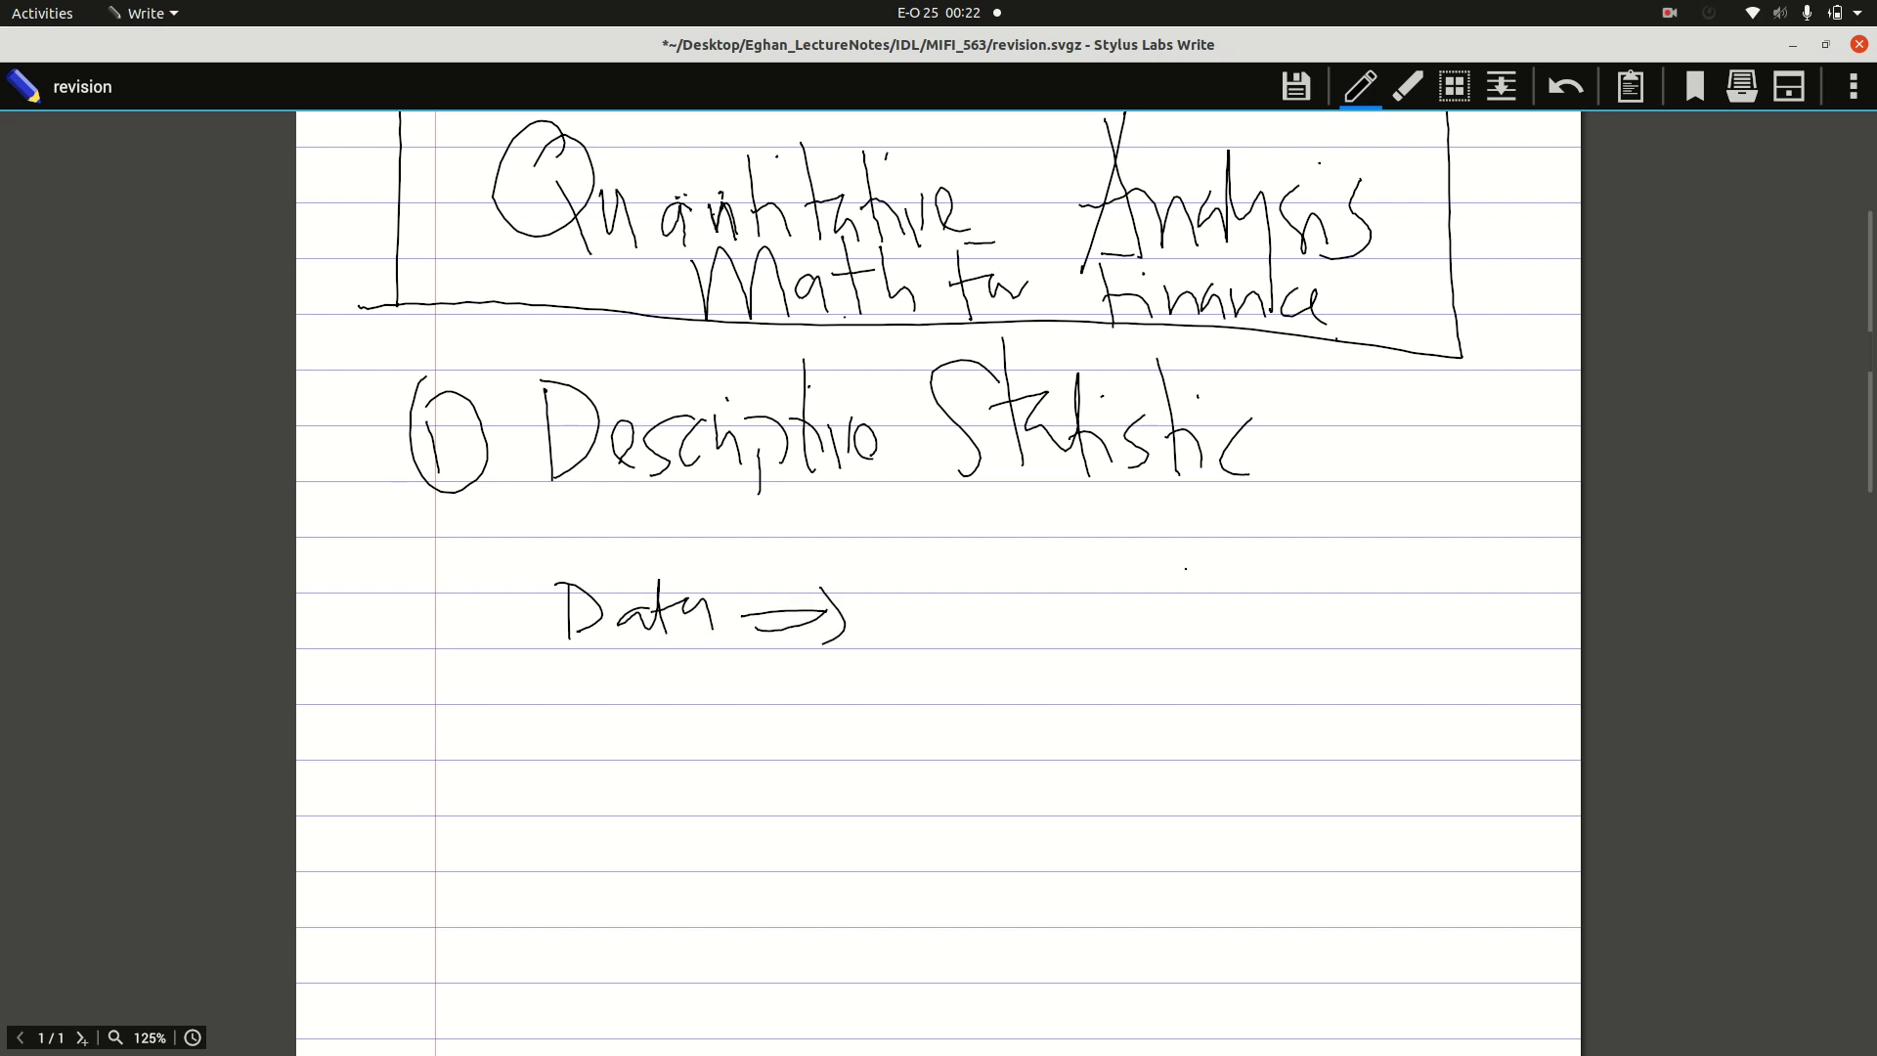
{"action": "left_click_drag", "start_coordinate": [887, 569], "coordinate": [939, 567]}
{"action": "left_click_drag", "start_coordinate": [914, 573], "coordinate": [916, 631]}
{"action": "mouse_move", "coordinate": [899, 638]}
{"action": "left_mouse_down"}
{"action": "mouse_move", "coordinate": [975, 626]}
{"action": "mouse_move", "coordinate": [998, 648]}
{"action": "left_mouse_up"}
{"action": "left_click_drag", "start_coordinate": [972, 610], "coordinate": [1017, 608]}
{"action": "left_click_drag", "start_coordinate": [1028, 608], "coordinate": [1127, 629]}
{"action": "left_click_drag", "start_coordinate": [1124, 572], "coordinate": [1132, 629]}
{"action": "left_click_drag", "start_coordinate": [1098, 600], "coordinate": [1200, 629]}
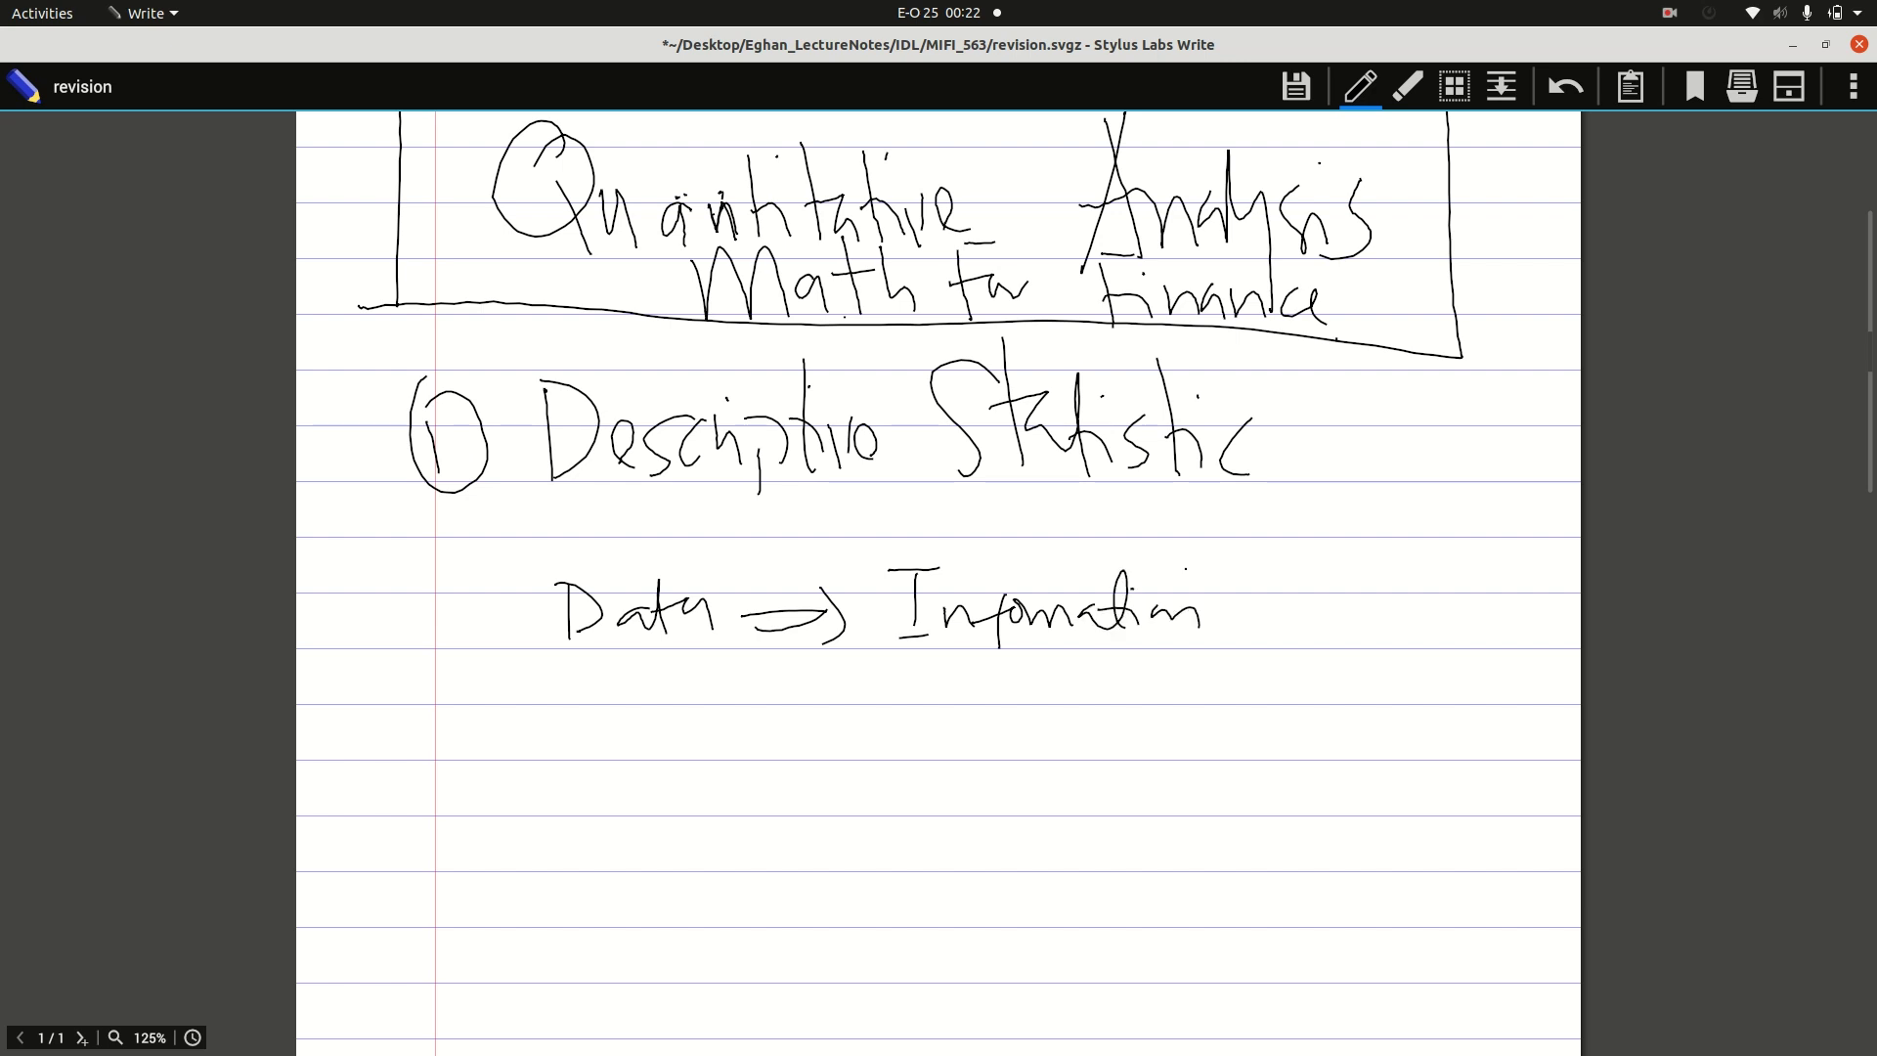
{"action": "mouse_move", "coordinate": [1264, 536]}
{"action": "left_mouse_down"}
{"action": "mouse_move", "coordinate": [1263, 665]}
{"action": "mouse_move", "coordinate": [1324, 625]}
{"action": "mouse_move", "coordinate": [1416, 614]}
{"action": "mouse_move", "coordinate": [1432, 647]}
{"action": "left_mouse_up"}
{"action": "mouse_move", "coordinate": [1408, 626]}
{"action": "left_mouse_down"}
{"action": "mouse_move", "coordinate": [1443, 608]}
{"action": "mouse_move", "coordinate": [1487, 640]}
{"action": "left_mouse_up"}
{"action": "mouse_move", "coordinate": [1480, 529]}
{"action": "left_mouse_down"}
{"action": "mouse_move", "coordinate": [1523, 621]}
{"action": "mouse_move", "coordinate": [1498, 677]}
{"action": "left_mouse_up"}
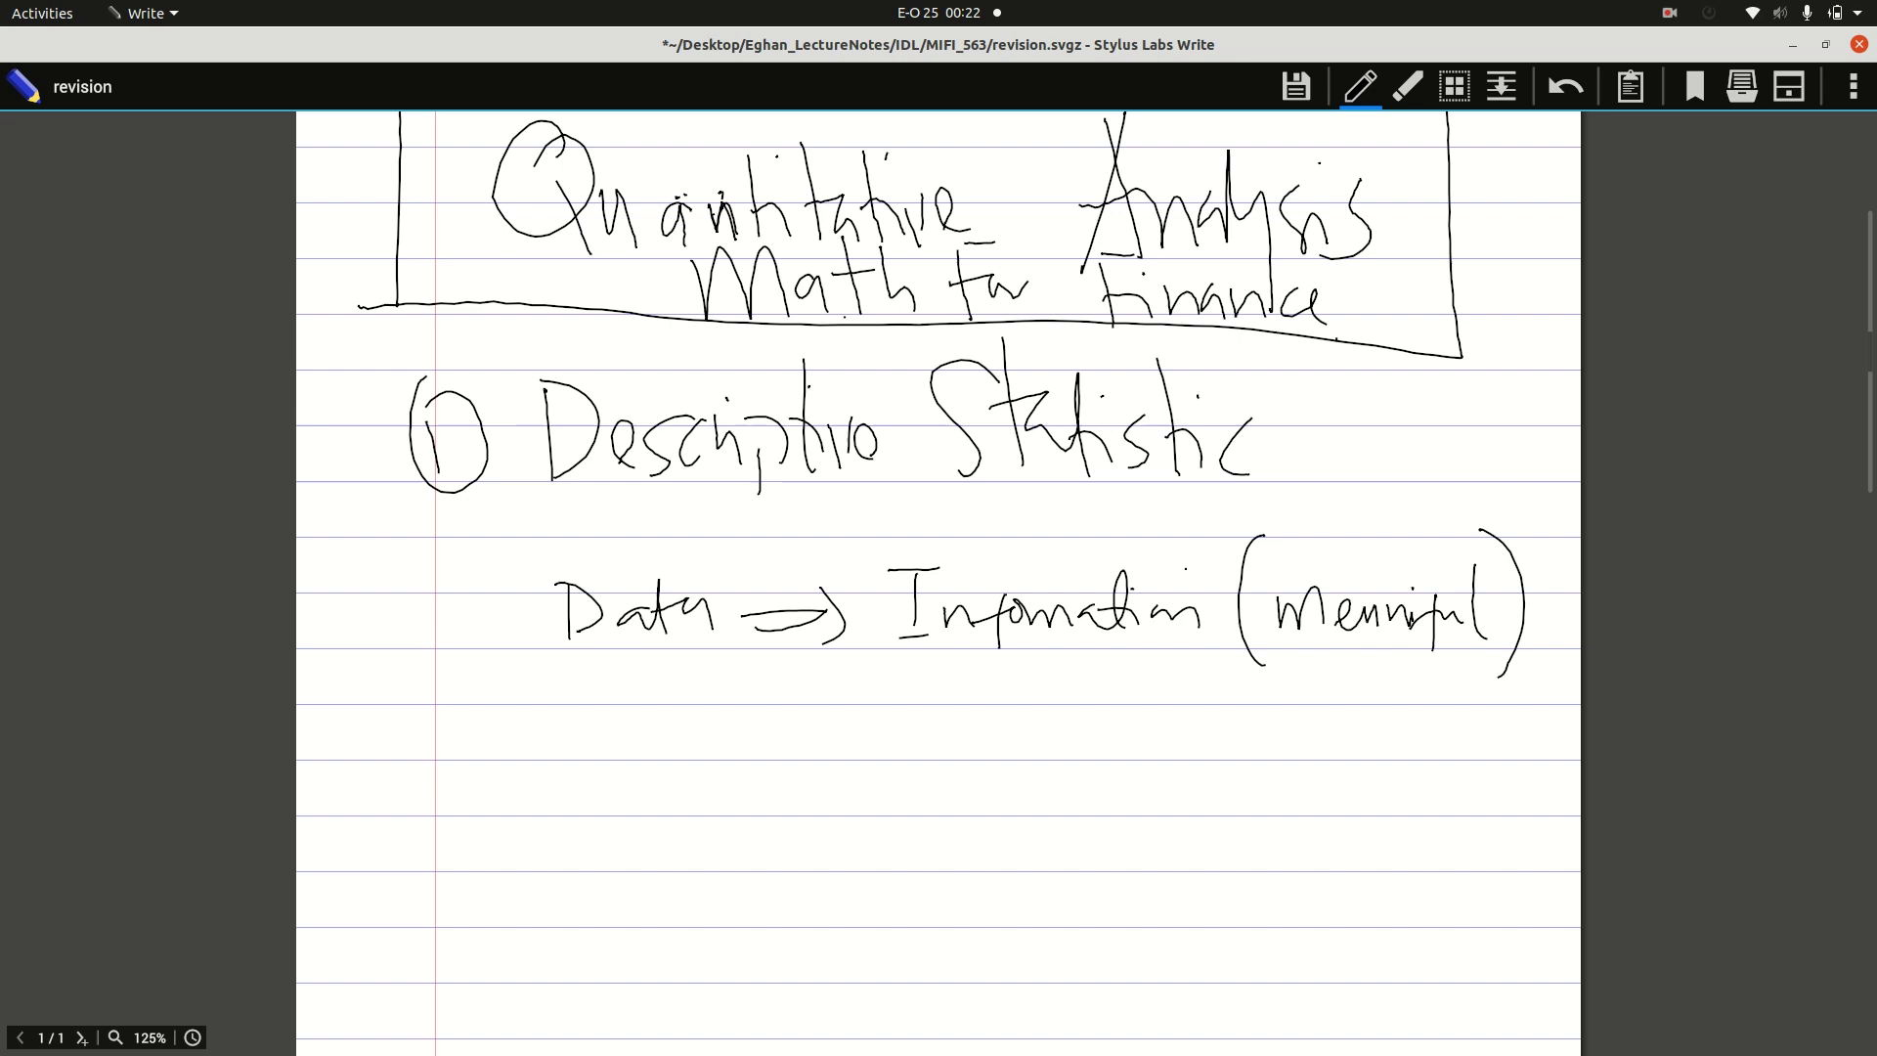
- Handwrite the subheading "Measures" and below it a row of check-marked items: Mean, Mode and Median
{"action": "mouse_move", "coordinate": [544, 743]}
{"action": "left_mouse_down"}
{"action": "mouse_move", "coordinate": [711, 728]}
{"action": "mouse_move", "coordinate": [748, 743]}
{"action": "left_mouse_up"}
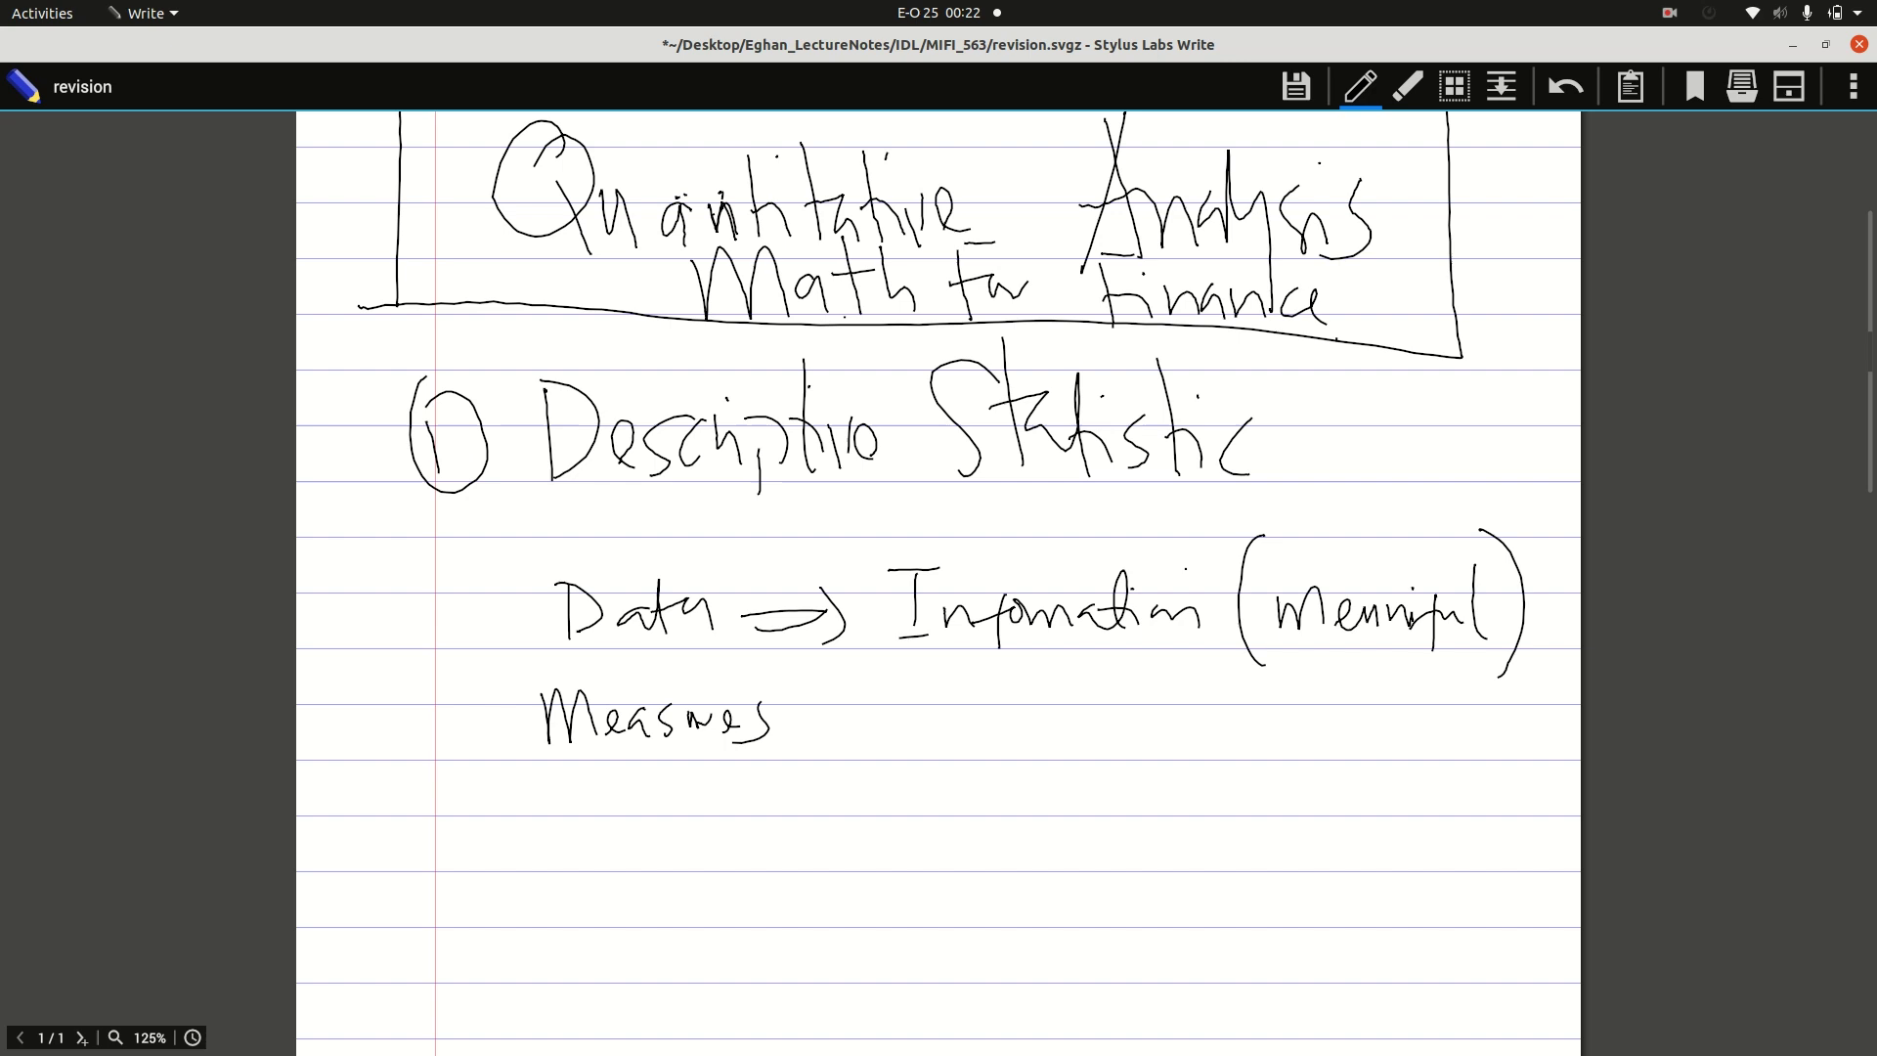
{"action": "left_click_drag", "start_coordinate": [511, 853], "coordinate": [564, 816]}
{"action": "mouse_move", "coordinate": [584, 807]}
{"action": "left_mouse_down"}
{"action": "mouse_move", "coordinate": [583, 850]}
{"action": "mouse_move", "coordinate": [714, 835]}
{"action": "left_mouse_up"}
{"action": "mouse_move", "coordinate": [756, 823]}
{"action": "left_mouse_down"}
{"action": "mouse_move", "coordinate": [811, 803]}
{"action": "mouse_move", "coordinate": [839, 826]}
{"action": "mouse_move", "coordinate": [915, 819]}
{"action": "left_mouse_up"}
{"action": "mouse_move", "coordinate": [934, 815]}
{"action": "left_mouse_down"}
{"action": "mouse_move", "coordinate": [935, 772]}
{"action": "mouse_move", "coordinate": [964, 802]}
{"action": "mouse_move", "coordinate": [1216, 800]}
{"action": "left_mouse_up"}
{"action": "mouse_move", "coordinate": [1227, 808]}
{"action": "left_mouse_down"}
{"action": "mouse_move", "coordinate": [1240, 788]}
{"action": "mouse_move", "coordinate": [1267, 811]}
{"action": "left_mouse_up"}
- Add a second check-marked row with max, min and count, and append sum to the row with Mean, Mode and Median
{"action": "mouse_move", "coordinate": [565, 949]}
{"action": "left_mouse_down"}
{"action": "mouse_move", "coordinate": [603, 935]}
{"action": "mouse_move", "coordinate": [697, 956]}
{"action": "left_mouse_up"}
{"action": "mouse_move", "coordinate": [696, 944]}
{"action": "left_mouse_down"}
{"action": "mouse_move", "coordinate": [712, 961]}
{"action": "mouse_move", "coordinate": [732, 926]}
{"action": "left_mouse_up"}
{"action": "mouse_move", "coordinate": [759, 952]}
{"action": "left_mouse_down"}
{"action": "mouse_move", "coordinate": [759, 972]}
{"action": "mouse_move", "coordinate": [849, 909]}
{"action": "mouse_move", "coordinate": [914, 943]}
{"action": "left_mouse_up"}
{"action": "mouse_move", "coordinate": [923, 907]}
{"action": "left_mouse_down"}
{"action": "mouse_move", "coordinate": [949, 940]}
{"action": "mouse_move", "coordinate": [1216, 915]}
{"action": "left_mouse_up"}
{"action": "left_click_drag", "start_coordinate": [1233, 878], "coordinate": [1242, 926]}
{"action": "mouse_move", "coordinate": [1326, 778]}
{"action": "left_mouse_down"}
{"action": "mouse_move", "coordinate": [1476, 762]}
{"action": "mouse_move", "coordinate": [1497, 787]}
{"action": "left_mouse_up"}
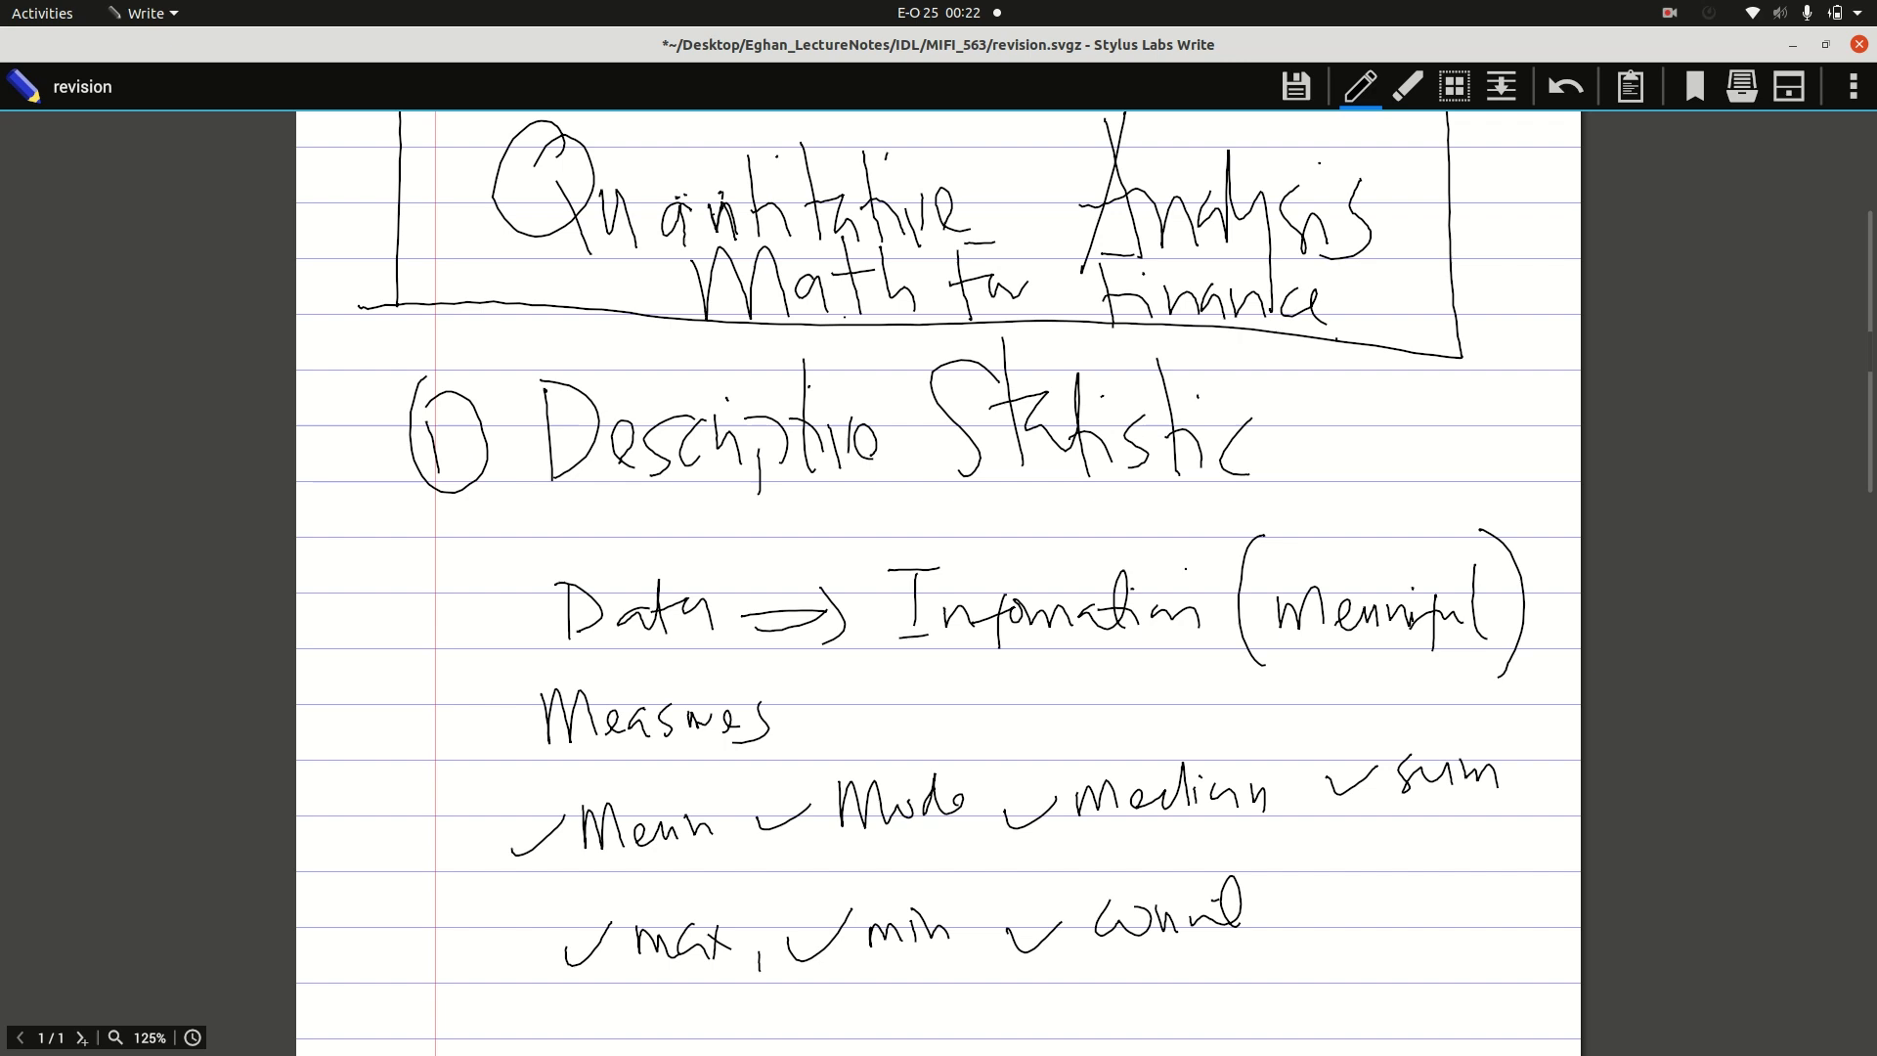
- Add check-marked Variance after count and check-marked std. on a new row below
{"action": "mouse_move", "coordinate": [1348, 906]}
{"action": "left_mouse_down"}
{"action": "mouse_move", "coordinate": [1436, 869]}
{"action": "mouse_move", "coordinate": [1466, 907]}
{"action": "mouse_move", "coordinate": [1536, 889]}
{"action": "left_mouse_up"}
{"action": "left_click_drag", "start_coordinate": [1540, 888], "coordinate": [1562, 905]}
{"action": "scroll", "coordinate": [938, 584], "scroll_direction": "down", "scroll_amount": 4}
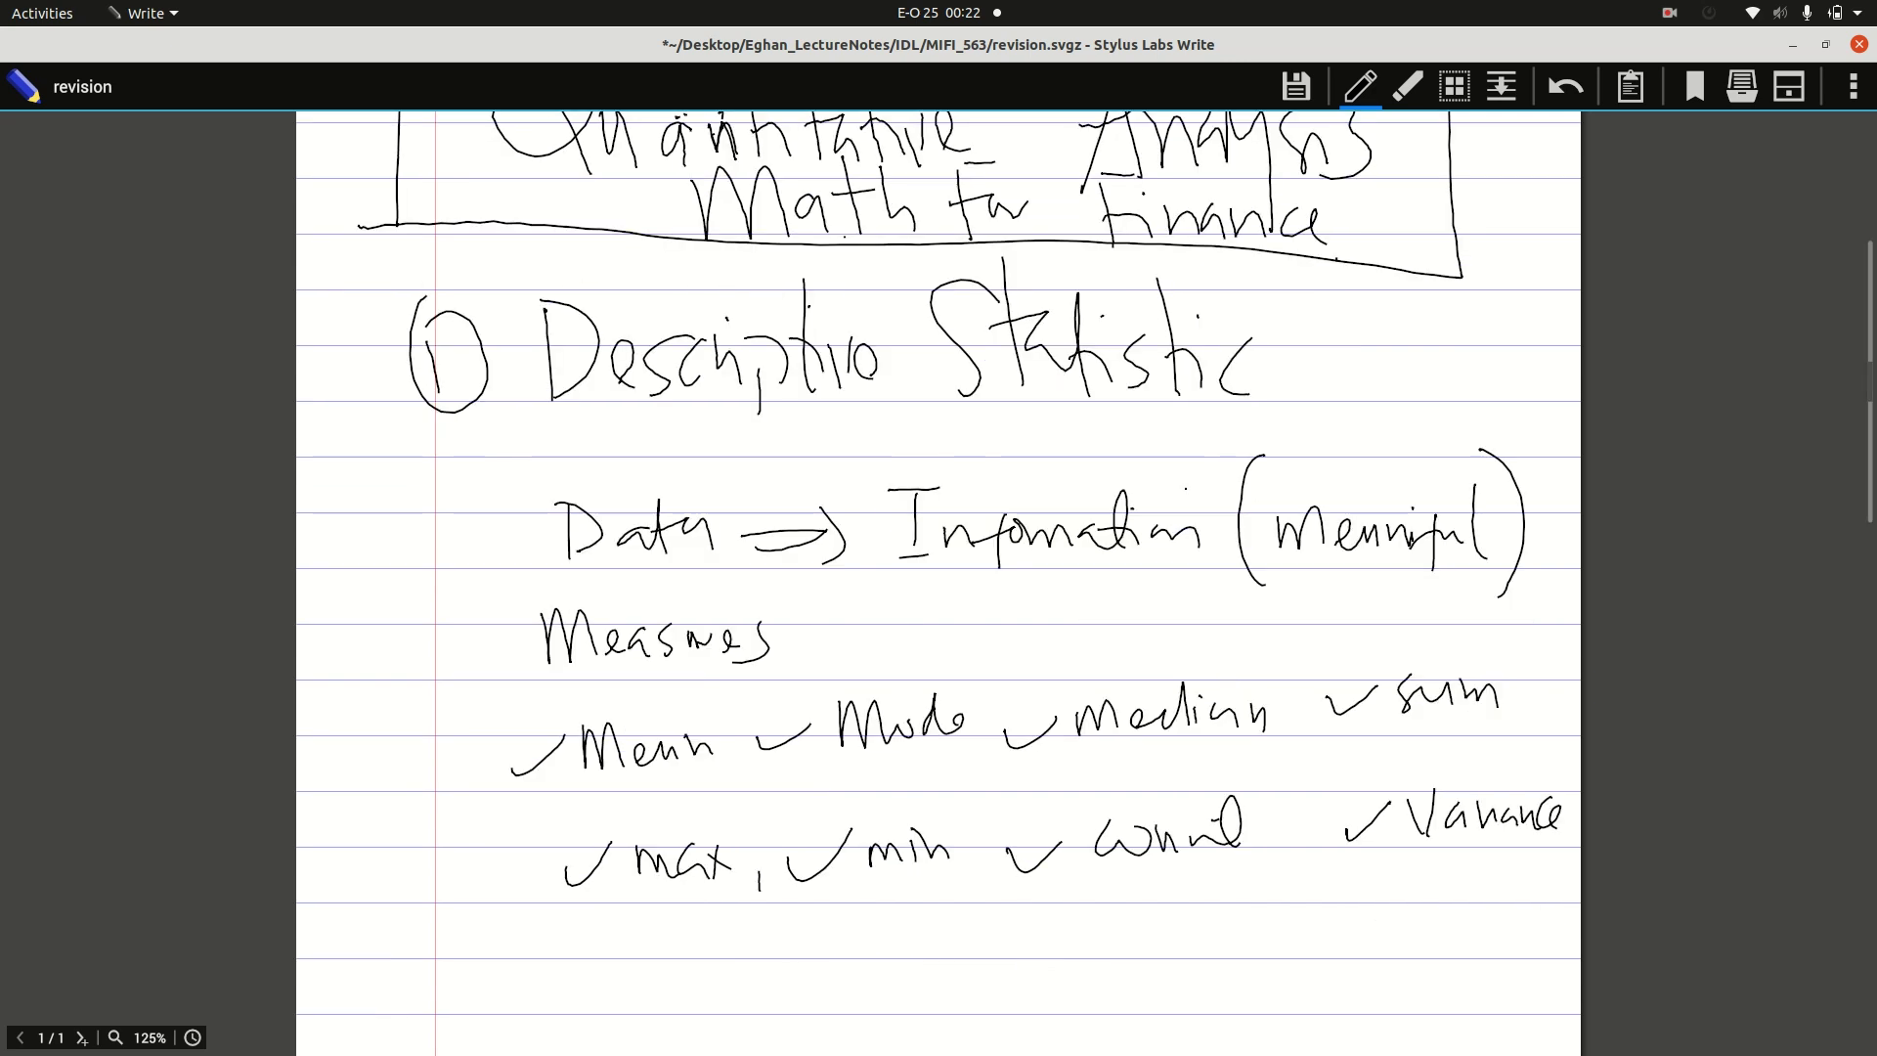
{"action": "mouse_move", "coordinate": [569, 885]}
{"action": "left_mouse_down"}
{"action": "mouse_move", "coordinate": [626, 873]}
{"action": "mouse_move", "coordinate": [685, 892]}
{"action": "left_mouse_up"}
{"action": "left_click_drag", "start_coordinate": [675, 872], "coordinate": [728, 853]}
{"action": "left_click", "coordinate": [740, 880]}
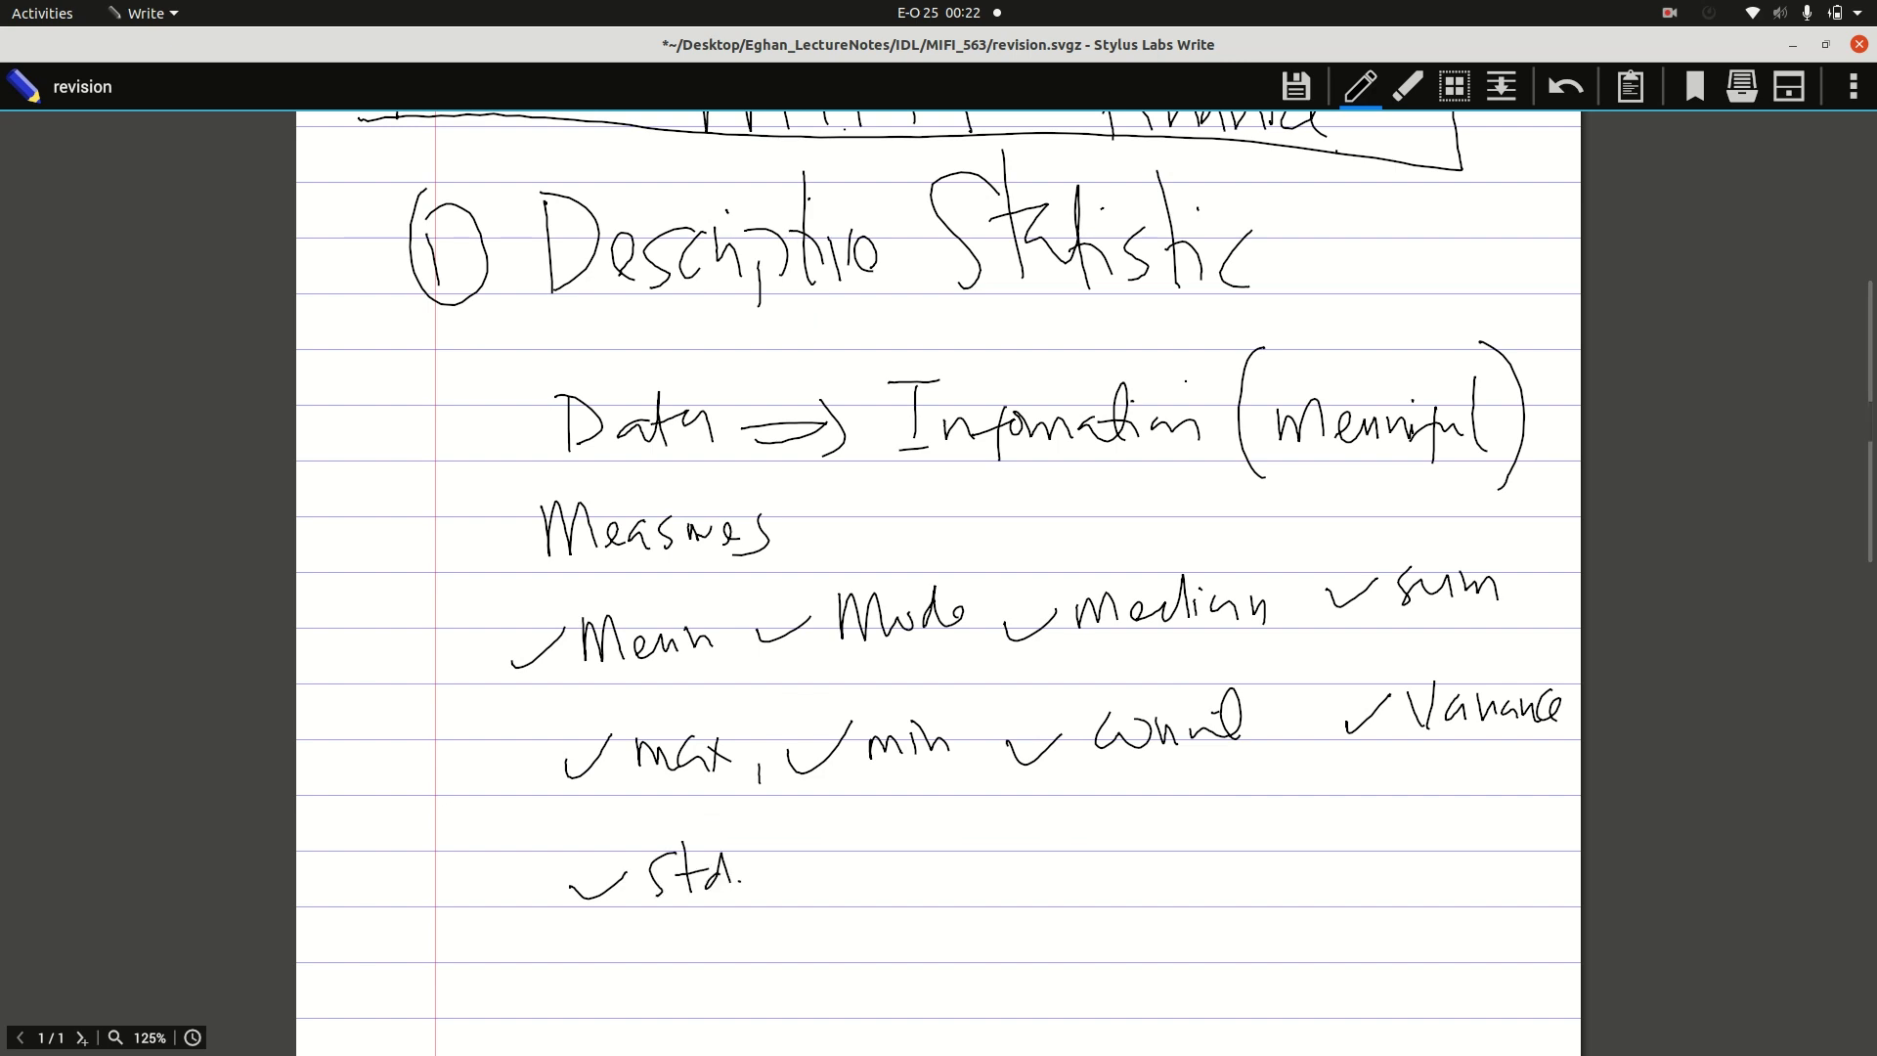
- Add check-marked skewness and kurtosis on the same row as std
{"action": "mouse_move", "coordinate": [840, 878]}
{"action": "left_mouse_down"}
{"action": "mouse_move", "coordinate": [894, 856]}
{"action": "mouse_move", "coordinate": [912, 893]}
{"action": "mouse_move", "coordinate": [946, 890]}
{"action": "left_mouse_up"}
{"action": "mouse_move", "coordinate": [954, 876]}
{"action": "left_mouse_down"}
{"action": "mouse_move", "coordinate": [1085, 887]}
{"action": "mouse_move", "coordinate": [1212, 863]}
{"action": "mouse_move", "coordinate": [1261, 882]}
{"action": "left_mouse_up"}
{"action": "mouse_move", "coordinate": [1265, 862]}
{"action": "left_mouse_down"}
{"action": "mouse_move", "coordinate": [1283, 880]}
{"action": "mouse_move", "coordinate": [1305, 864]}
{"action": "mouse_move", "coordinate": [1318, 889]}
{"action": "left_mouse_up"}
{"action": "left_click_drag", "start_coordinate": [1302, 864], "coordinate": [1327, 862]}
{"action": "left_click_drag", "start_coordinate": [1329, 866], "coordinate": [1349, 887]}
{"action": "left_click_drag", "start_coordinate": [1354, 864], "coordinate": [1373, 891]}
{"action": "left_click_drag", "start_coordinate": [1397, 860], "coordinate": [1388, 898]}
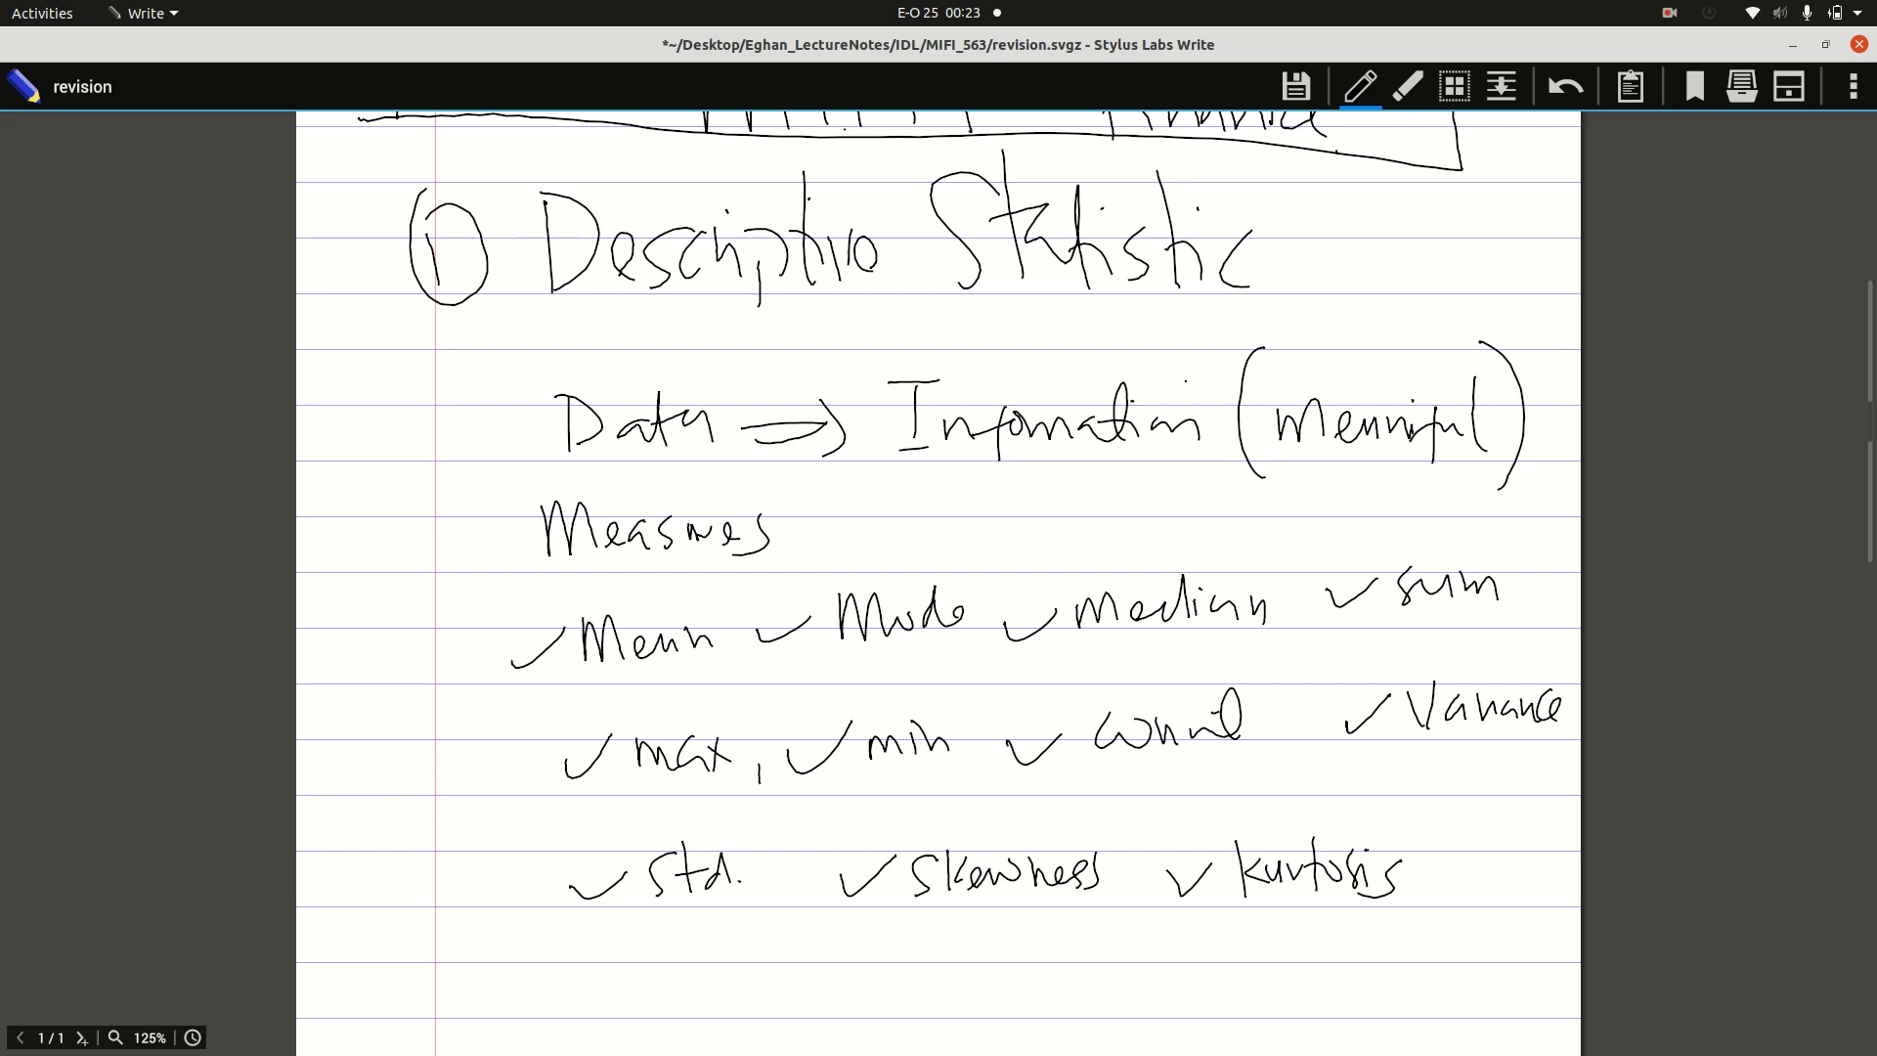
- Handwrite the remark "Not just # But comment (message)" below the list of measures
{"action": "scroll", "coordinate": [938, 586], "scroll_direction": "down", "scroll_amount": 3}
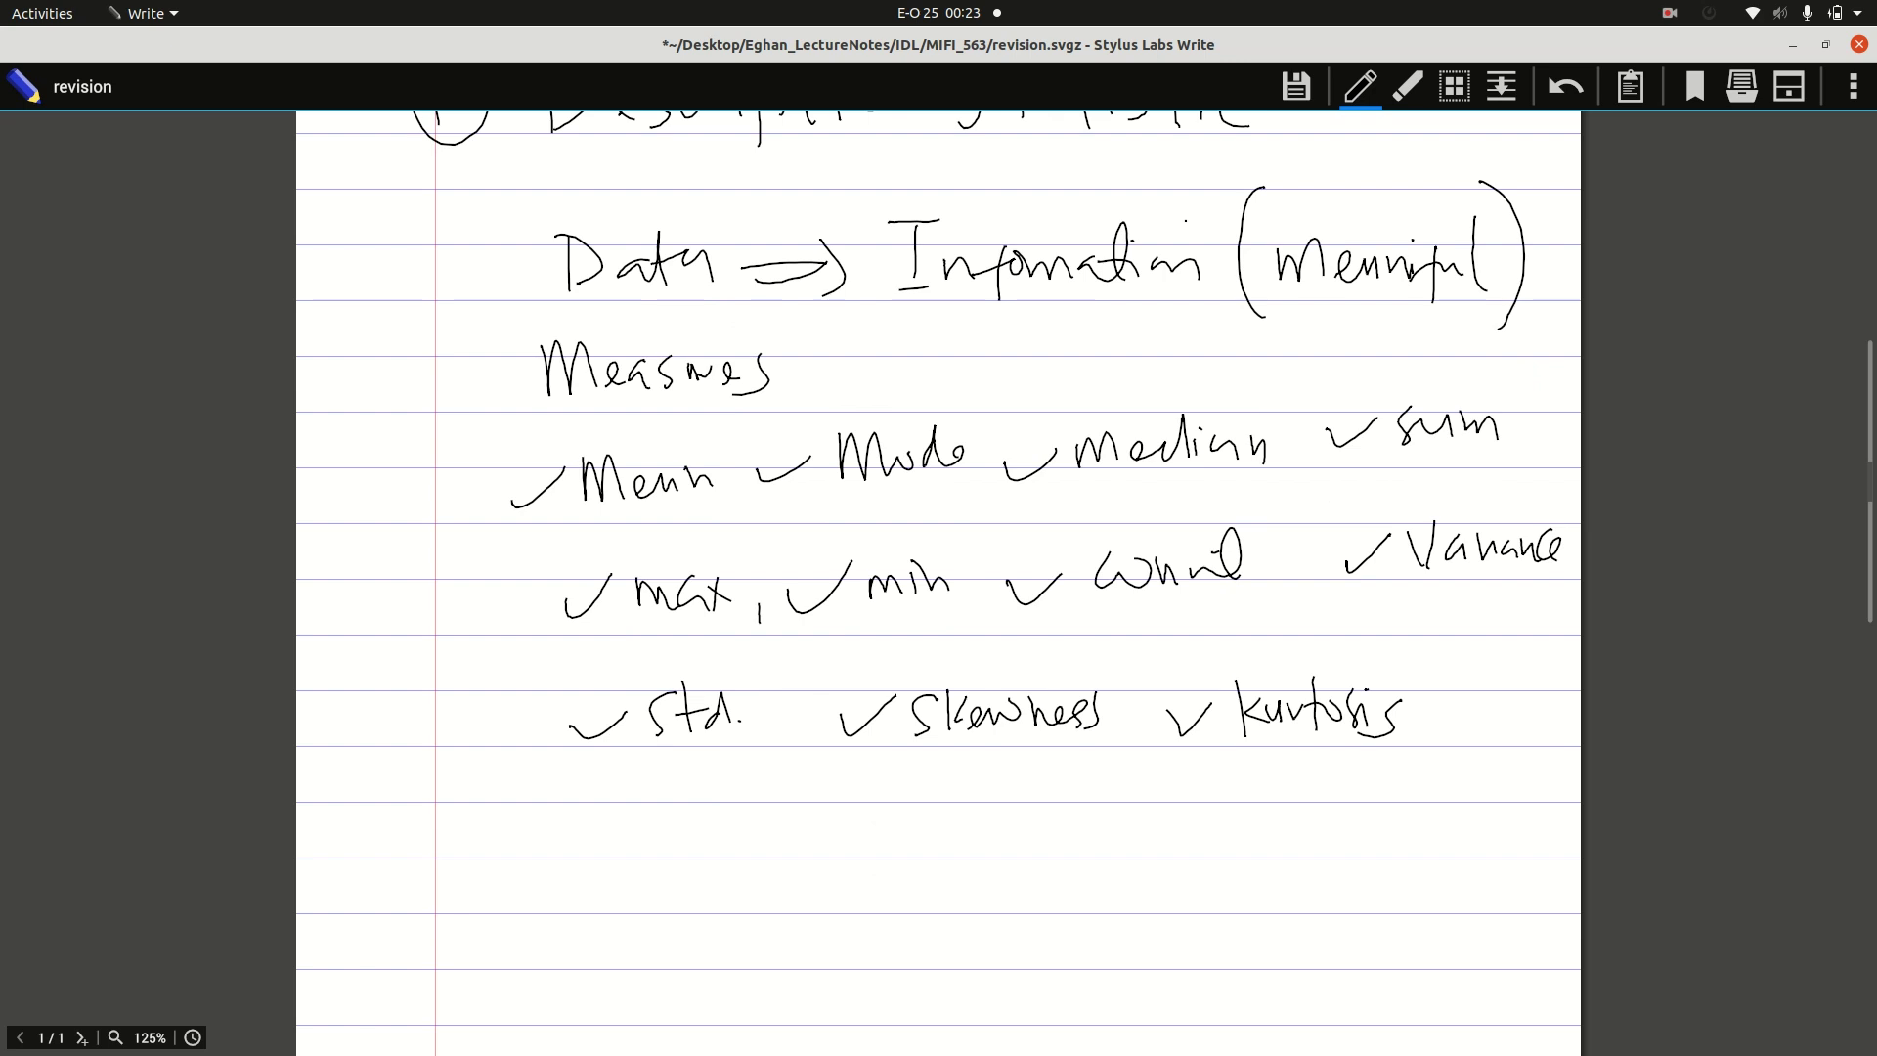
{"action": "mouse_move", "coordinate": [548, 827]}
{"action": "left_mouse_down"}
{"action": "mouse_move", "coordinate": [555, 899]}
{"action": "mouse_move", "coordinate": [582, 820]}
{"action": "mouse_move", "coordinate": [635, 909]}
{"action": "left_mouse_up"}
{"action": "mouse_move", "coordinate": [613, 868]}
{"action": "left_mouse_down"}
{"action": "mouse_move", "coordinate": [639, 867]}
{"action": "mouse_move", "coordinate": [690, 923]}
{"action": "mouse_move", "coordinate": [742, 899]}
{"action": "mouse_move", "coordinate": [757, 864]}
{"action": "left_mouse_up"}
{"action": "mouse_move", "coordinate": [758, 847]}
{"action": "left_mouse_down"}
{"action": "mouse_move", "coordinate": [771, 901]}
{"action": "mouse_move", "coordinate": [774, 868]}
{"action": "mouse_move", "coordinate": [838, 907]}
{"action": "left_mouse_up"}
{"action": "left_click_drag", "start_coordinate": [872, 842], "coordinate": [868, 898]}
{"action": "mouse_move", "coordinate": [830, 866]}
{"action": "left_mouse_down"}
{"action": "mouse_move", "coordinate": [879, 862]}
{"action": "mouse_move", "coordinate": [980, 906]}
{"action": "left_mouse_up"}
{"action": "mouse_move", "coordinate": [981, 864]}
{"action": "left_mouse_down"}
{"action": "mouse_move", "coordinate": [985, 903]}
{"action": "mouse_move", "coordinate": [1028, 891]}
{"action": "left_mouse_up"}
{"action": "mouse_move", "coordinate": [1040, 848]}
{"action": "left_mouse_down"}
{"action": "mouse_move", "coordinate": [1044, 907]}
{"action": "mouse_move", "coordinate": [1047, 861]}
{"action": "mouse_move", "coordinate": [1130, 890]}
{"action": "mouse_move", "coordinate": [1300, 891]}
{"action": "left_mouse_up"}
{"action": "mouse_move", "coordinate": [1355, 814]}
{"action": "left_mouse_down"}
{"action": "mouse_move", "coordinate": [1347, 923]}
{"action": "mouse_move", "coordinate": [1373, 878]}
{"action": "mouse_move", "coordinate": [1384, 898]}
{"action": "left_mouse_up"}
{"action": "left_click_drag", "start_coordinate": [1389, 886], "coordinate": [1438, 896]}
{"action": "mouse_move", "coordinate": [1478, 868]}
{"action": "left_mouse_down"}
{"action": "mouse_move", "coordinate": [1461, 891]}
{"action": "mouse_move", "coordinate": [1505, 921]}
{"action": "left_mouse_up"}
{"action": "left_click_drag", "start_coordinate": [1509, 876], "coordinate": [1520, 869]}
{"action": "left_click_drag", "start_coordinate": [1540, 805], "coordinate": [1527, 942]}
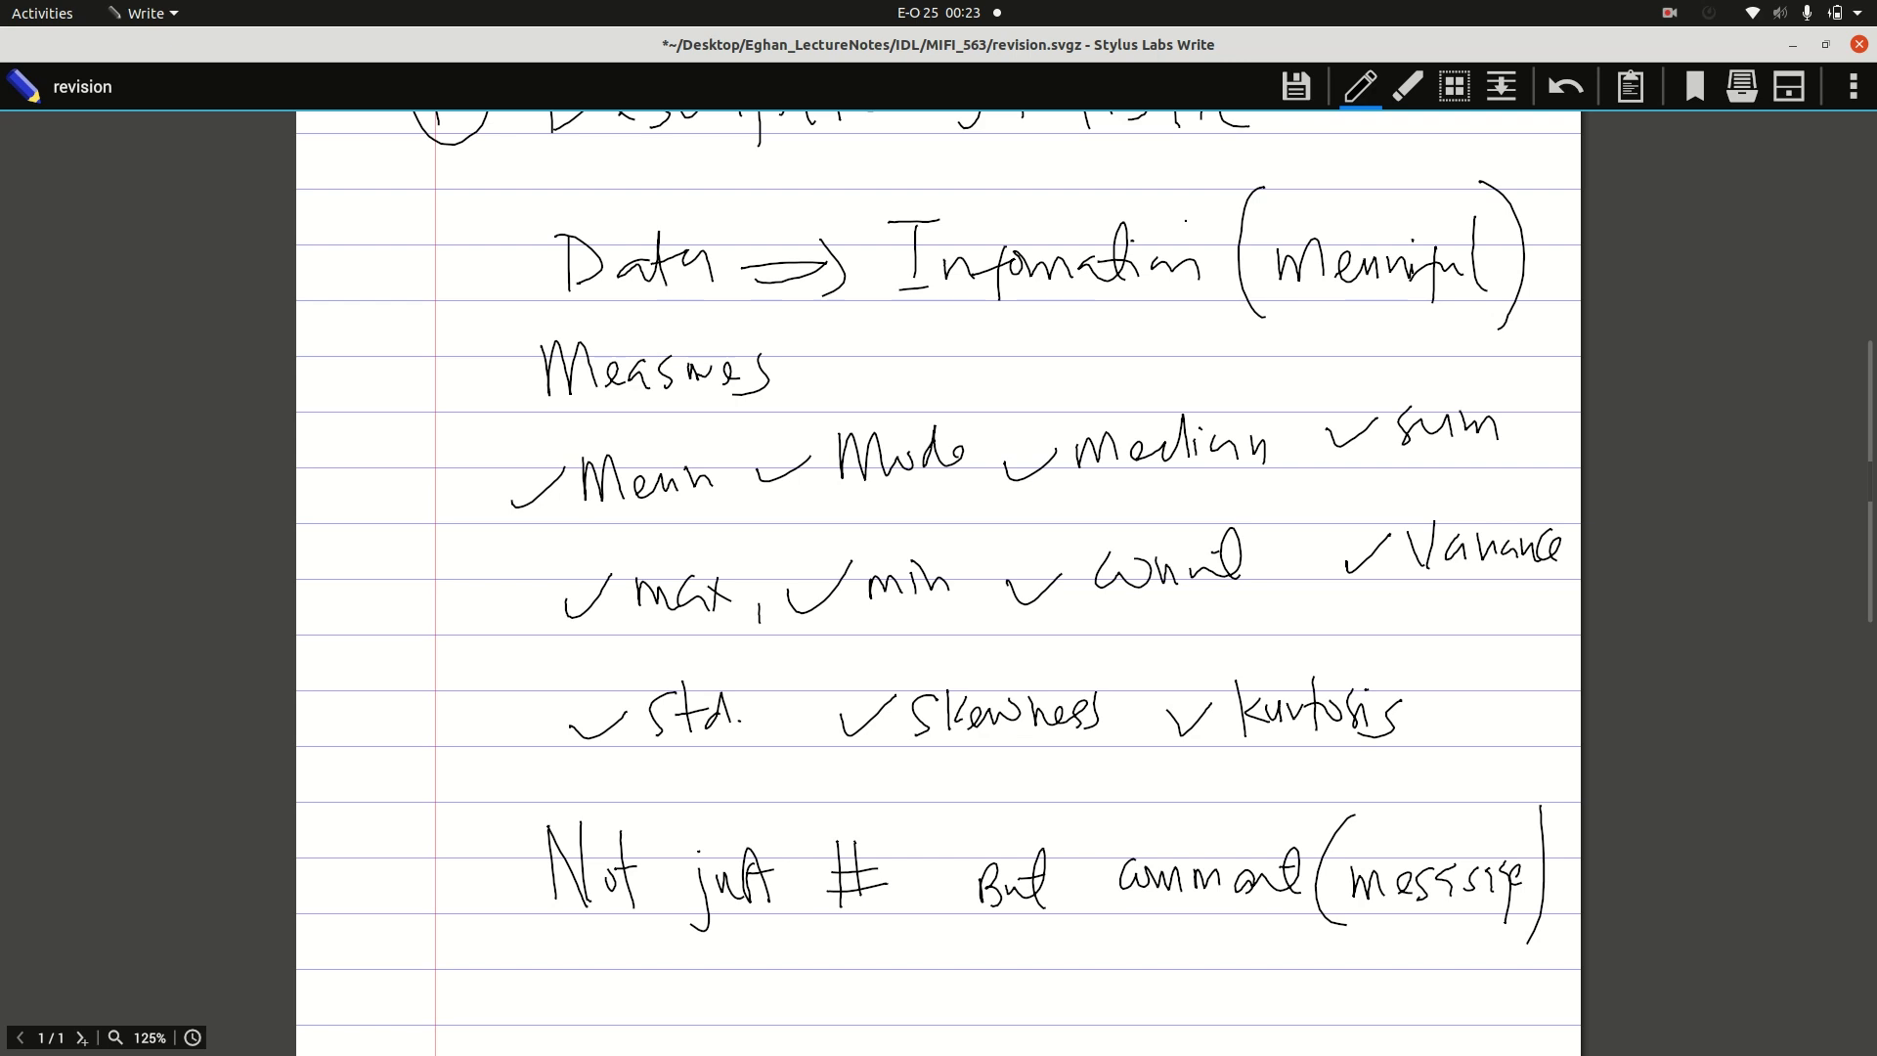
- Below the remark, sketch a large circle joined by a dash to a stick figure, followed by another dash
{"action": "scroll", "coordinate": [938, 586], "scroll_direction": "down", "scroll_amount": 3}
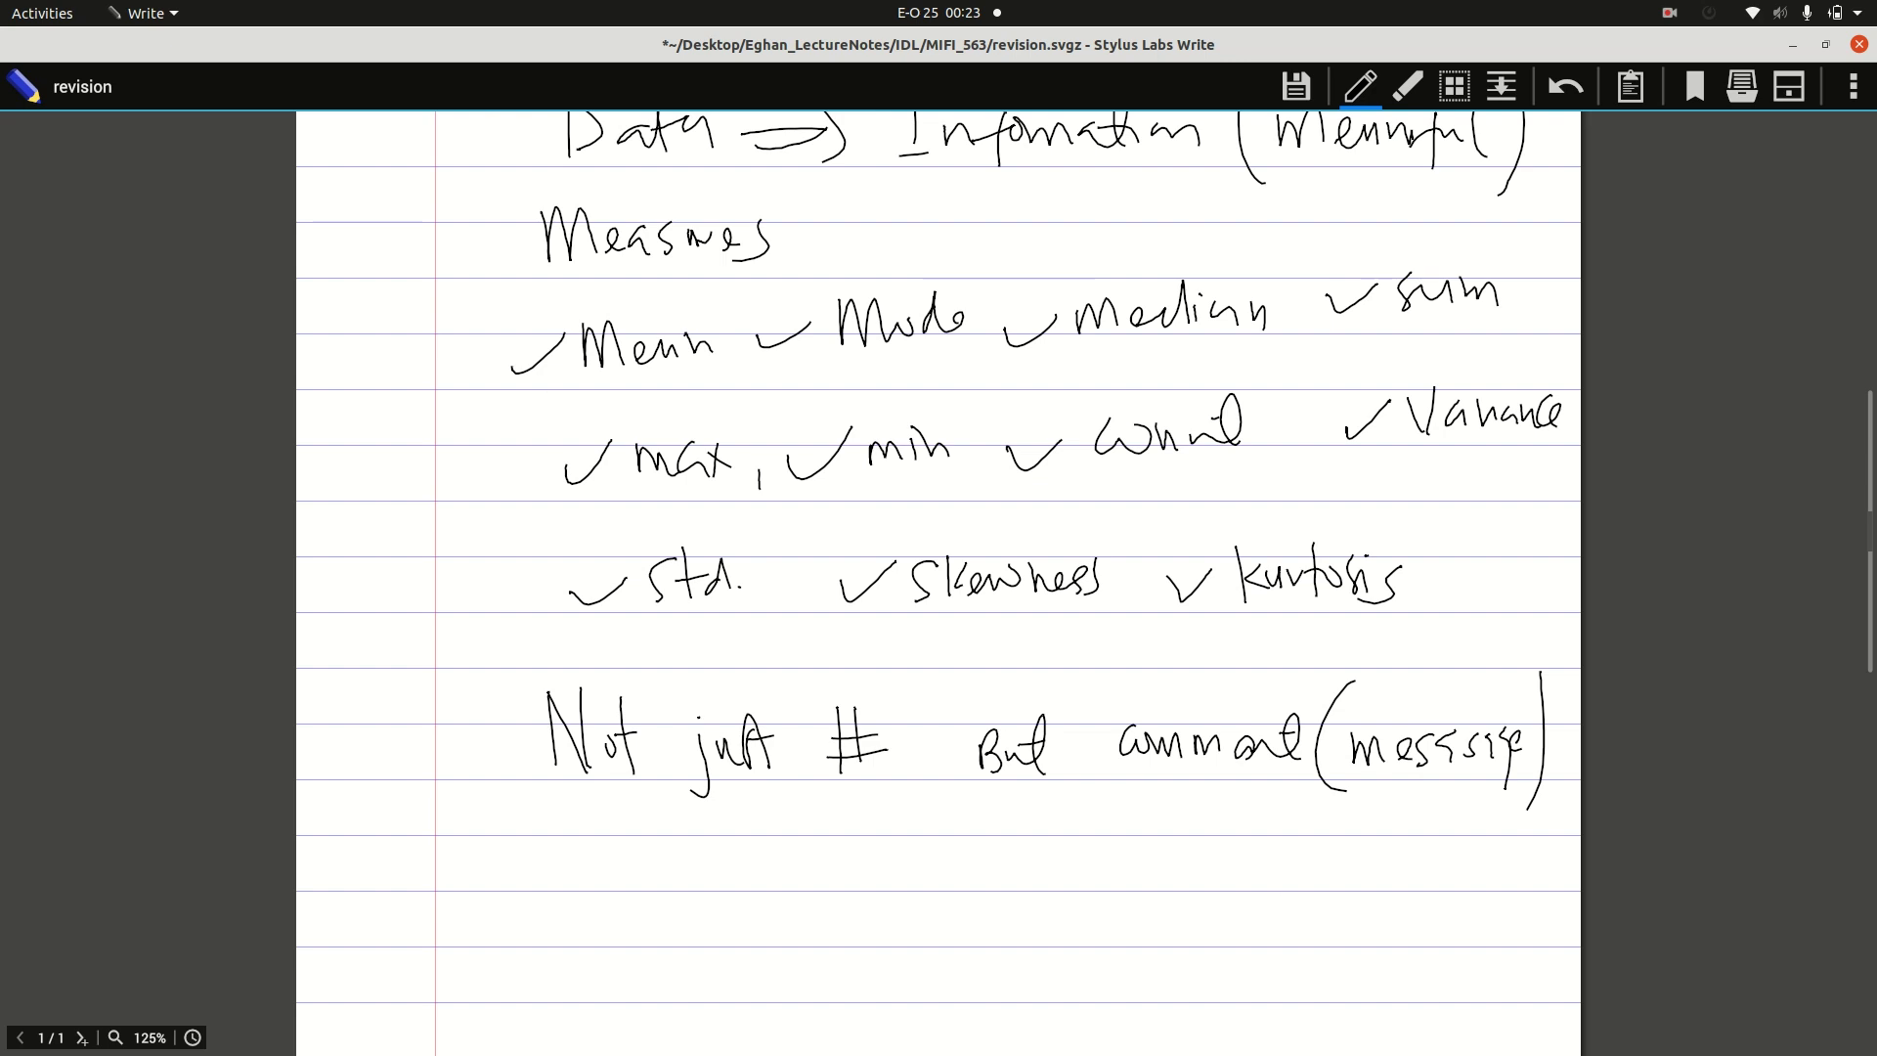
{"action": "left_click_drag", "start_coordinate": [614, 900], "coordinate": [568, 913]}
{"action": "scroll", "coordinate": [938, 587], "scroll_direction": "down", "scroll_amount": 3}
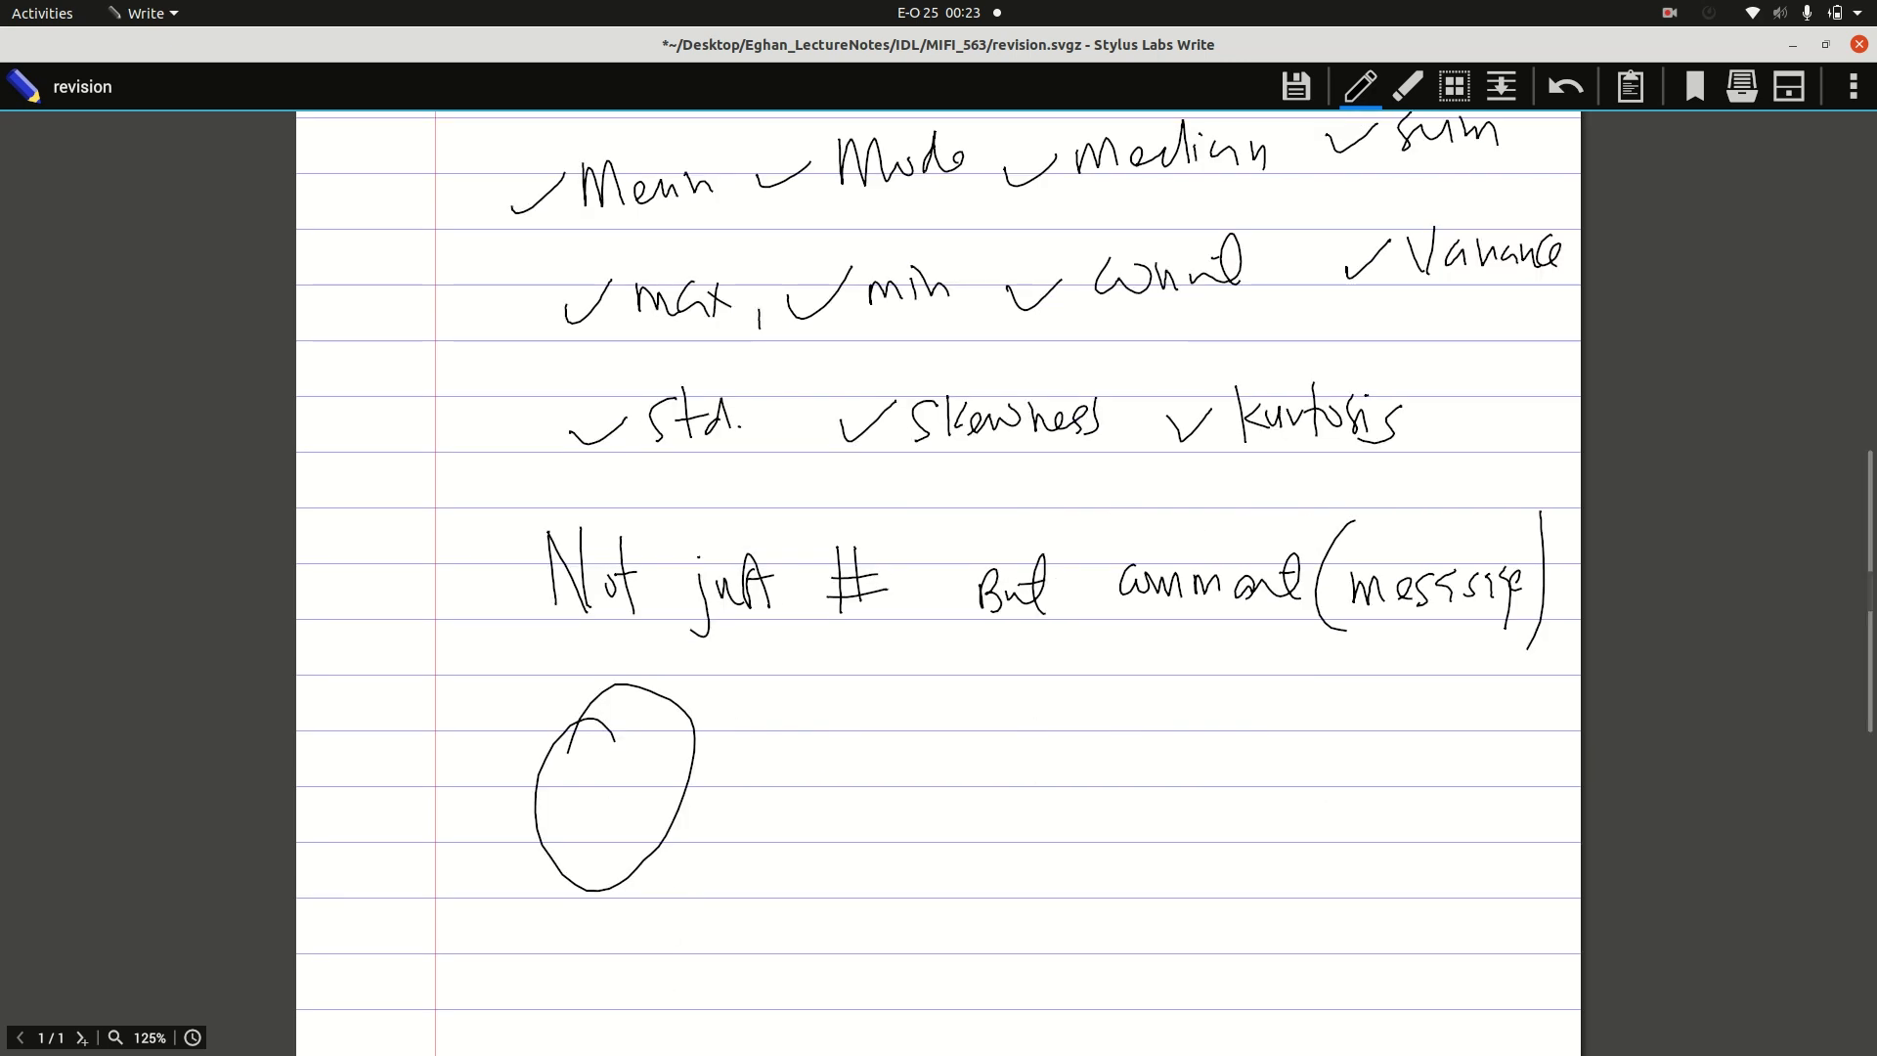
{"action": "left_click_drag", "start_coordinate": [728, 792], "coordinate": [799, 780]}
{"action": "mouse_move", "coordinate": [912, 723]}
{"action": "left_mouse_down"}
{"action": "mouse_move", "coordinate": [950, 722]}
{"action": "mouse_move", "coordinate": [920, 855]}
{"action": "left_mouse_up"}
{"action": "mouse_move", "coordinate": [916, 766]}
{"action": "left_mouse_down"}
{"action": "mouse_move", "coordinate": [858, 826]}
{"action": "mouse_move", "coordinate": [976, 804]}
{"action": "left_mouse_up"}
{"action": "left_click_drag", "start_coordinate": [903, 856], "coordinate": [866, 907]}
{"action": "left_click_drag", "start_coordinate": [920, 833], "coordinate": [975, 911]}
{"action": "left_click_drag", "start_coordinate": [1049, 802], "coordinate": [1124, 798]}
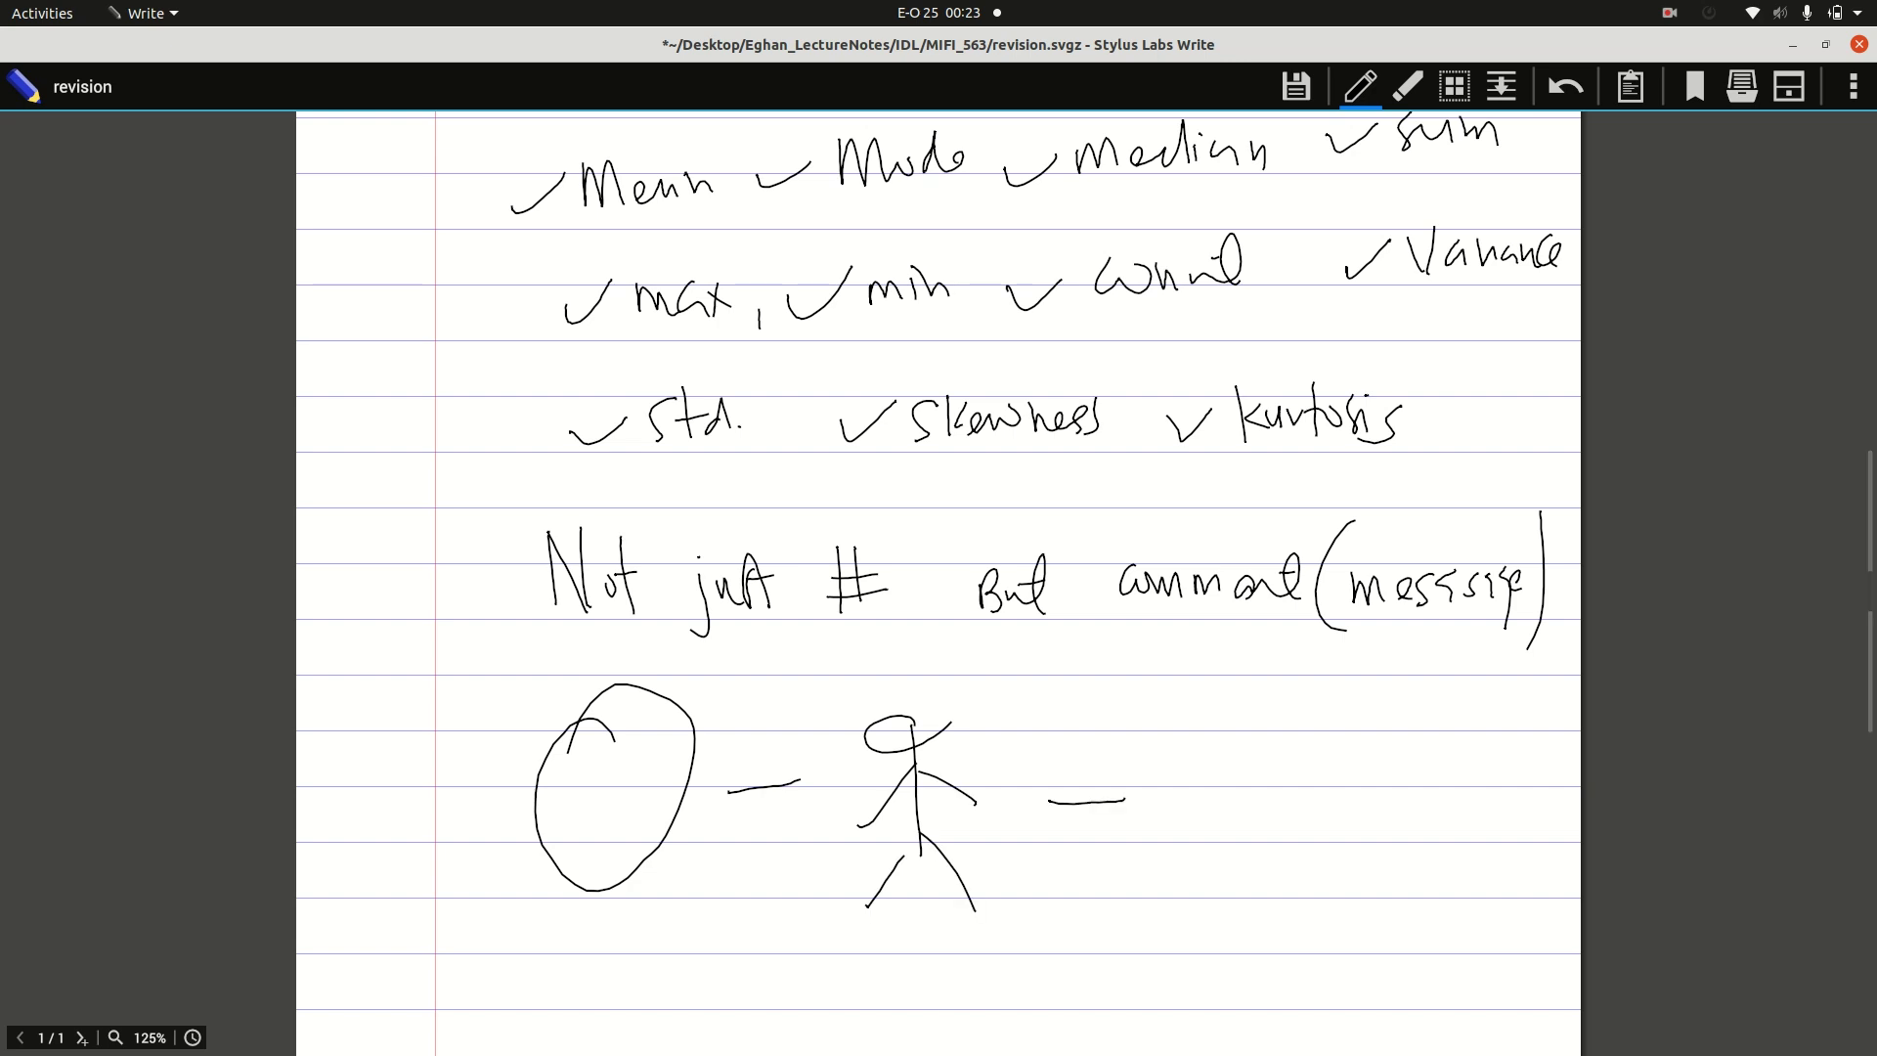
- Draw a second stick figure after the last dash and label it "consumer"
{"action": "mouse_move", "coordinate": [1283, 751]}
{"action": "left_mouse_down"}
{"action": "mouse_move", "coordinate": [1270, 709]}
{"action": "mouse_move", "coordinate": [1288, 767]}
{"action": "left_mouse_up"}
{"action": "left_click_drag", "start_coordinate": [1284, 752], "coordinate": [1290, 885]}
{"action": "left_click_drag", "start_coordinate": [1237, 828], "coordinate": [1343, 824]}
{"action": "left_click_drag", "start_coordinate": [1292, 879], "coordinate": [1265, 924]}
{"action": "left_click_drag", "start_coordinate": [1301, 846], "coordinate": [1349, 923]}
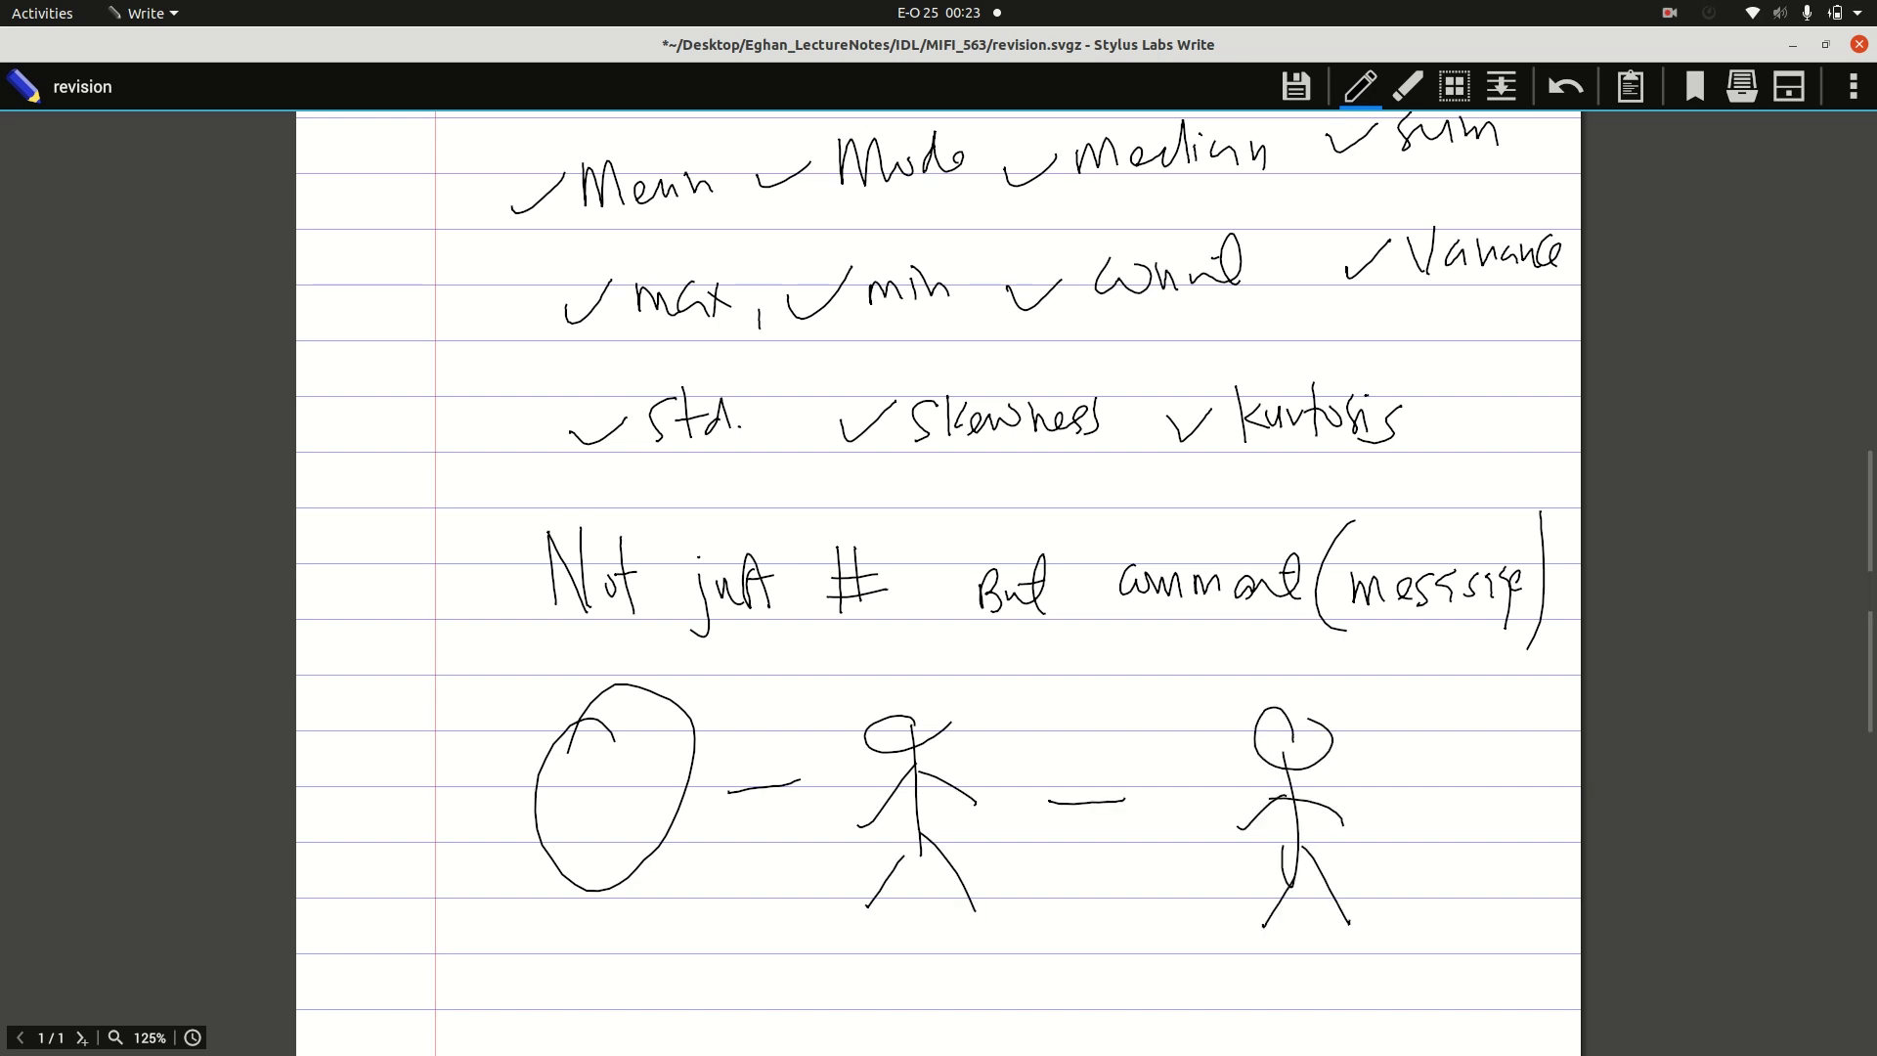
{"action": "left_click_drag", "start_coordinate": [1388, 786], "coordinate": [1386, 817]}
{"action": "mouse_move", "coordinate": [1398, 799]}
{"action": "left_mouse_down"}
{"action": "mouse_move", "coordinate": [1395, 817]}
{"action": "mouse_move", "coordinate": [1425, 815]}
{"action": "left_mouse_up"}
{"action": "mouse_move", "coordinate": [1442, 791]}
{"action": "left_mouse_down"}
{"action": "mouse_move", "coordinate": [1429, 819]}
{"action": "mouse_move", "coordinate": [1493, 797]}
{"action": "mouse_move", "coordinate": [1543, 821]}
{"action": "left_mouse_up"}
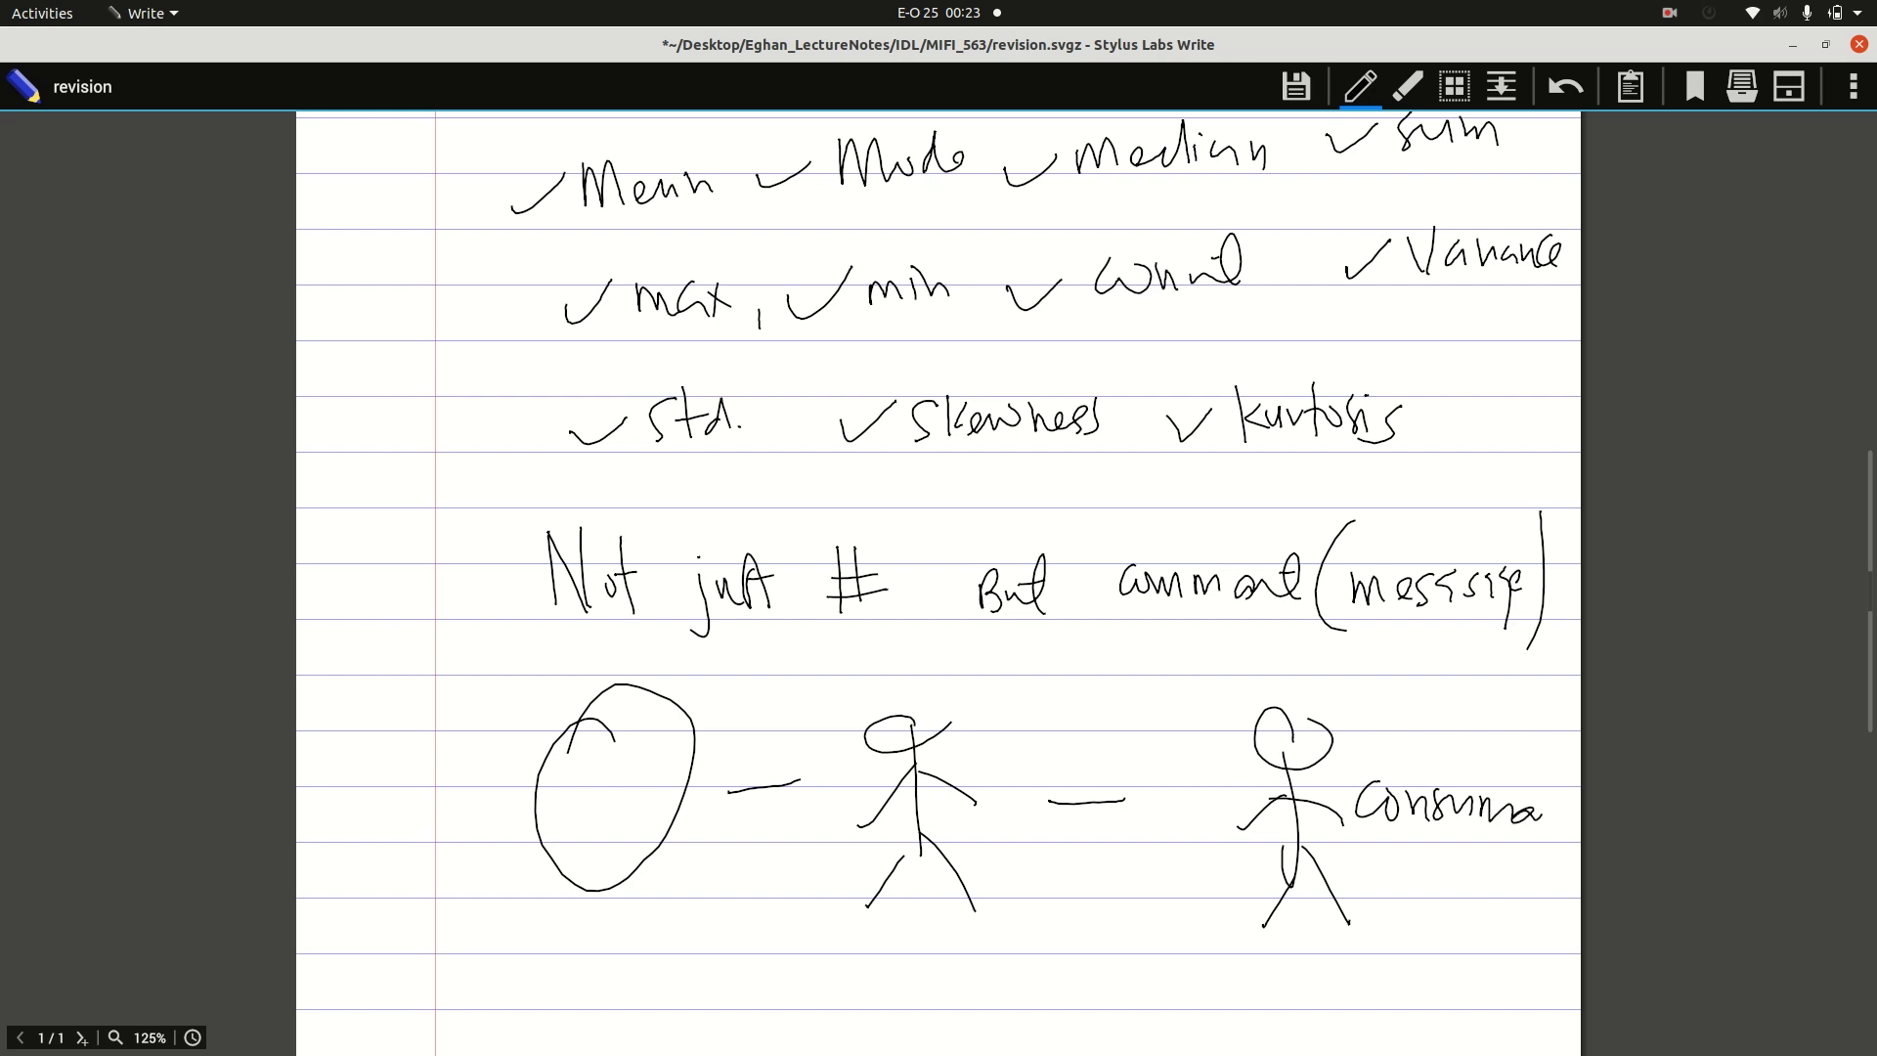
- Add a cap to the first stick figure and draw arrows from it to the large circle
{"action": "left_click_drag", "start_coordinate": [919, 716], "coordinate": [948, 722]}
{"action": "left_click_drag", "start_coordinate": [727, 796], "coordinate": [852, 827]}
{"action": "mouse_move", "coordinate": [817, 763]}
{"action": "left_mouse_down"}
{"action": "mouse_move", "coordinate": [696, 781]}
{"action": "mouse_move", "coordinate": [711, 826]}
{"action": "left_mouse_up"}
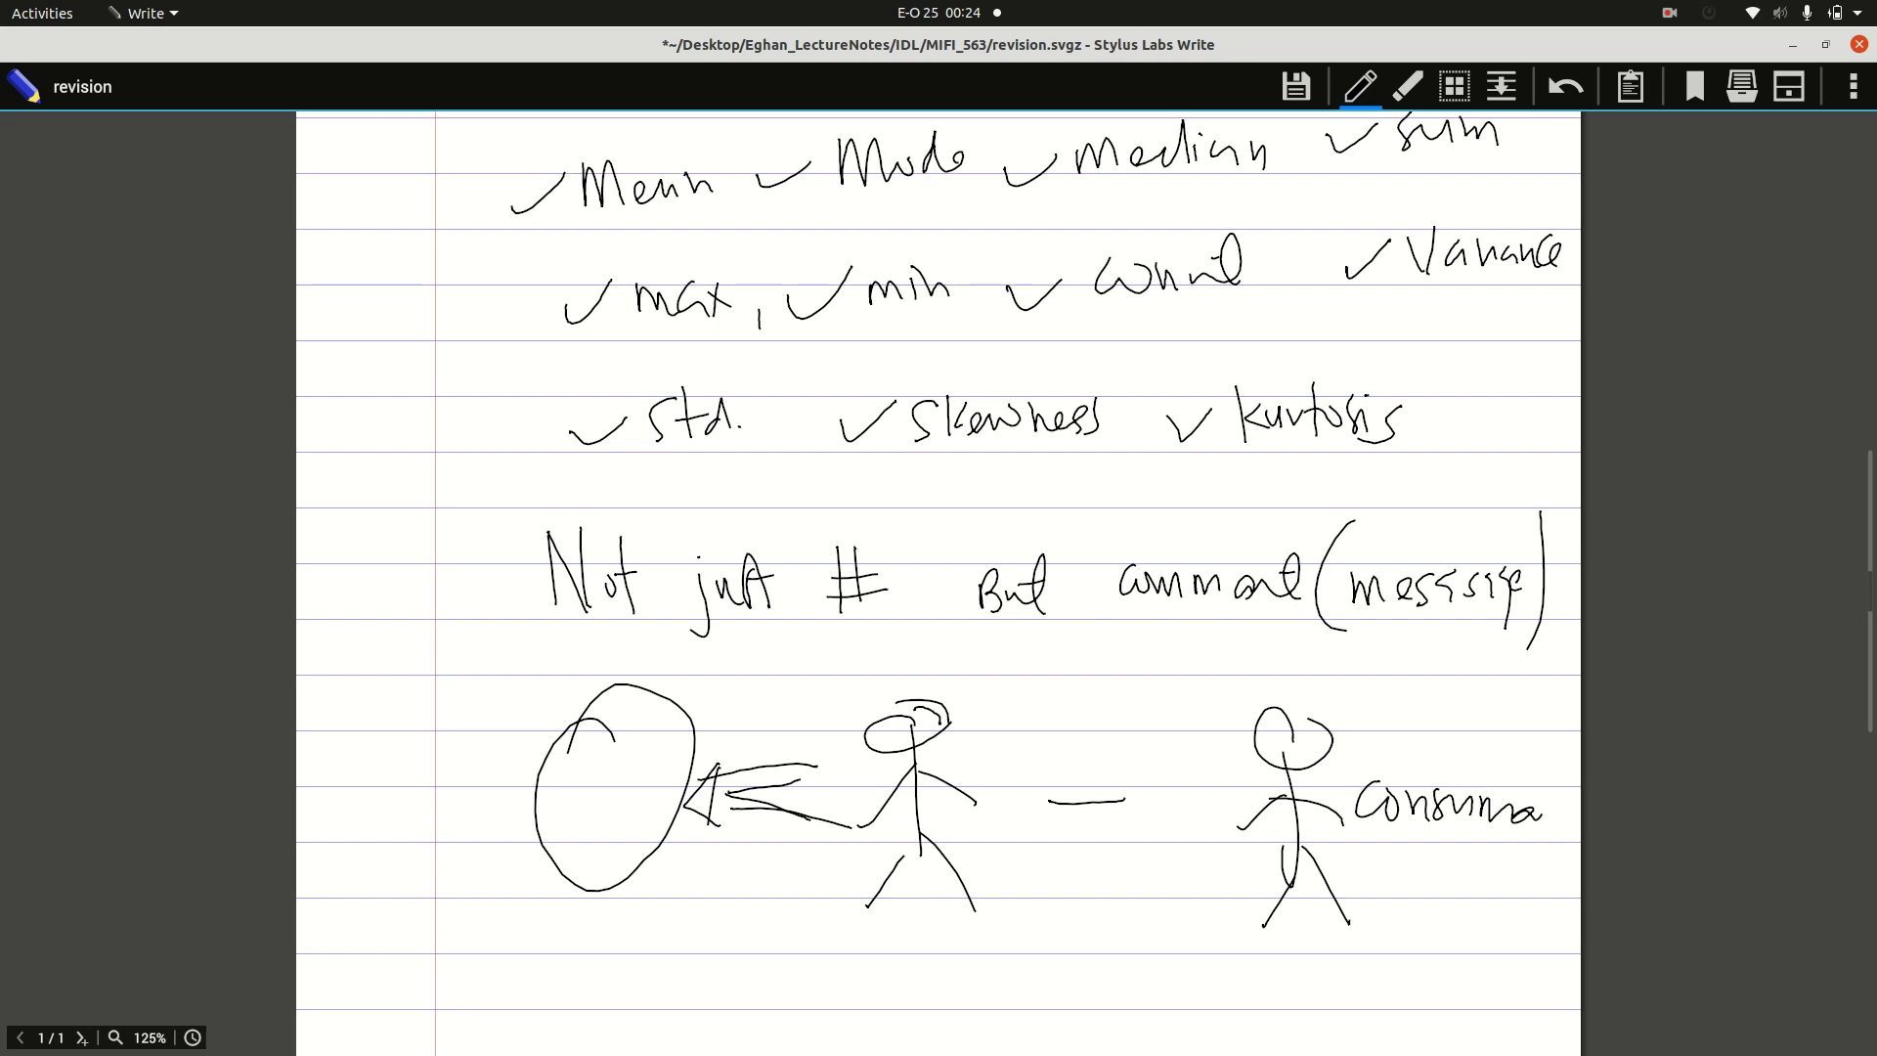
- Switch to the 2024_revisionsheet.ods spreadsheet in LibreOffice Calc, look over the ticketsold and profit columns, and maximize its window
{"action": "scroll", "coordinate": [939, 583], "scroll_direction": "up", "scroll_amount": 6}
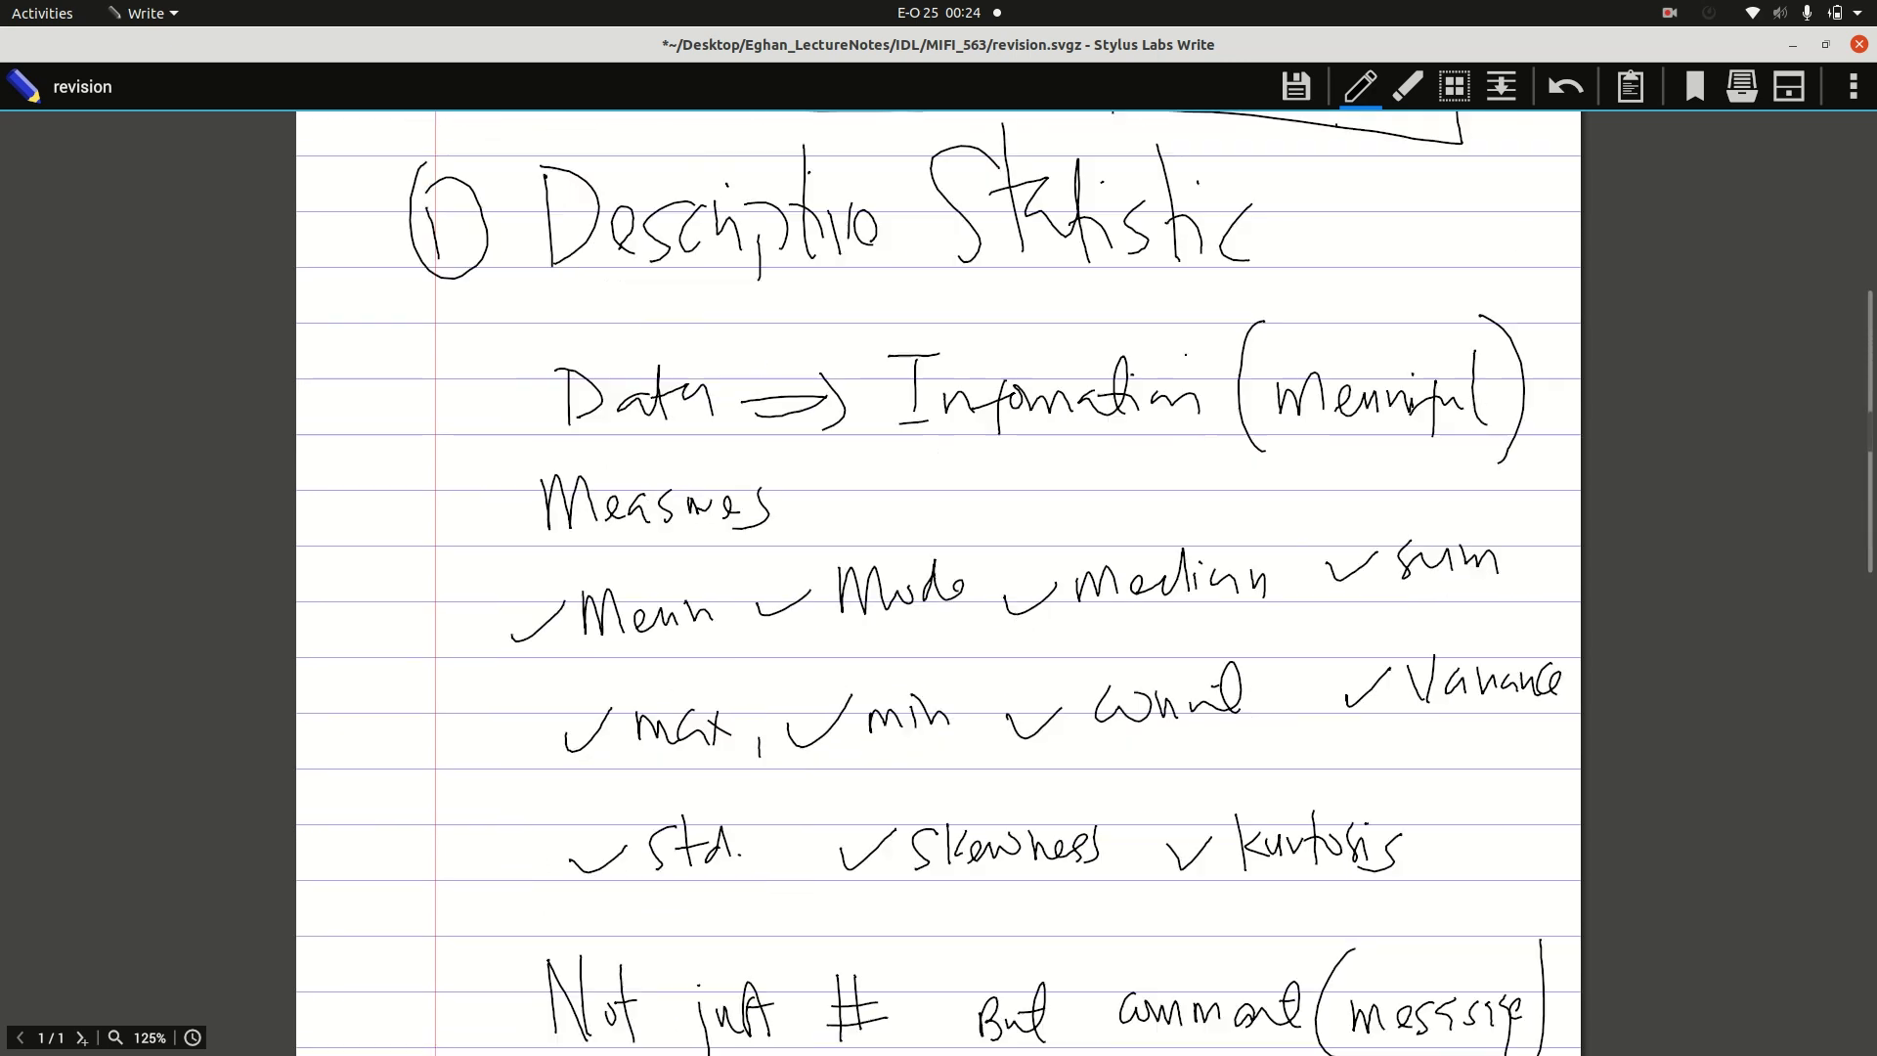
{"action": "scroll", "coordinate": [938, 584], "scroll_direction": "up", "scroll_amount": 1}
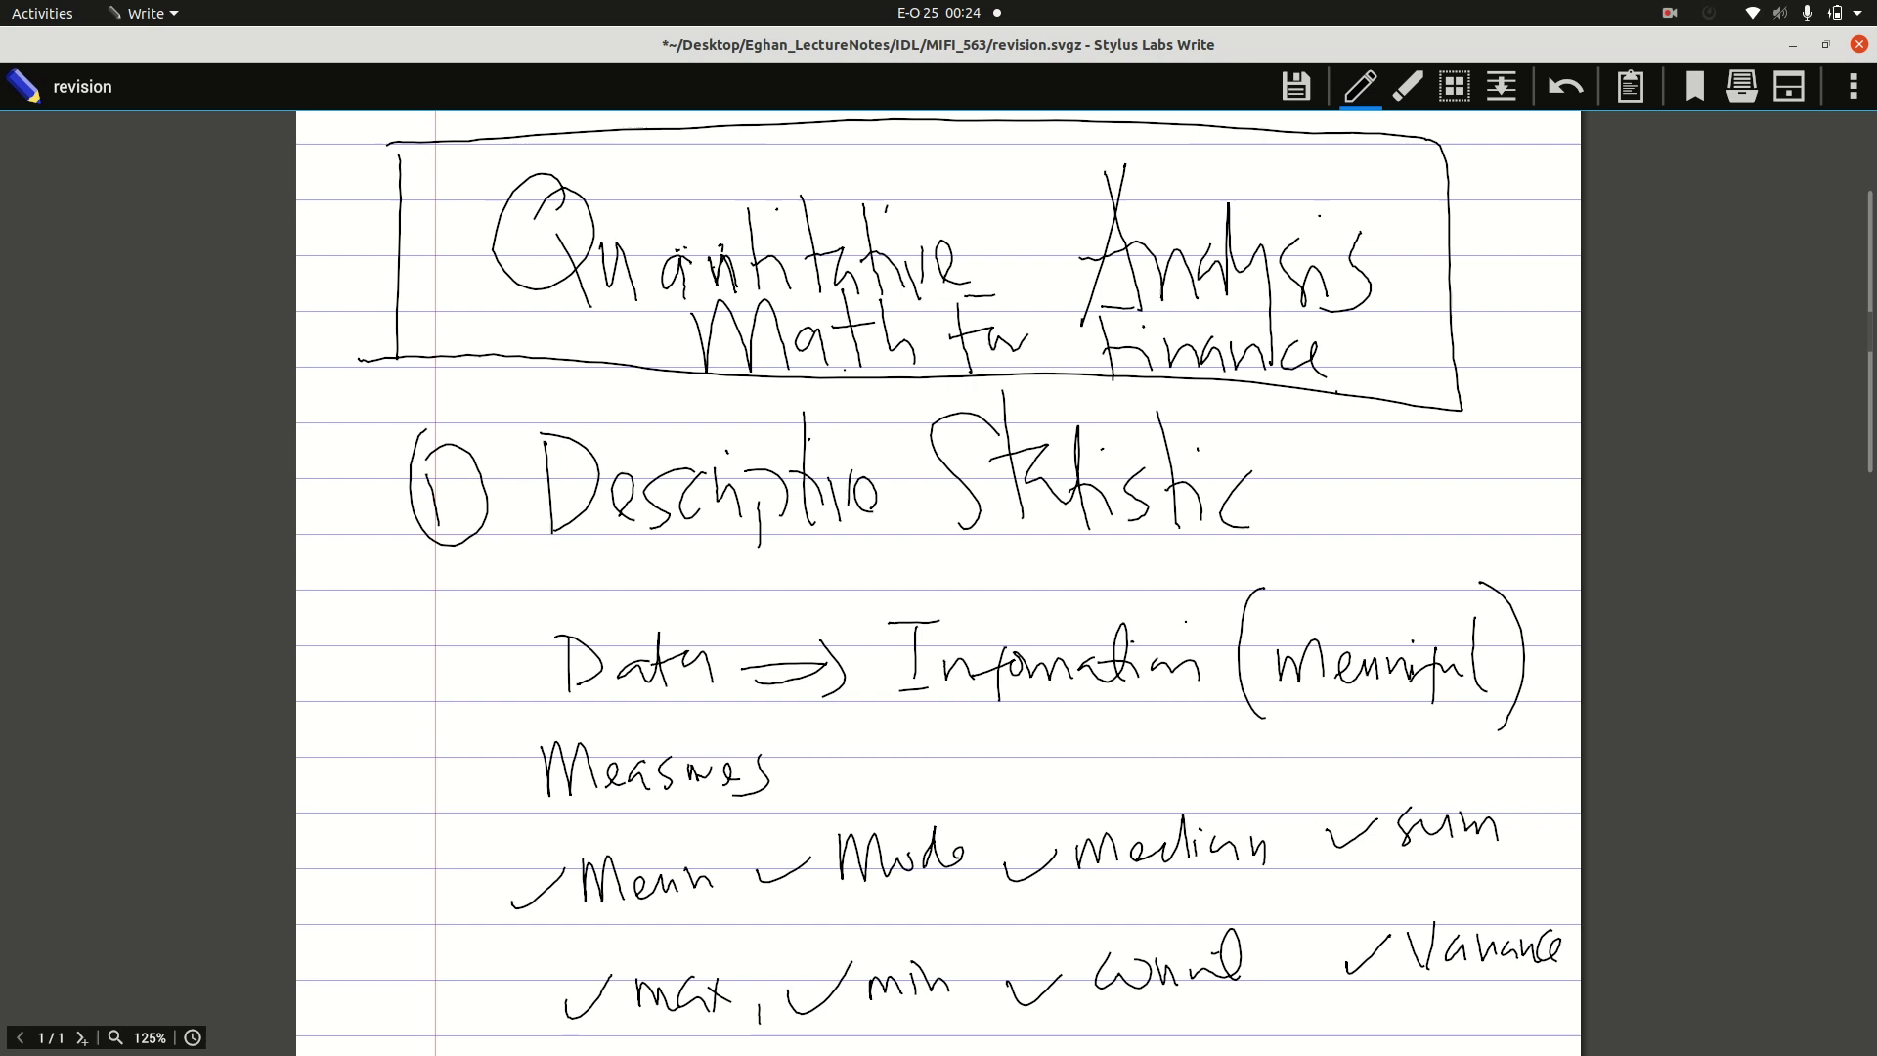
{"action": "left_click", "coordinate": [1823, 44]}
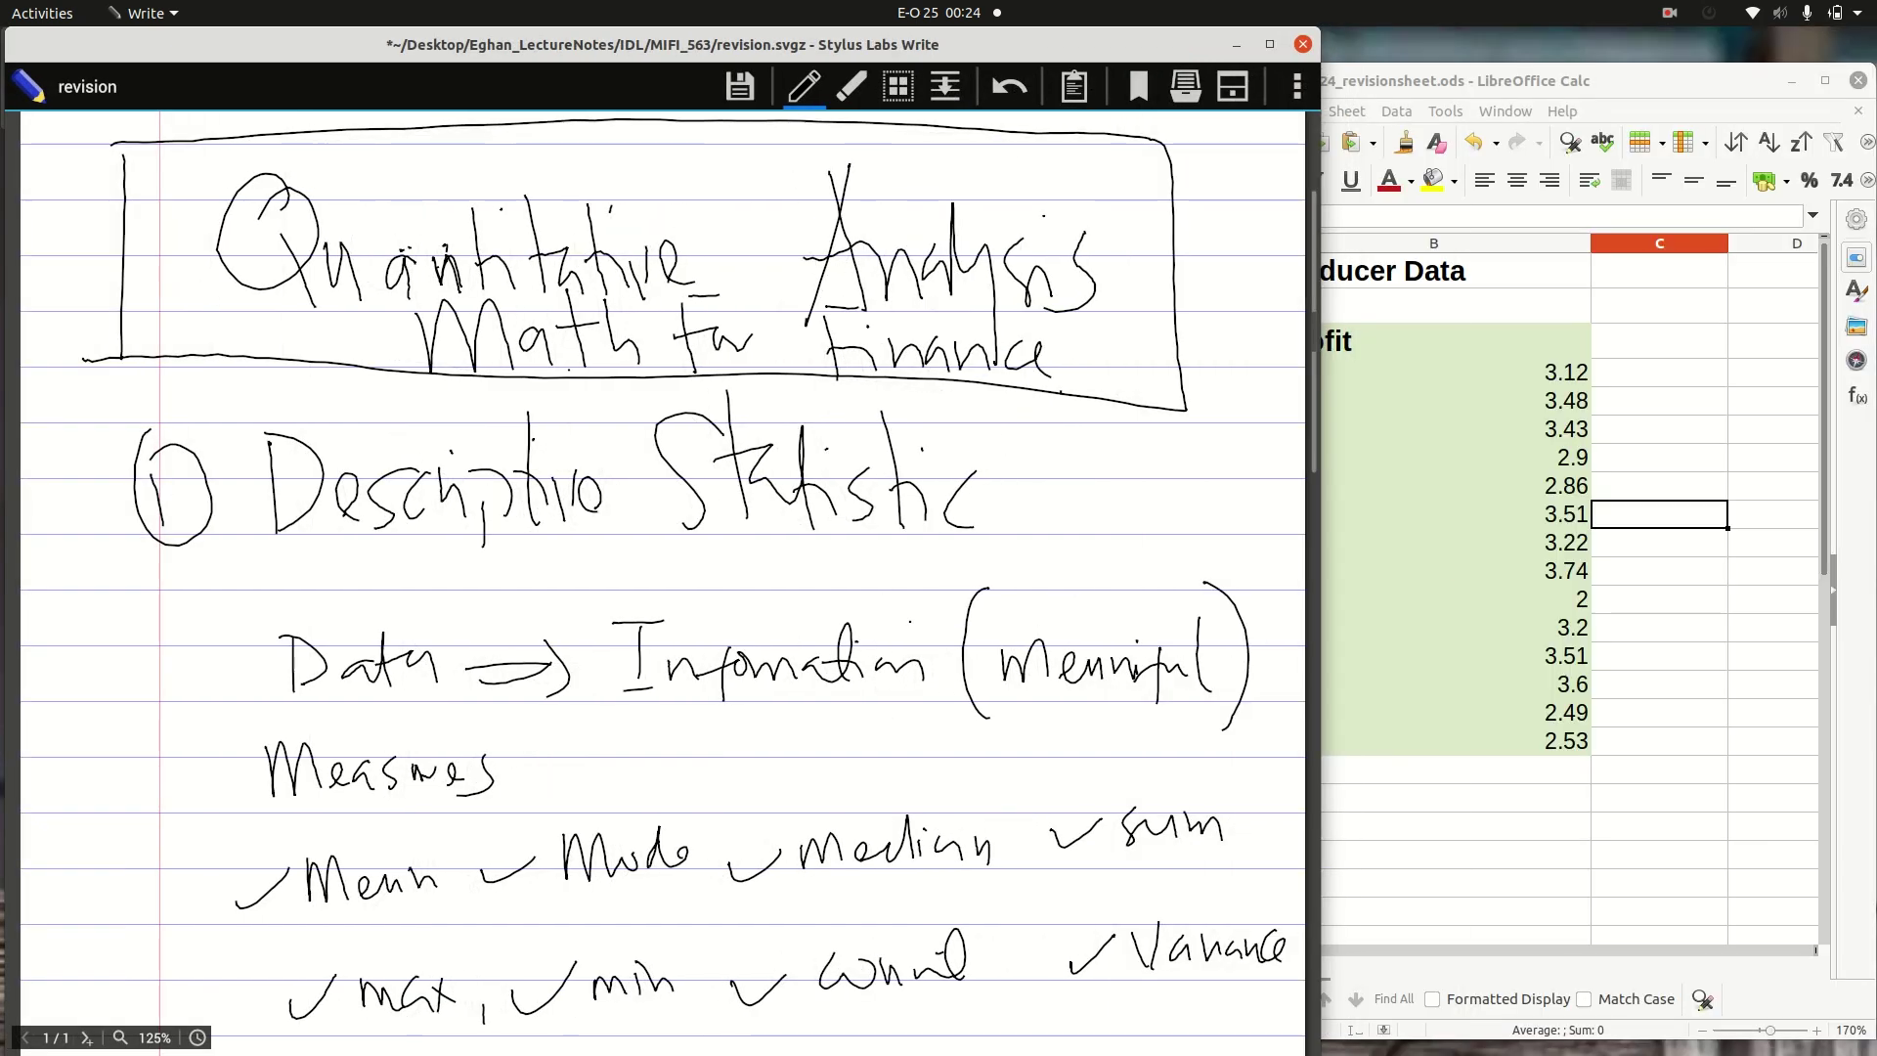
{"action": "left_click", "coordinate": [1456, 655]}
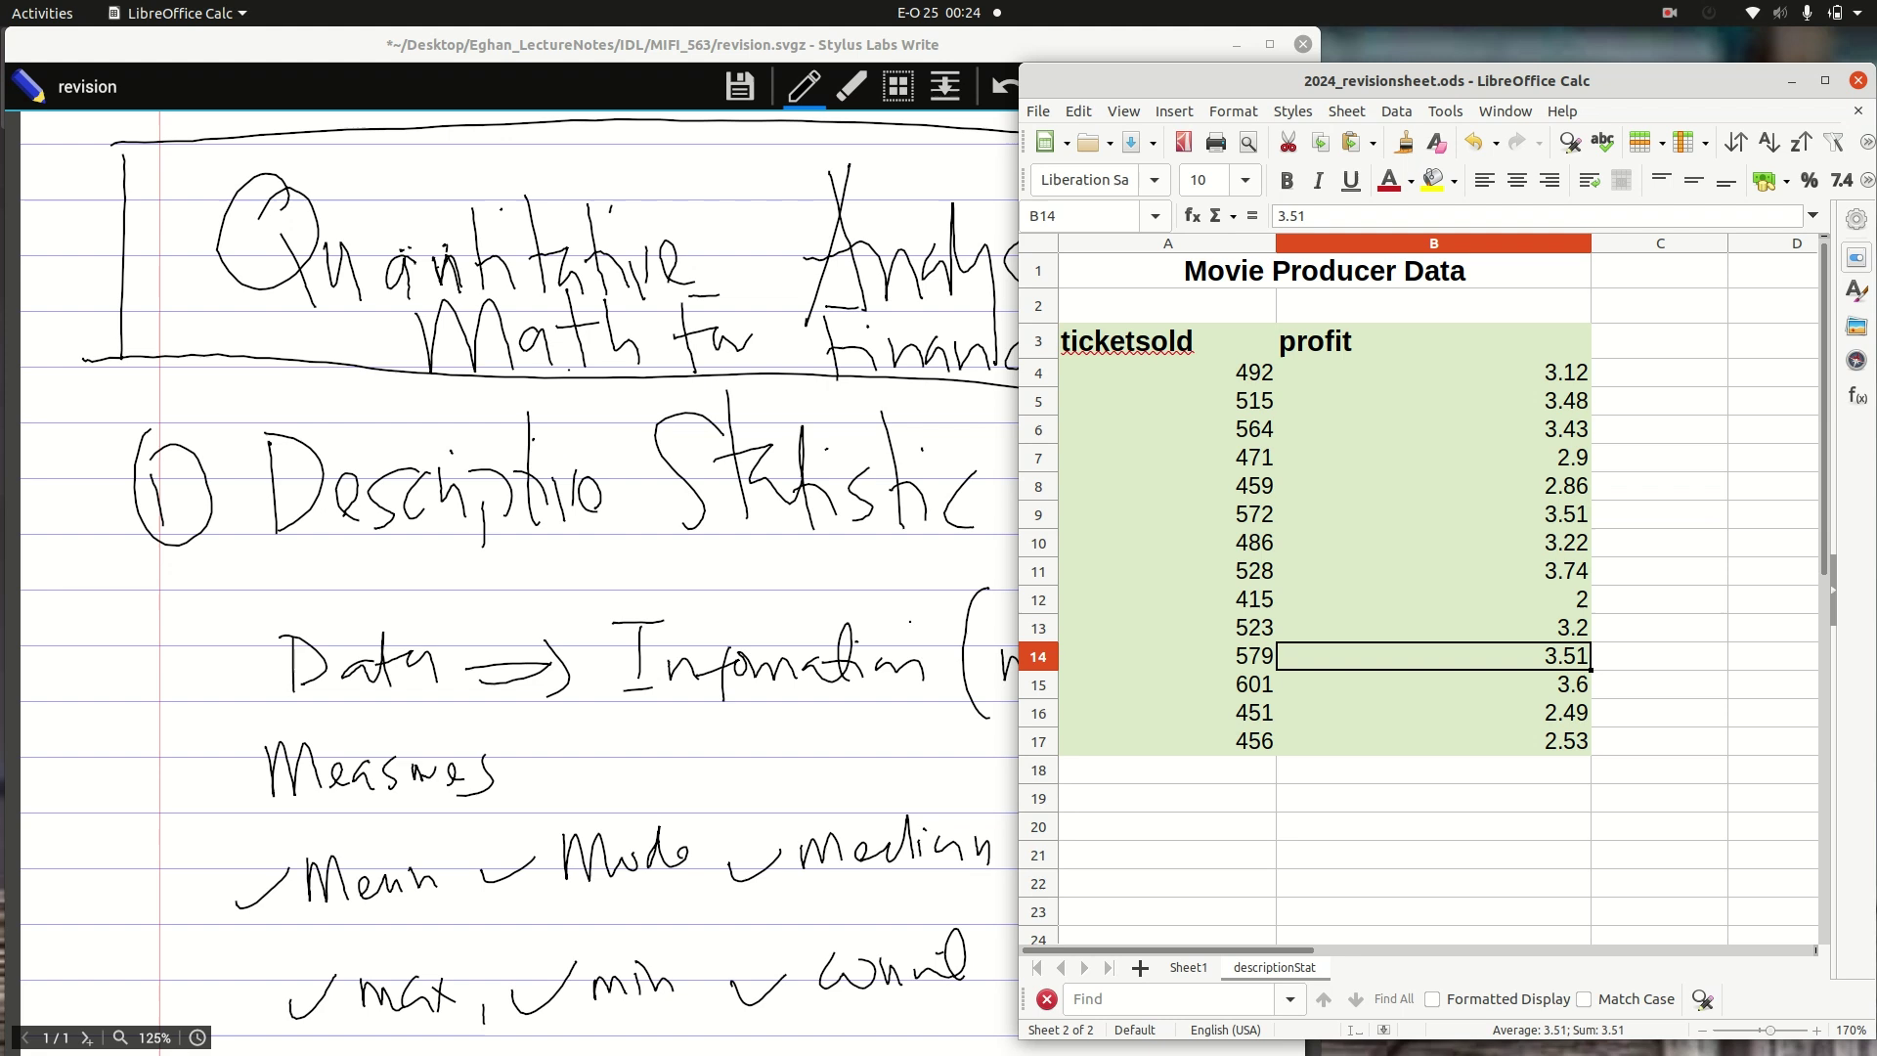
{"action": "left_click", "coordinate": [1433, 855]}
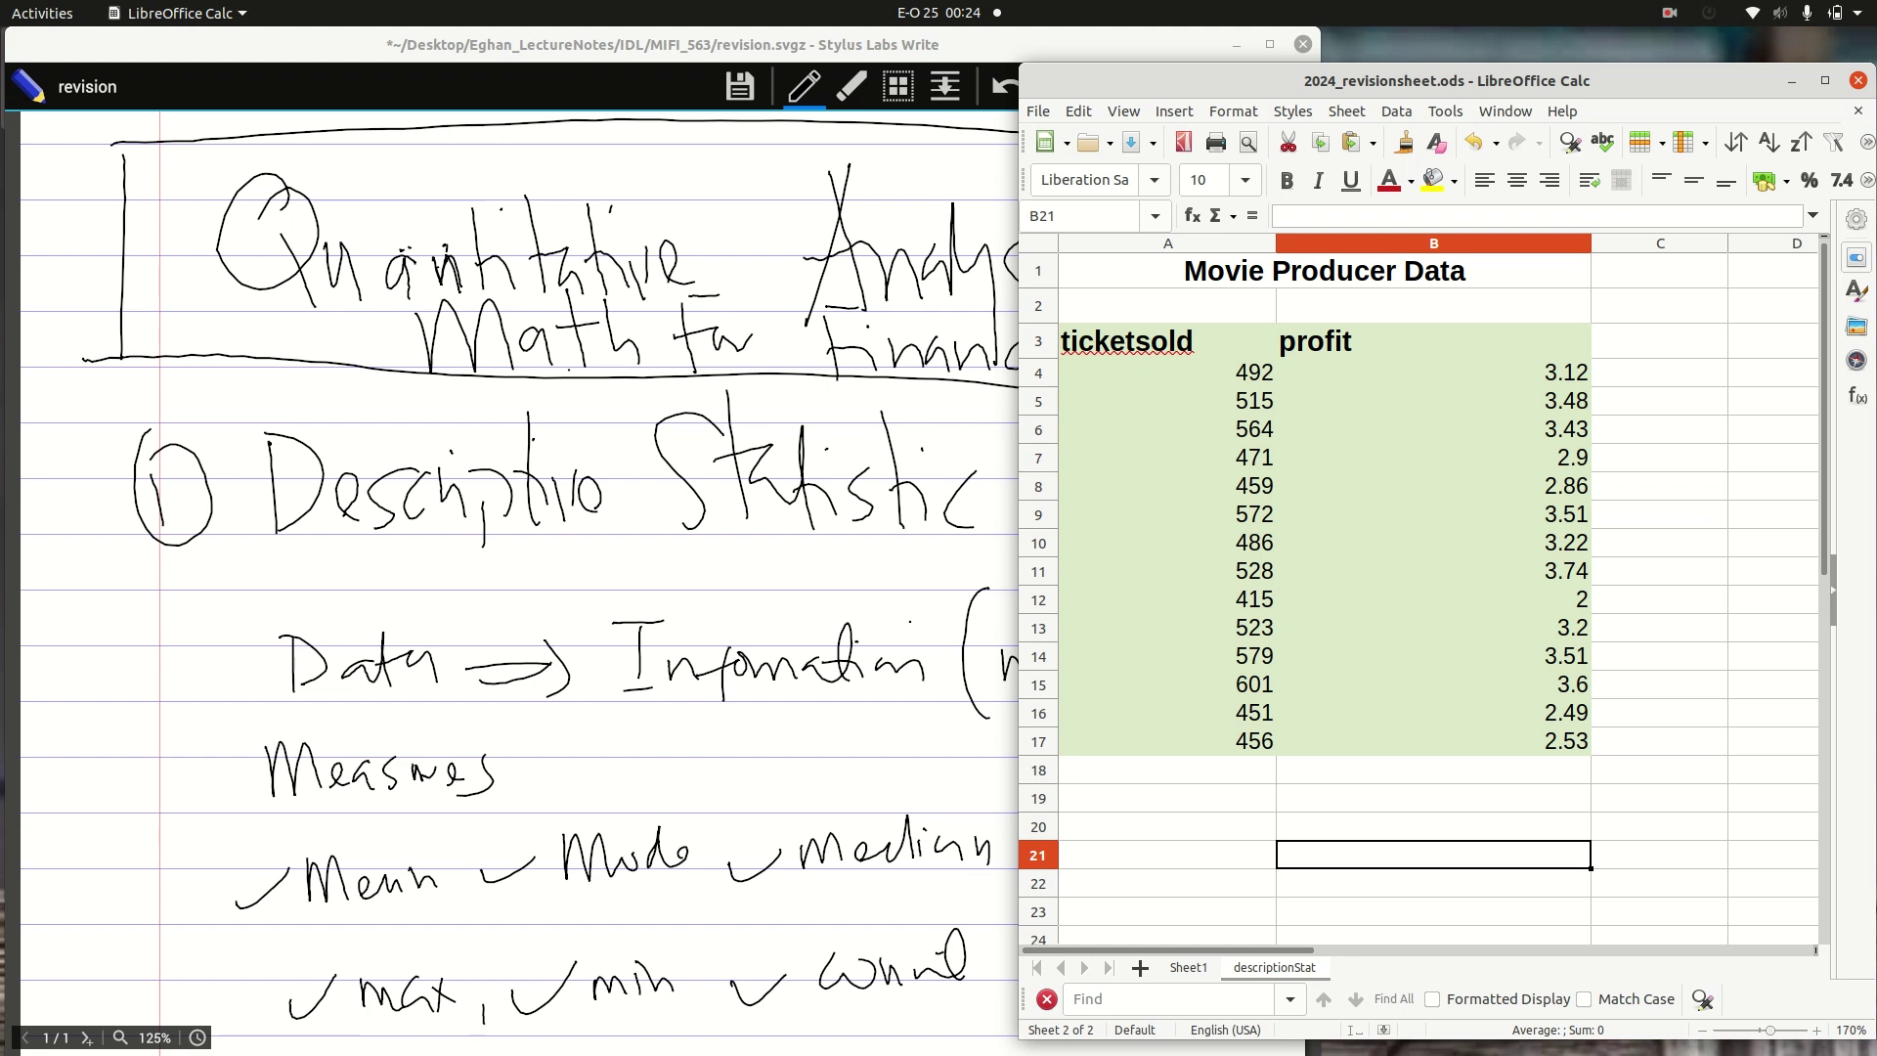
{"action": "left_click_drag", "start_coordinate": [1167, 340], "coordinate": [1167, 741]}
{"action": "left_click_drag", "start_coordinate": [1432, 340], "coordinate": [1433, 712]}
{"action": "left_click", "coordinate": [1432, 853]}
{"action": "left_click", "coordinate": [1824, 80]}
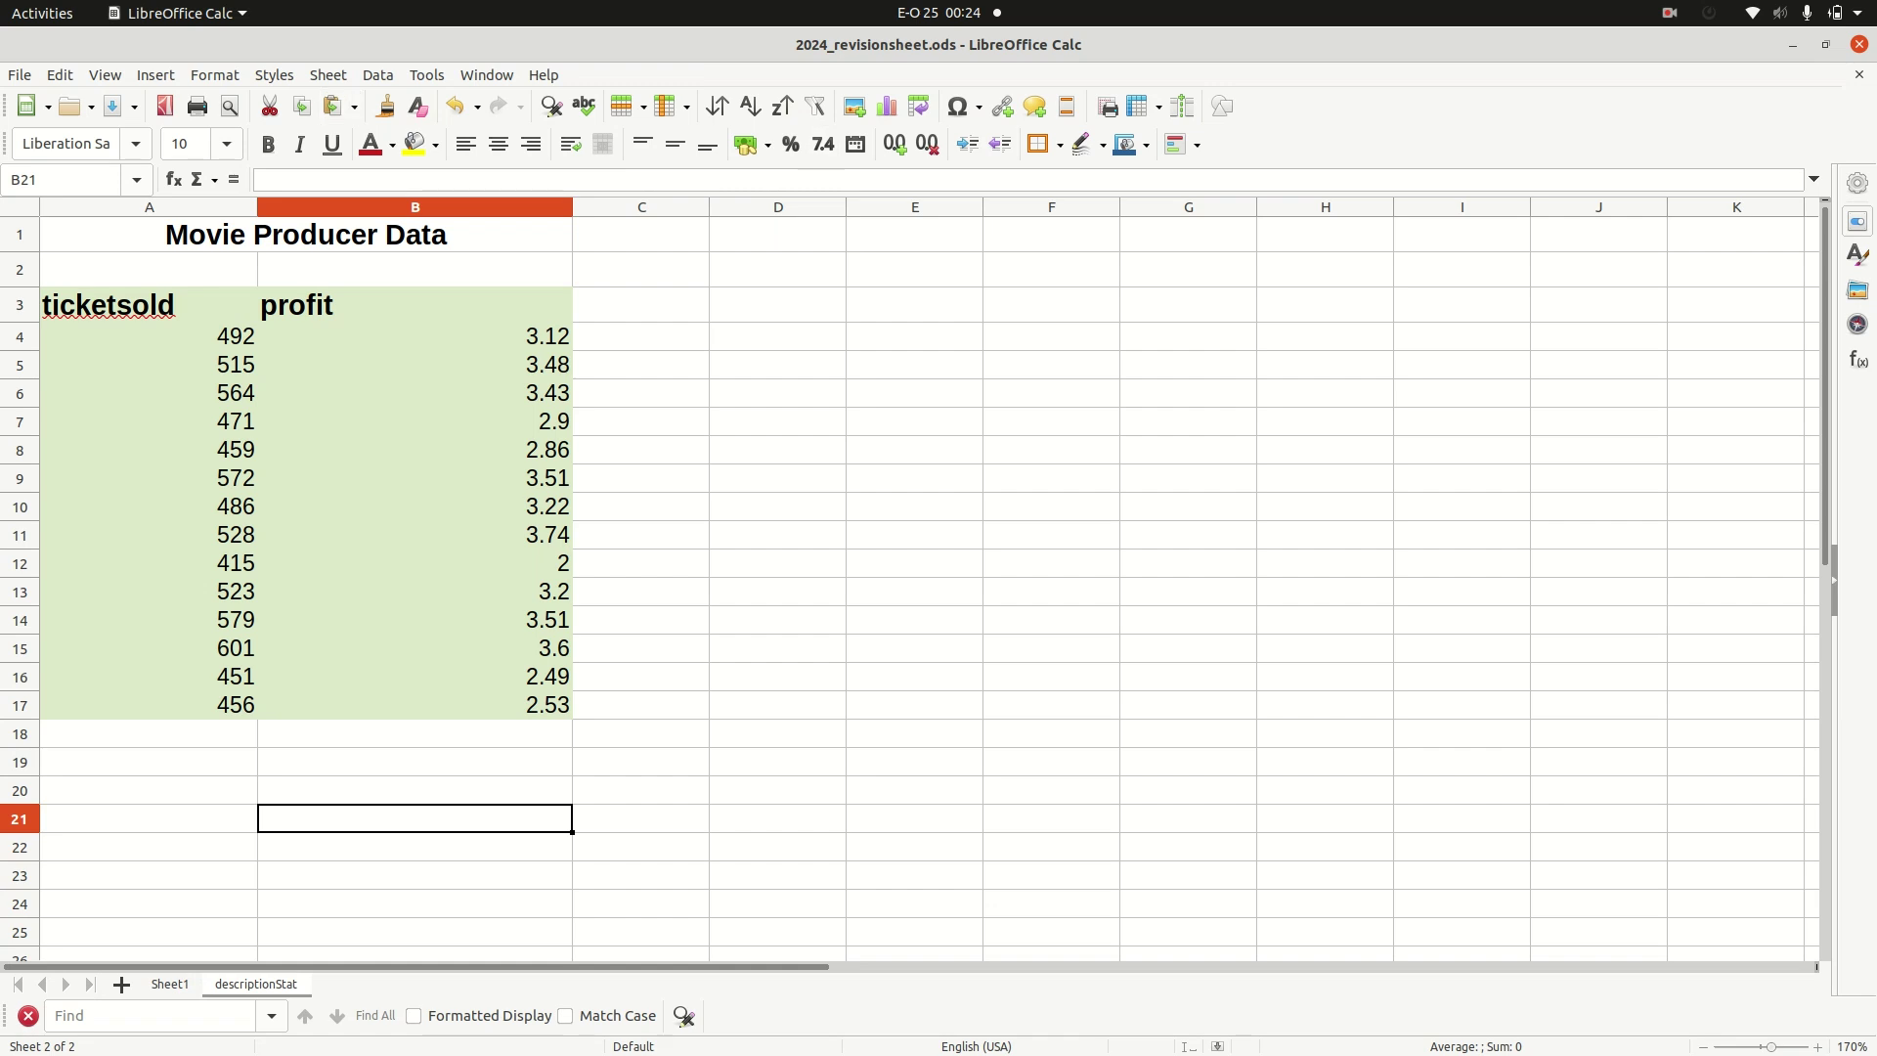
- Generate descriptive statistics for the ticketsold and profit data in A3:B17, grouped by columns, with results starting at E3
{"action": "left_click_drag", "start_coordinate": [108, 305], "coordinate": [440, 704]}
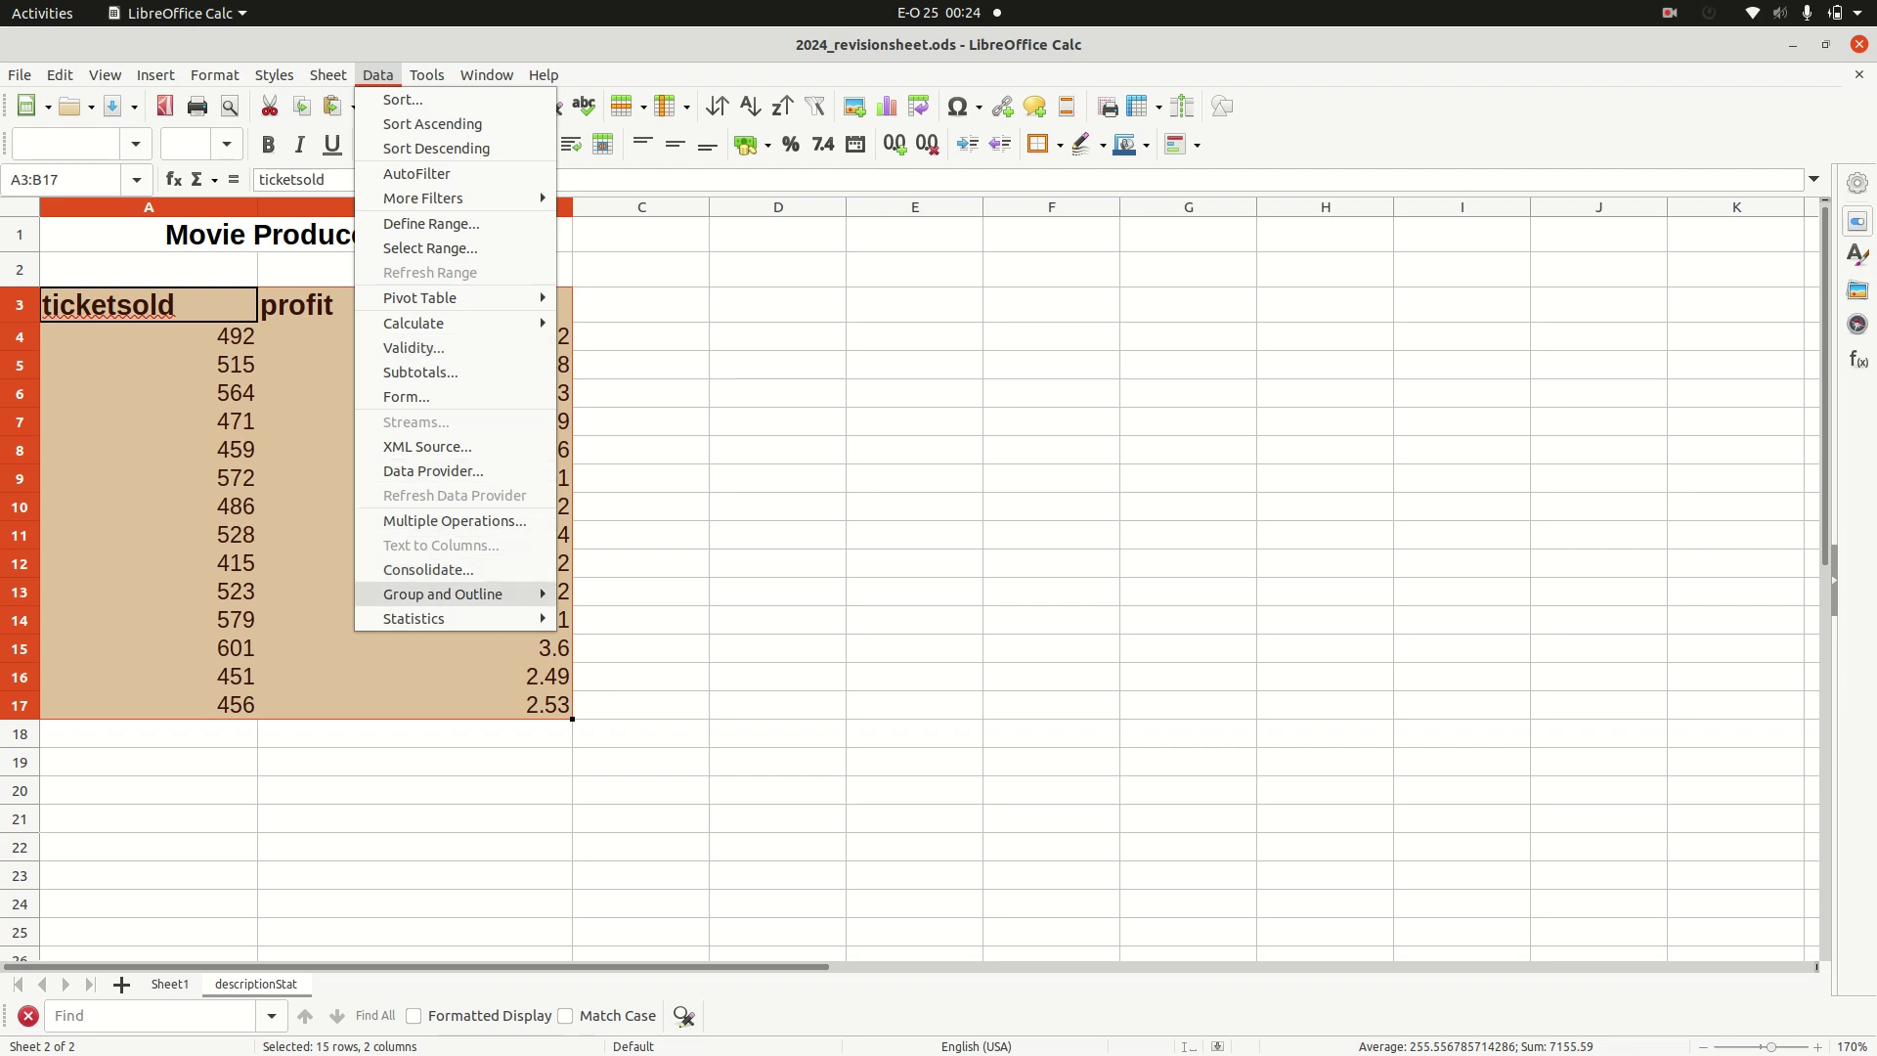
{"action": "mouse_move", "coordinate": [420, 618]}
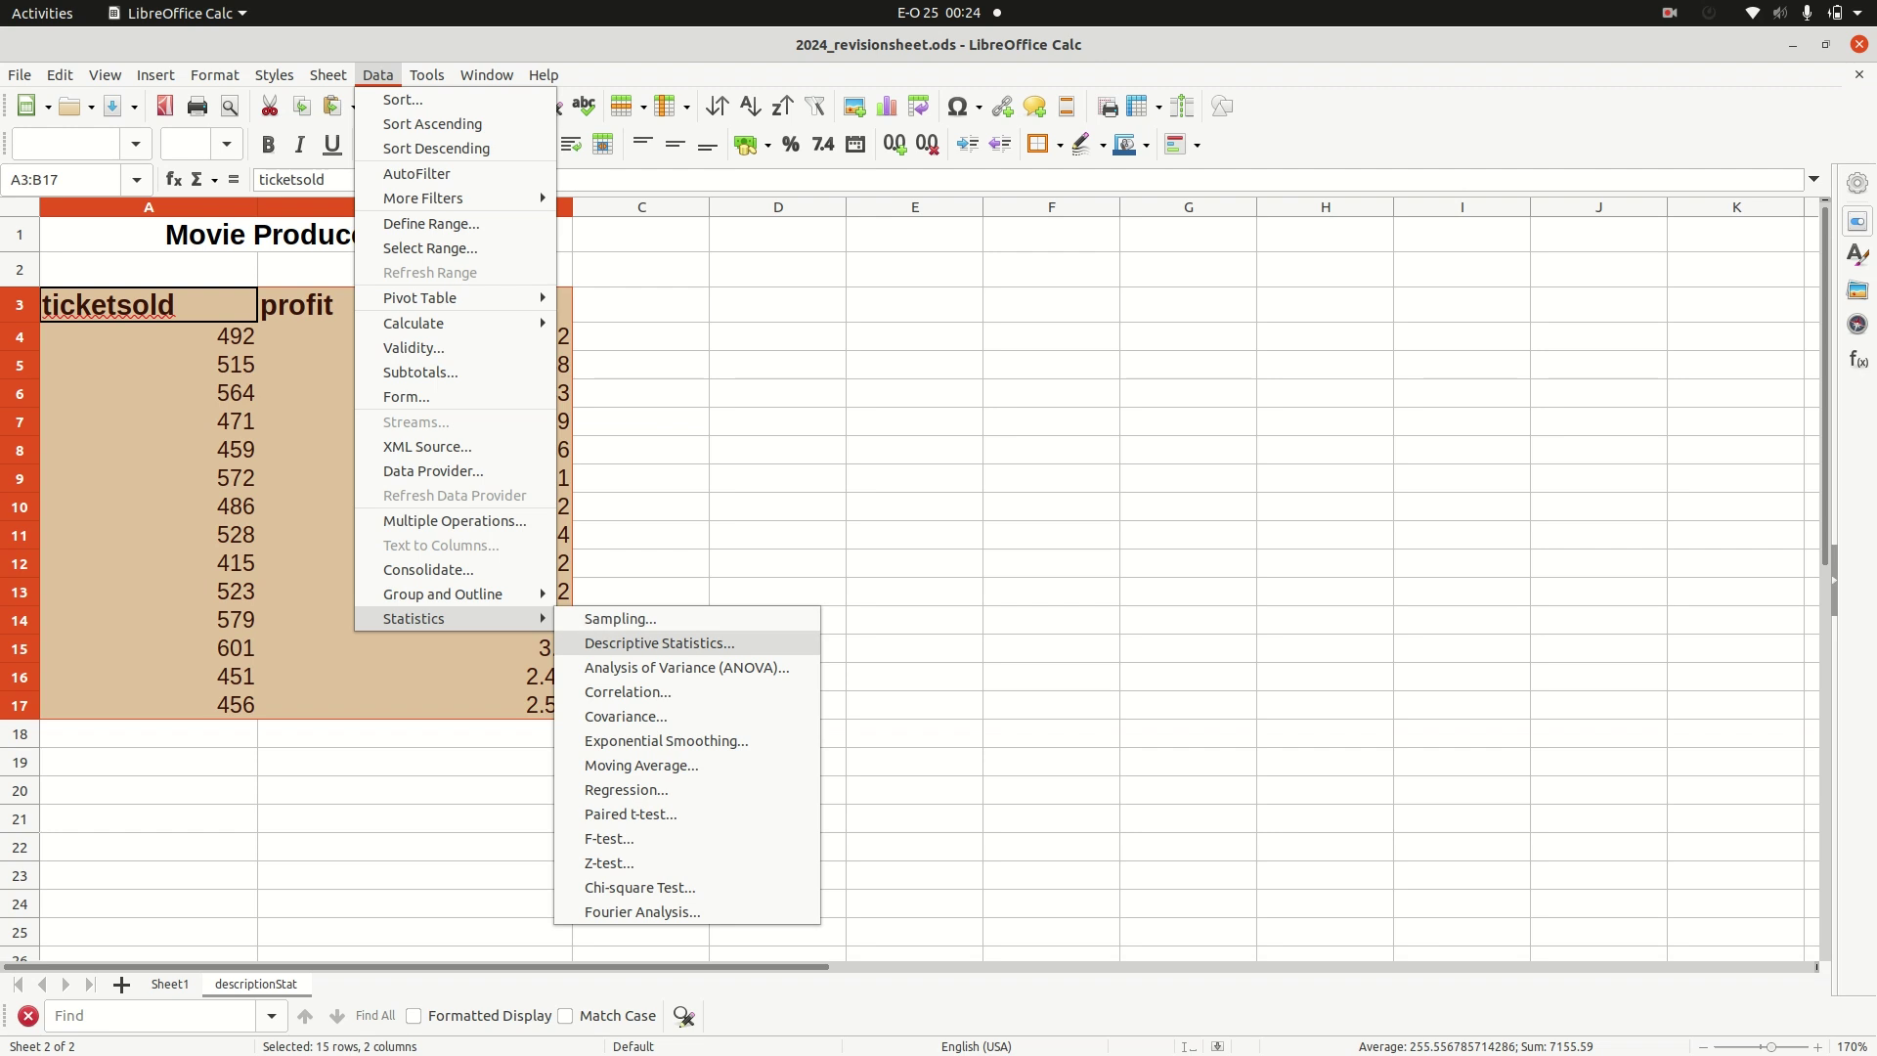
{"action": "left_click", "coordinate": [659, 642]}
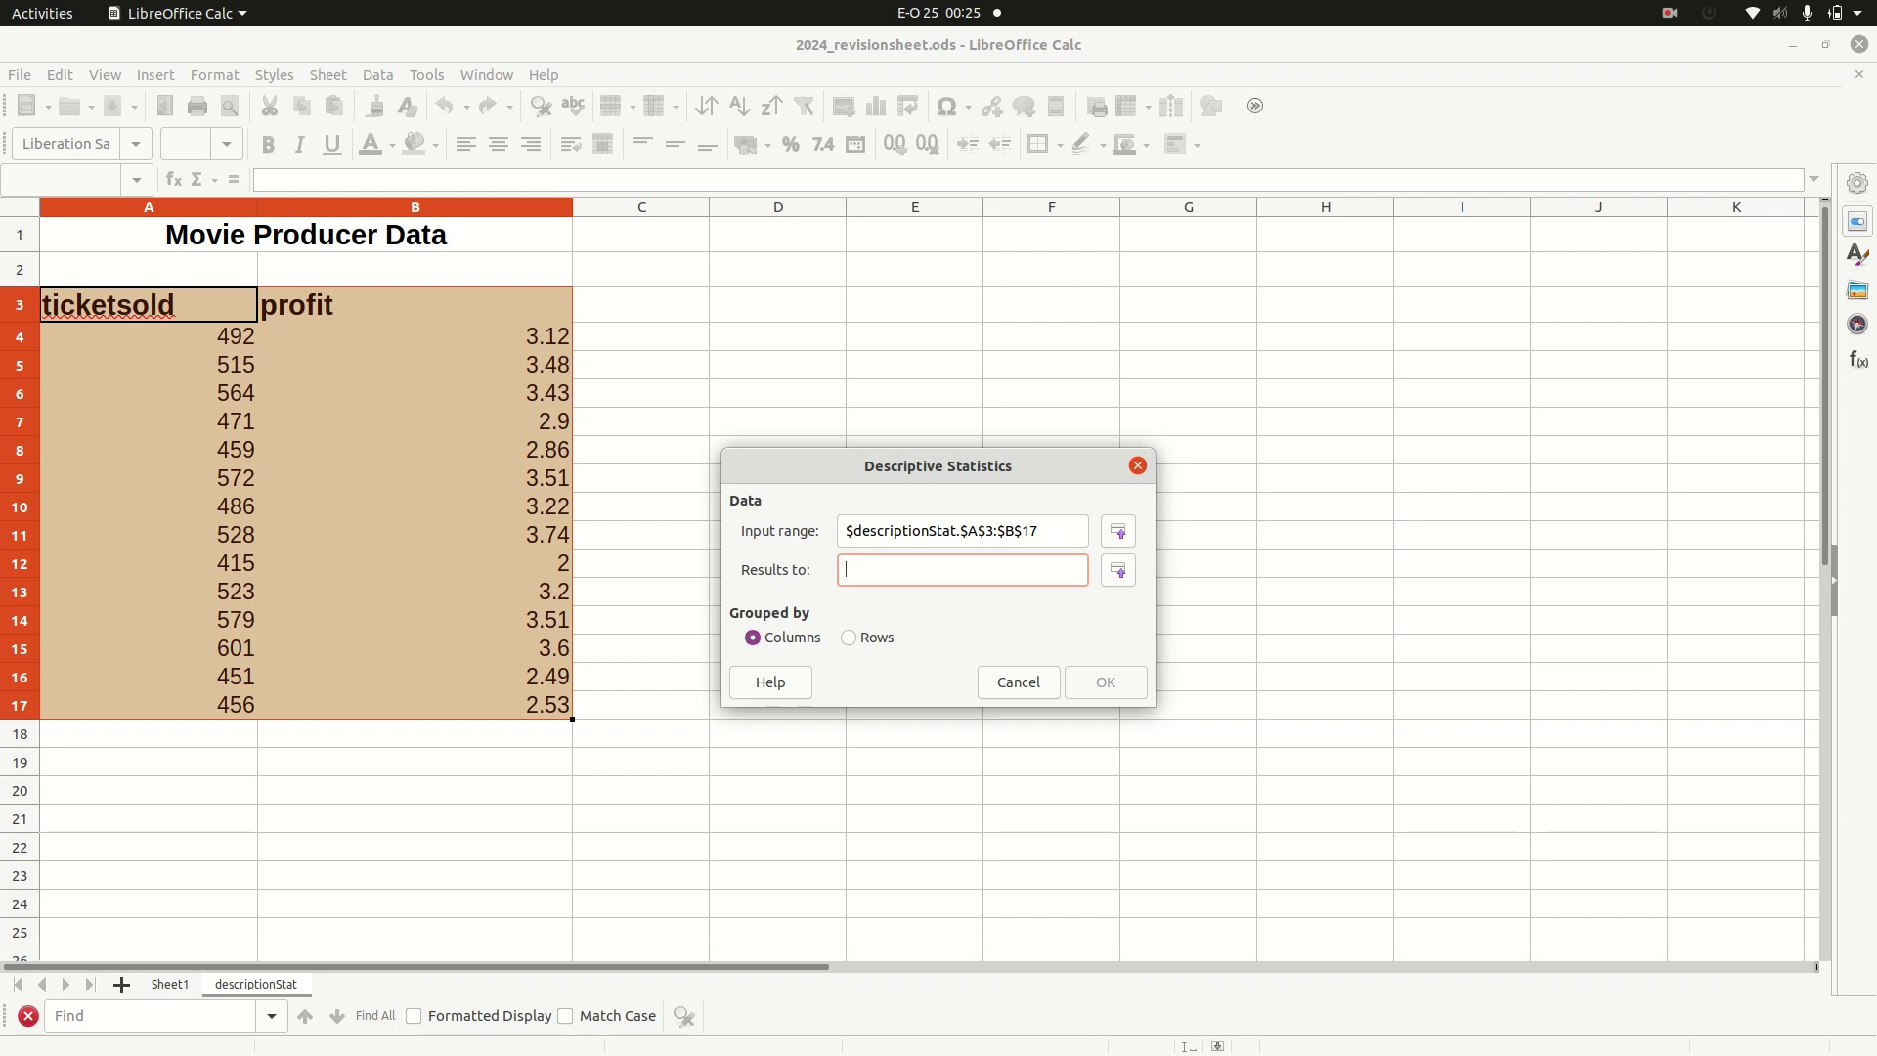
{"action": "left_click", "coordinate": [914, 304]}
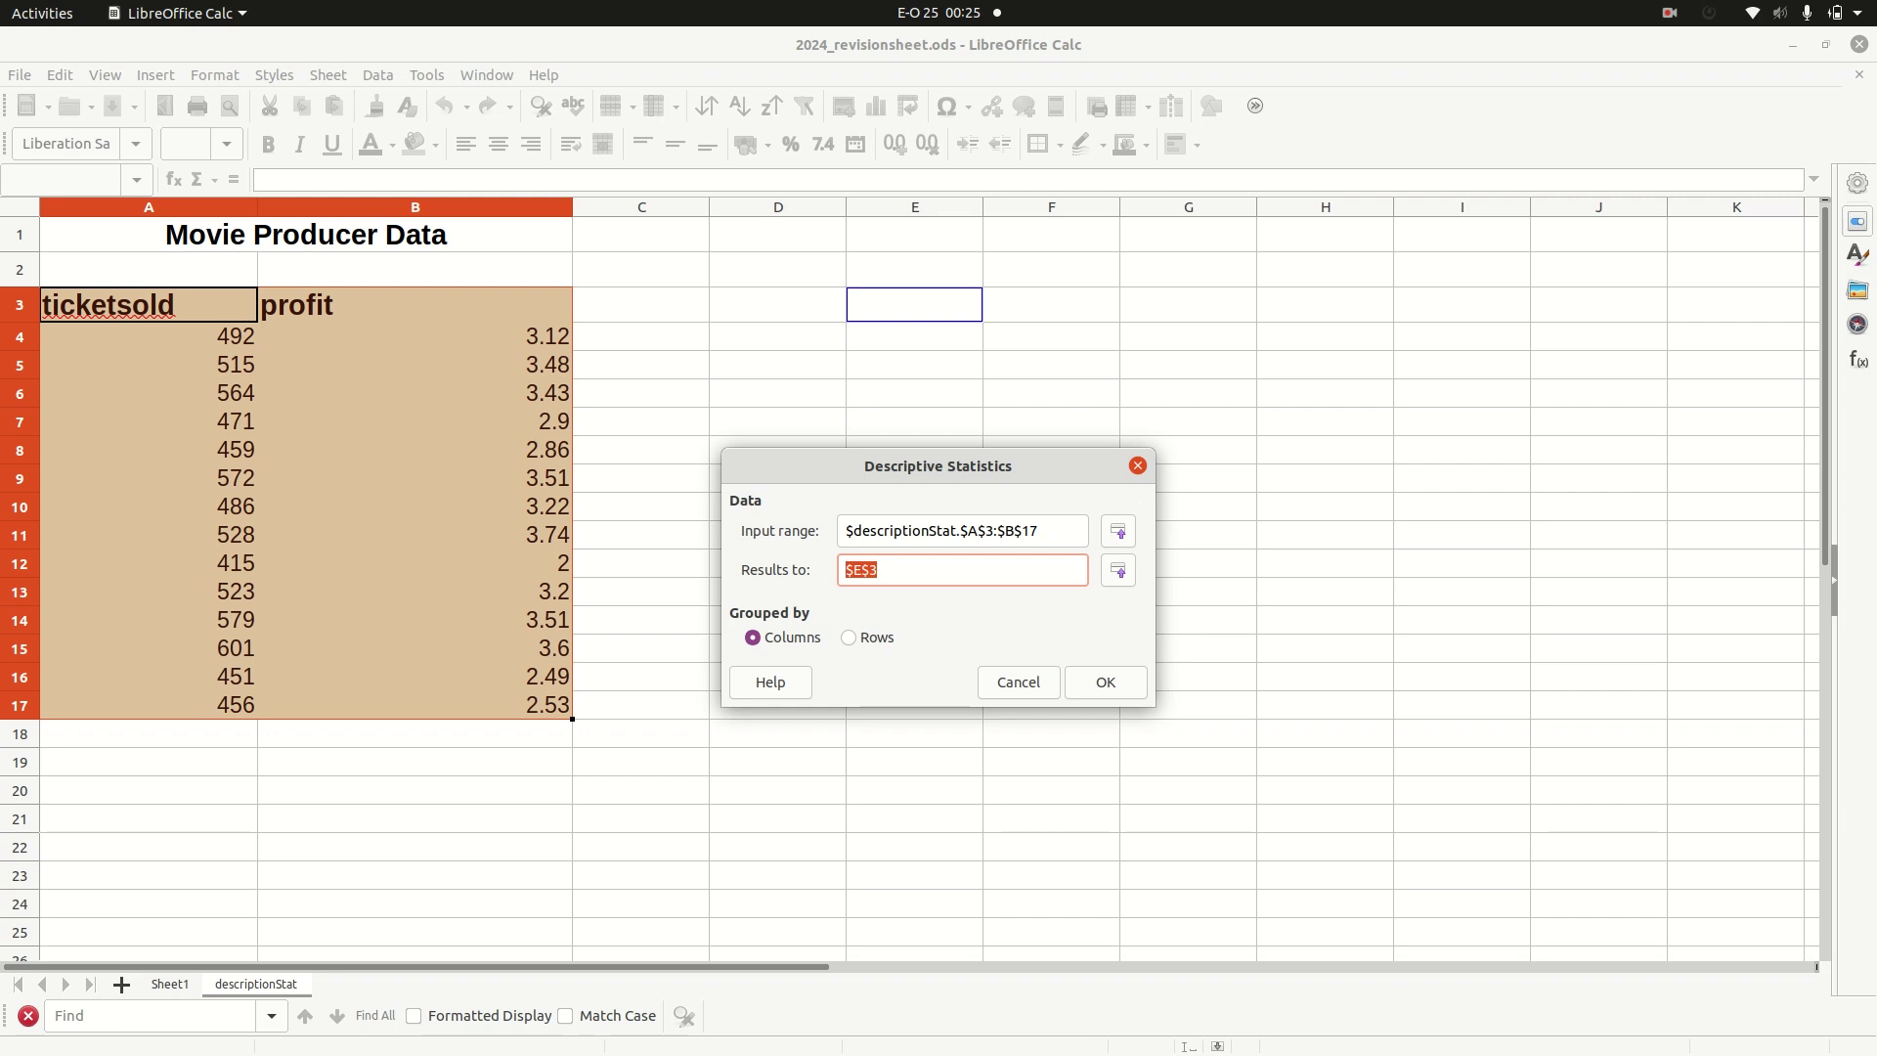
{"action": "key", "text": "Return"}
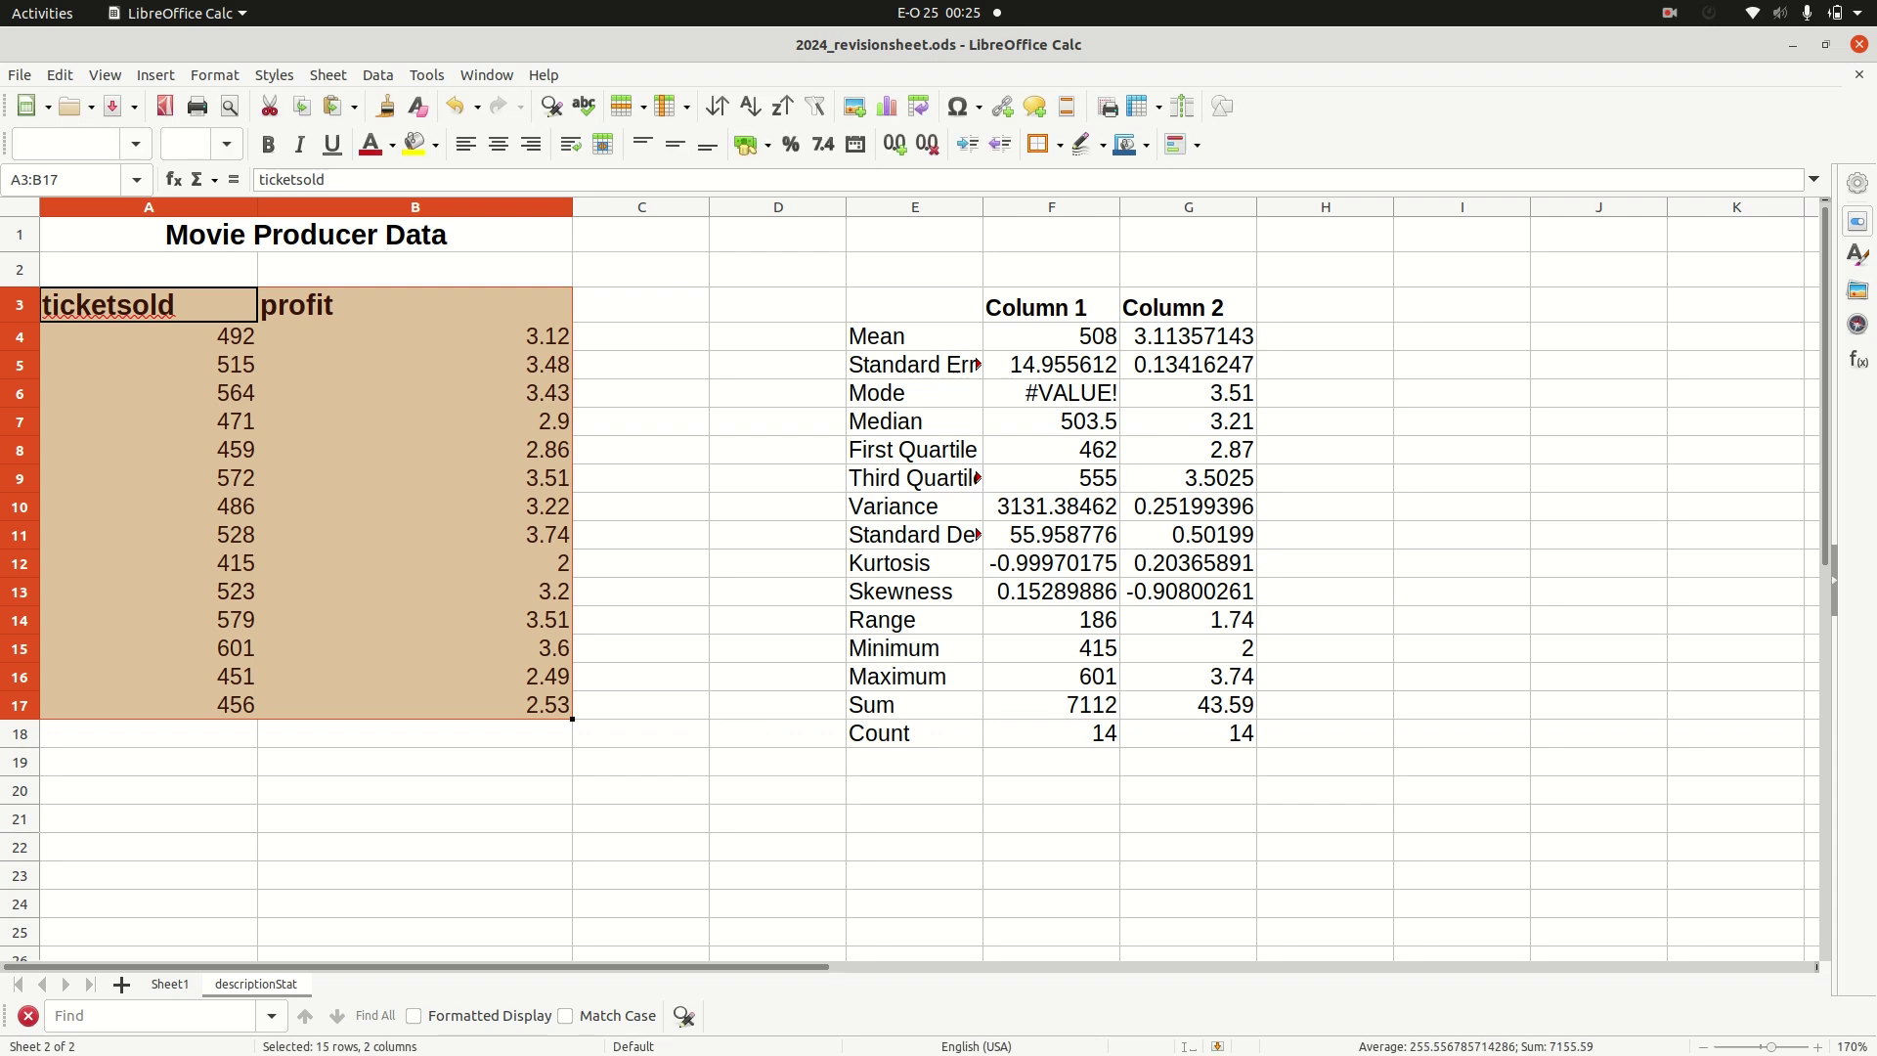
- Generate descriptive statistics for A3:B17 again, grouped by rows, with results starting at I3, and select cell A4
{"action": "left_click_drag", "start_coordinate": [217, 311], "coordinate": [416, 705]}
{"action": "left_click", "coordinate": [148, 818]}
{"action": "left_click", "coordinate": [377, 74]}
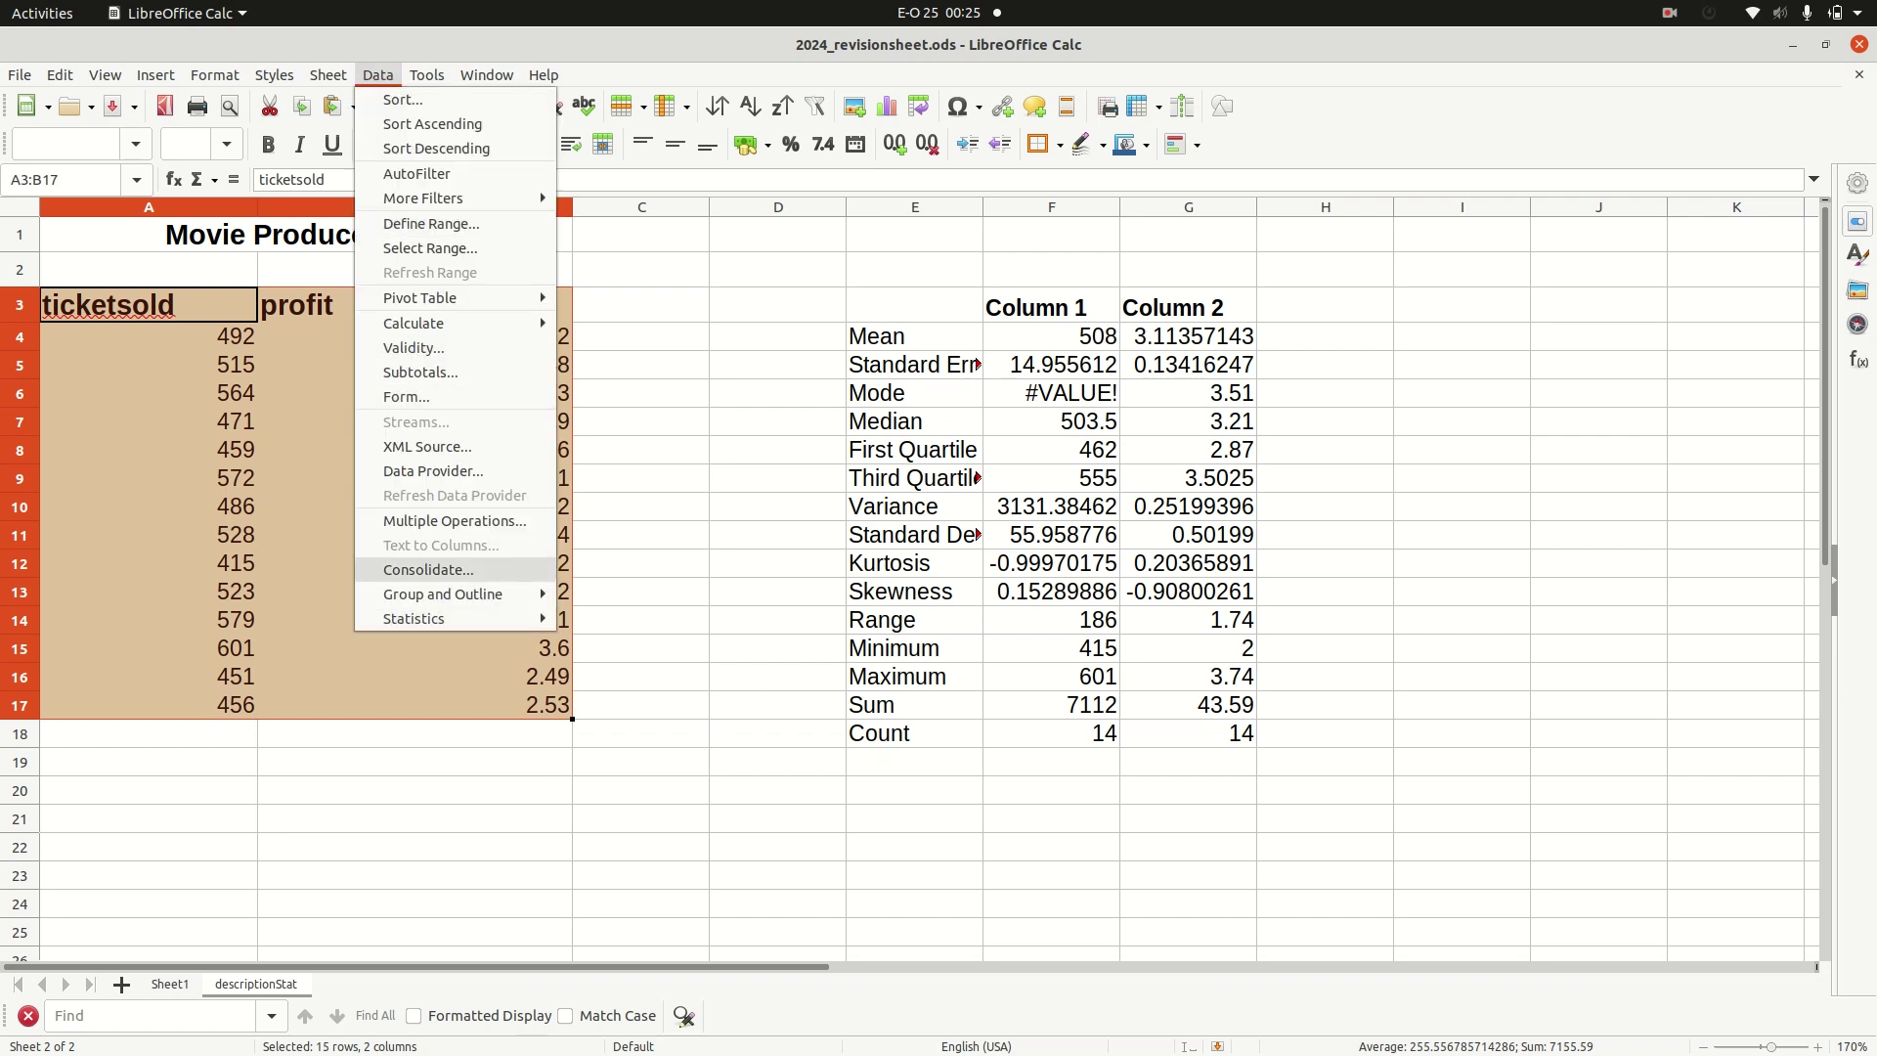
{"action": "mouse_move", "coordinate": [454, 618]}
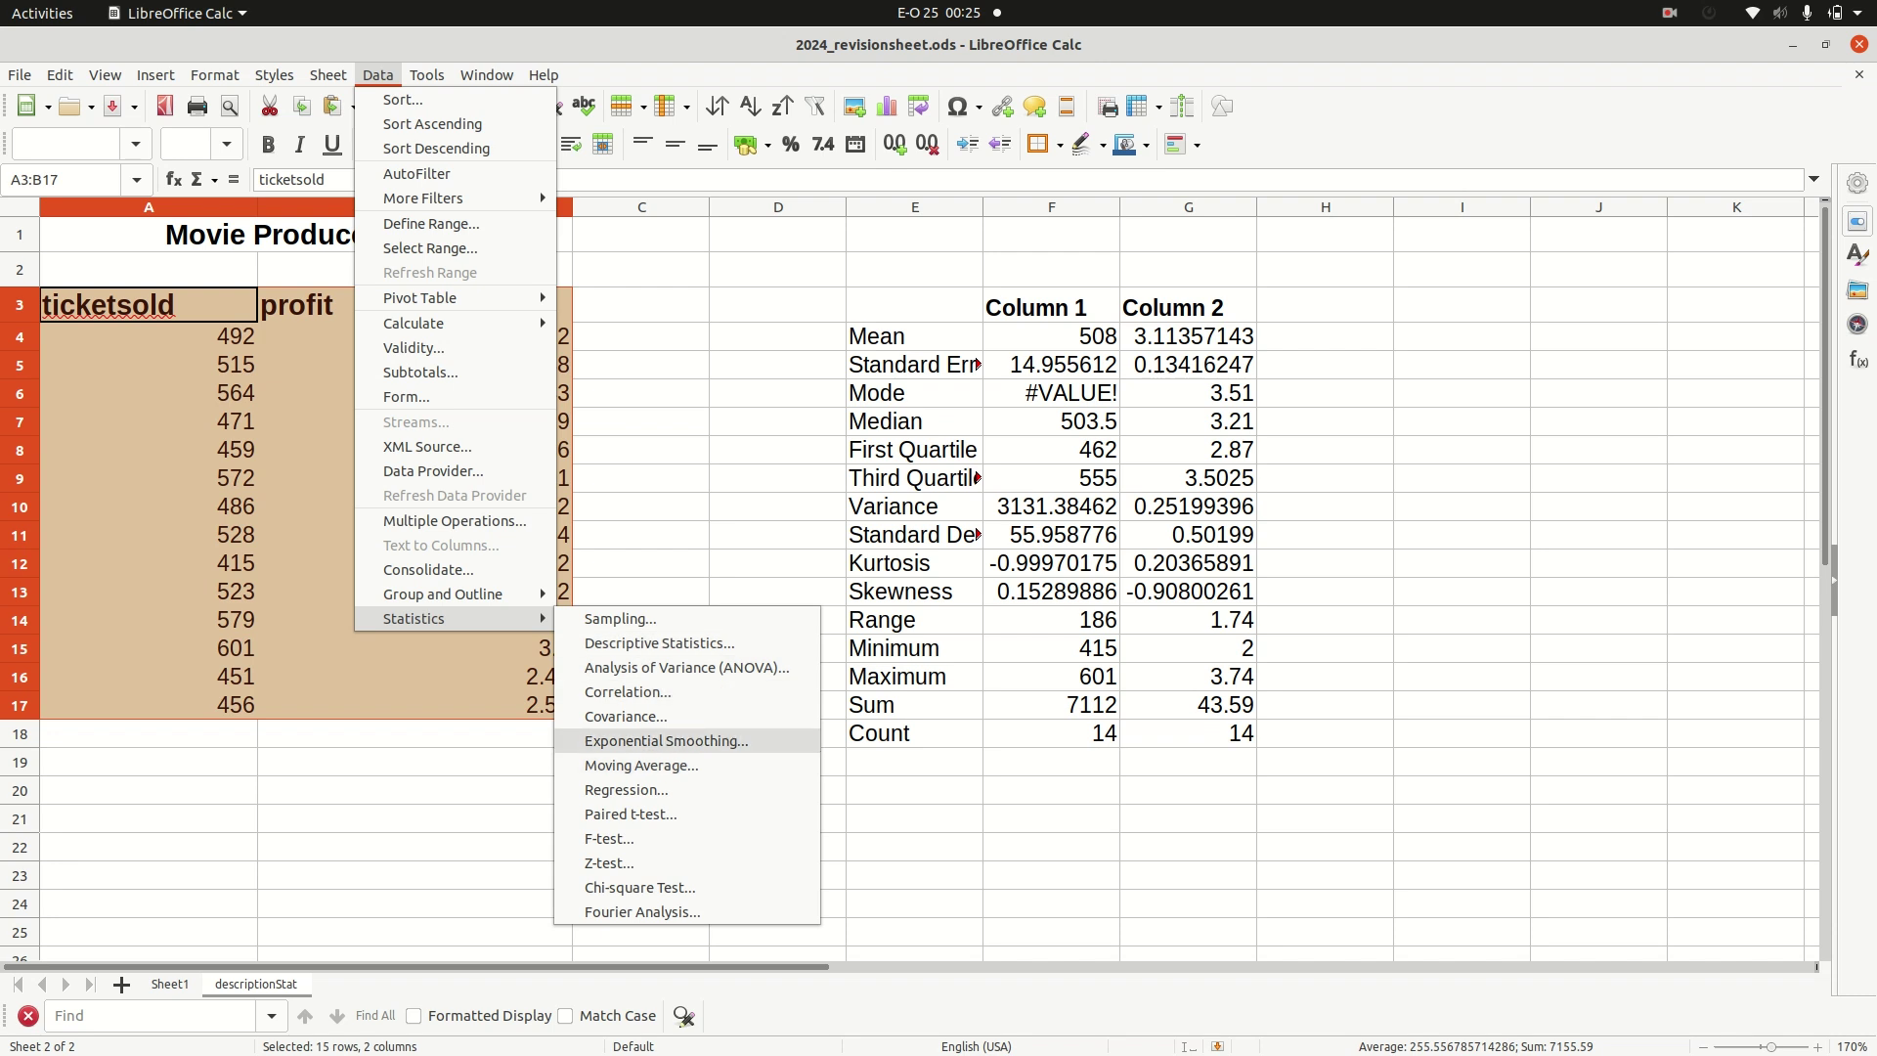
{"action": "key", "text": "Return"}
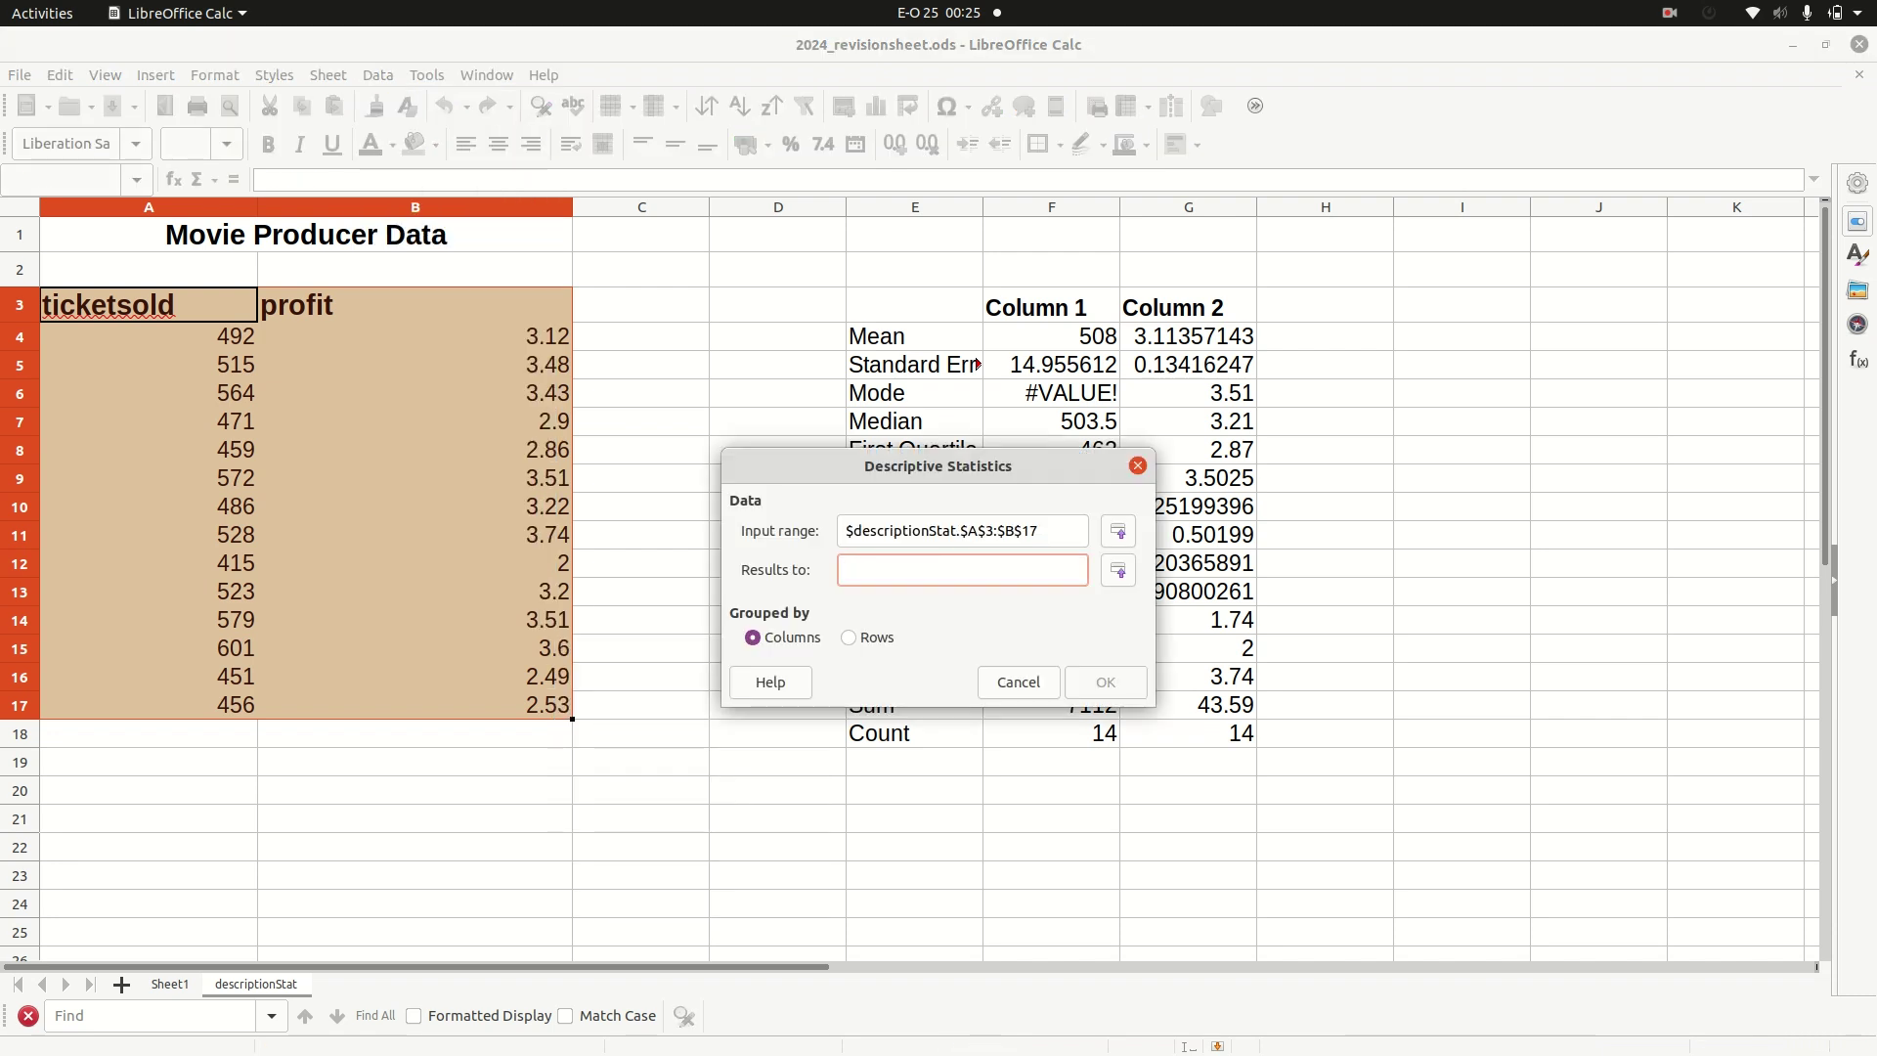
{"action": "left_click", "coordinate": [1461, 304]}
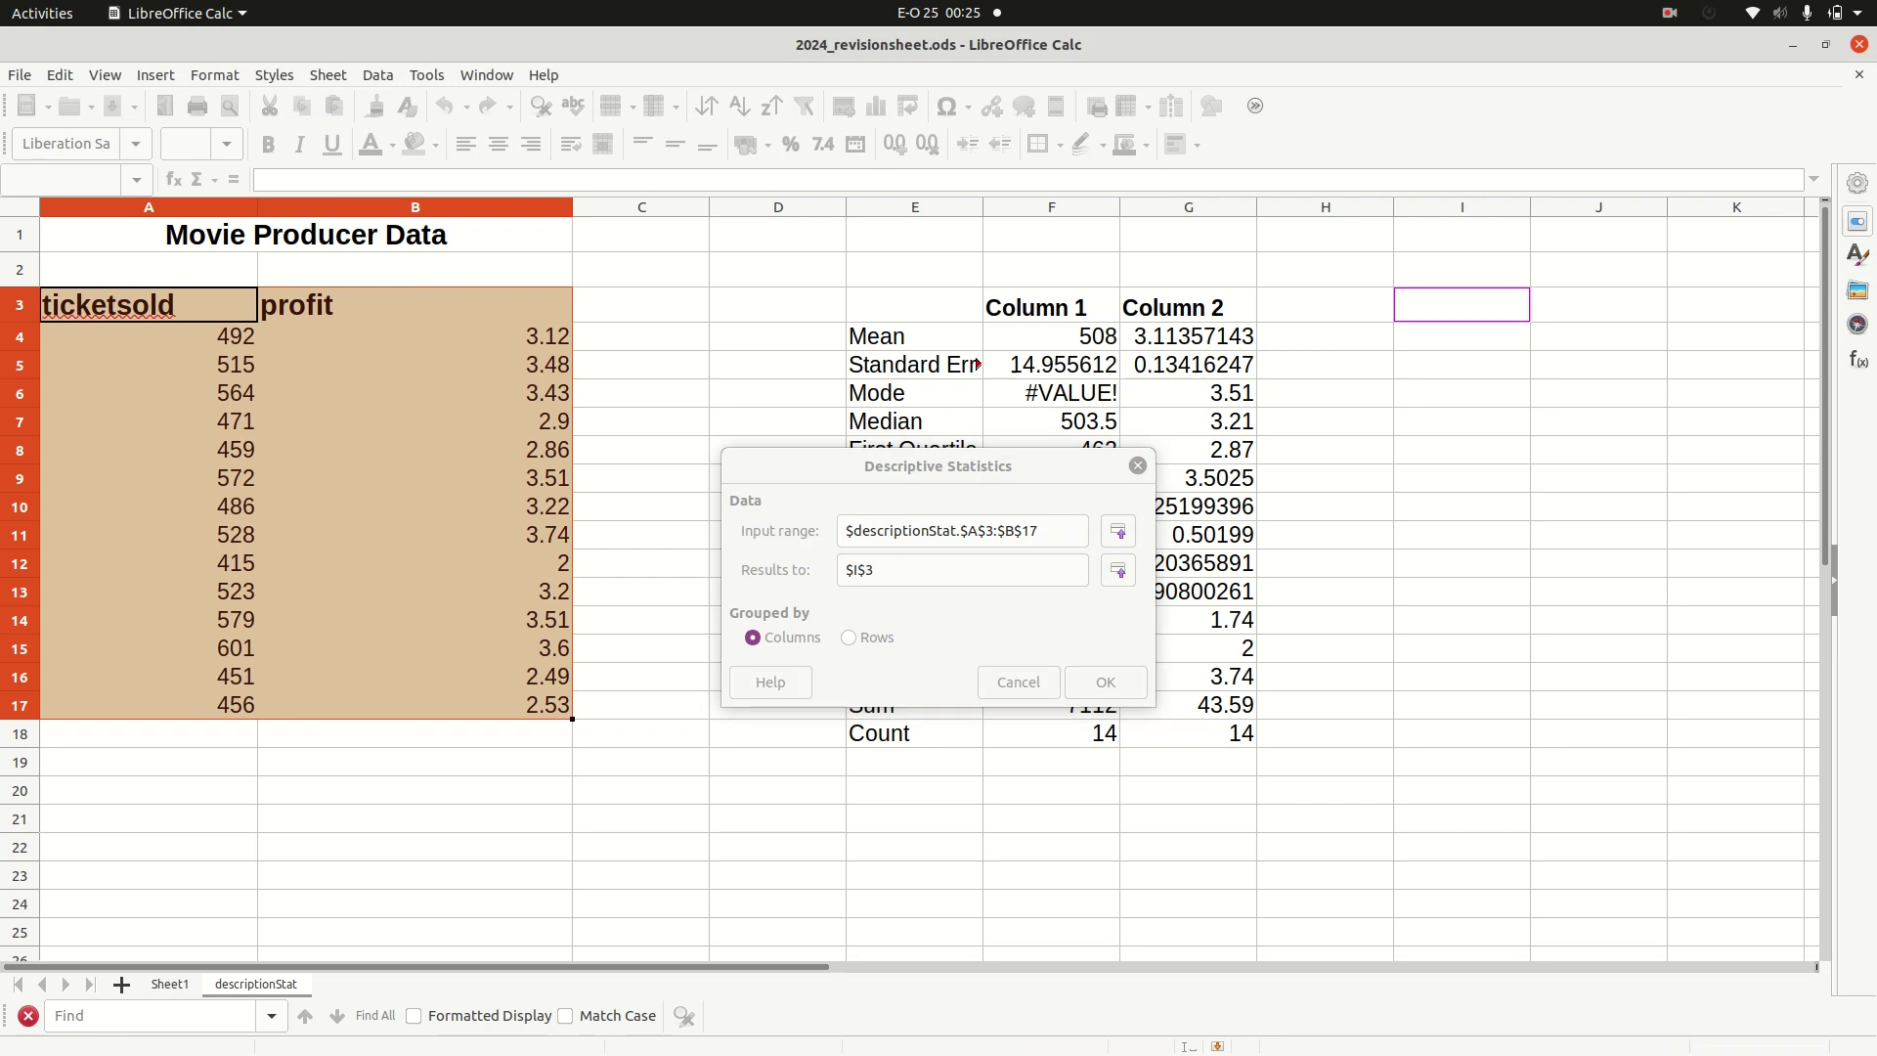
{"action": "left_click", "coordinate": [848, 636]}
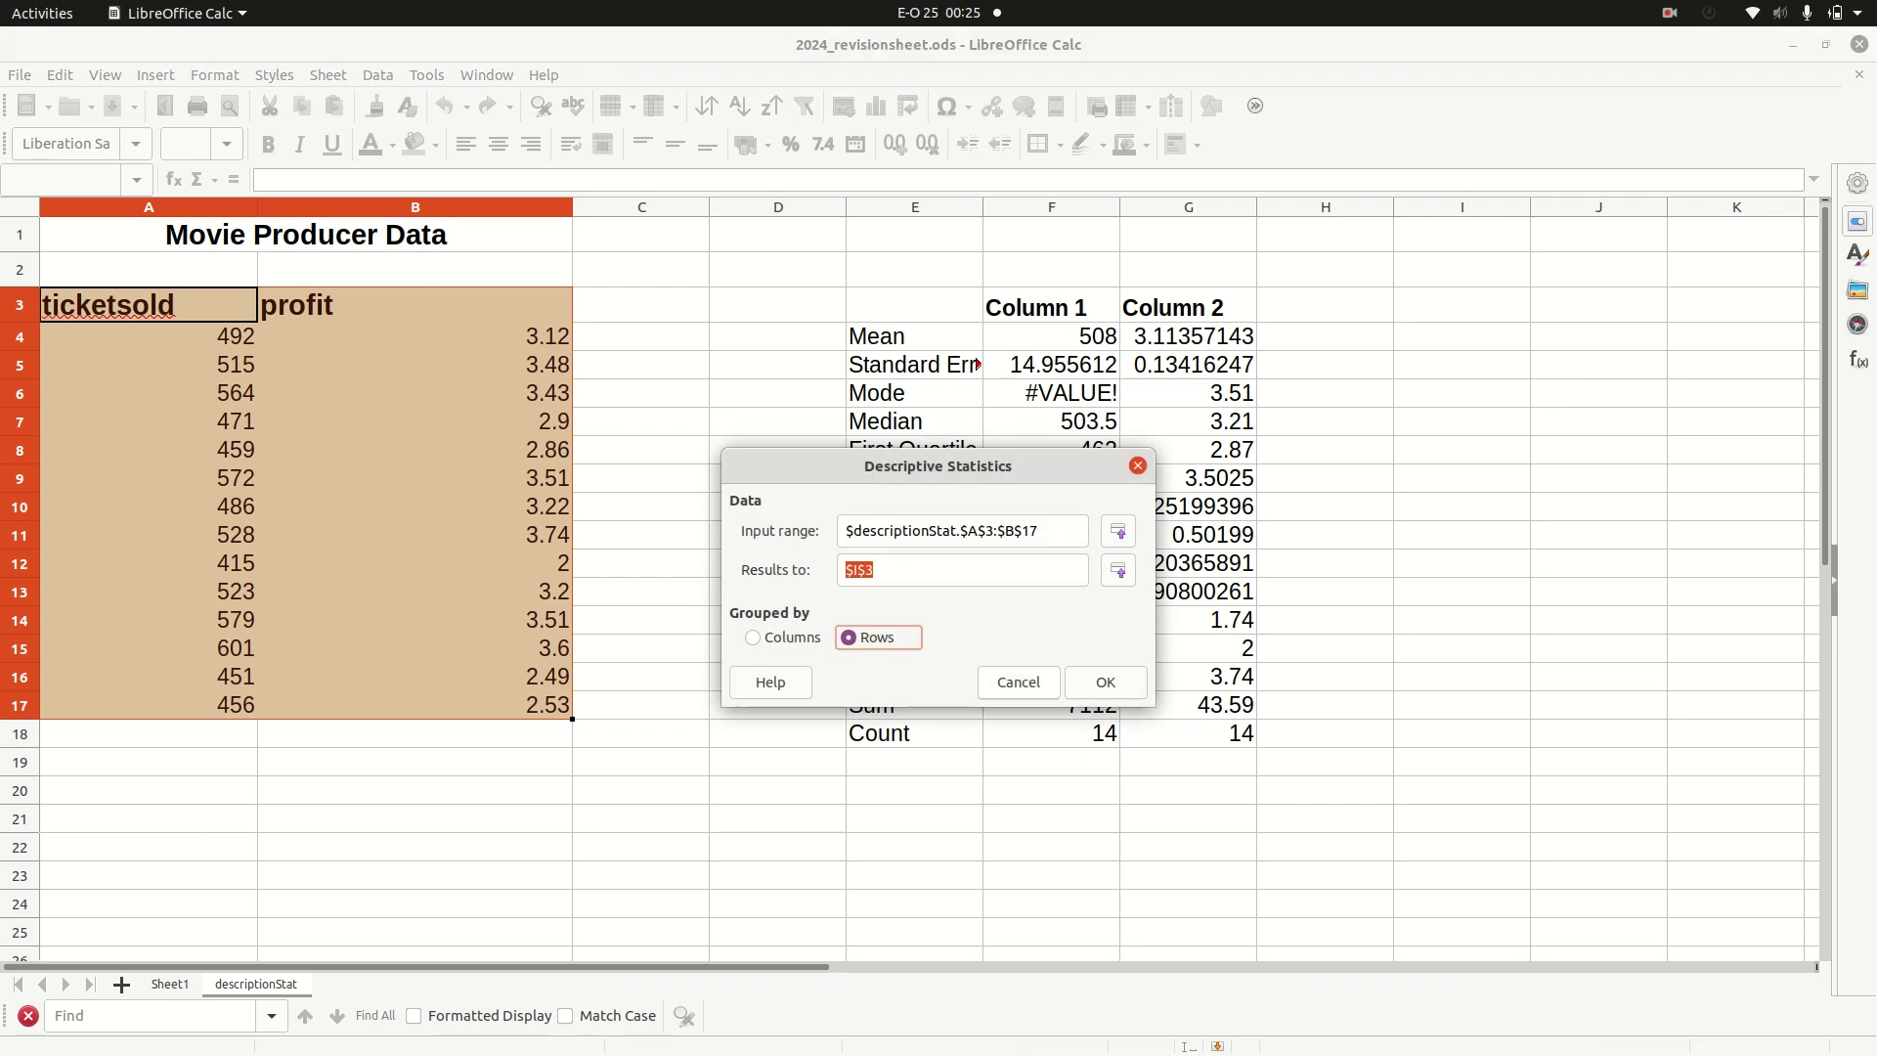
{"action": "left_click", "coordinate": [1104, 682]}
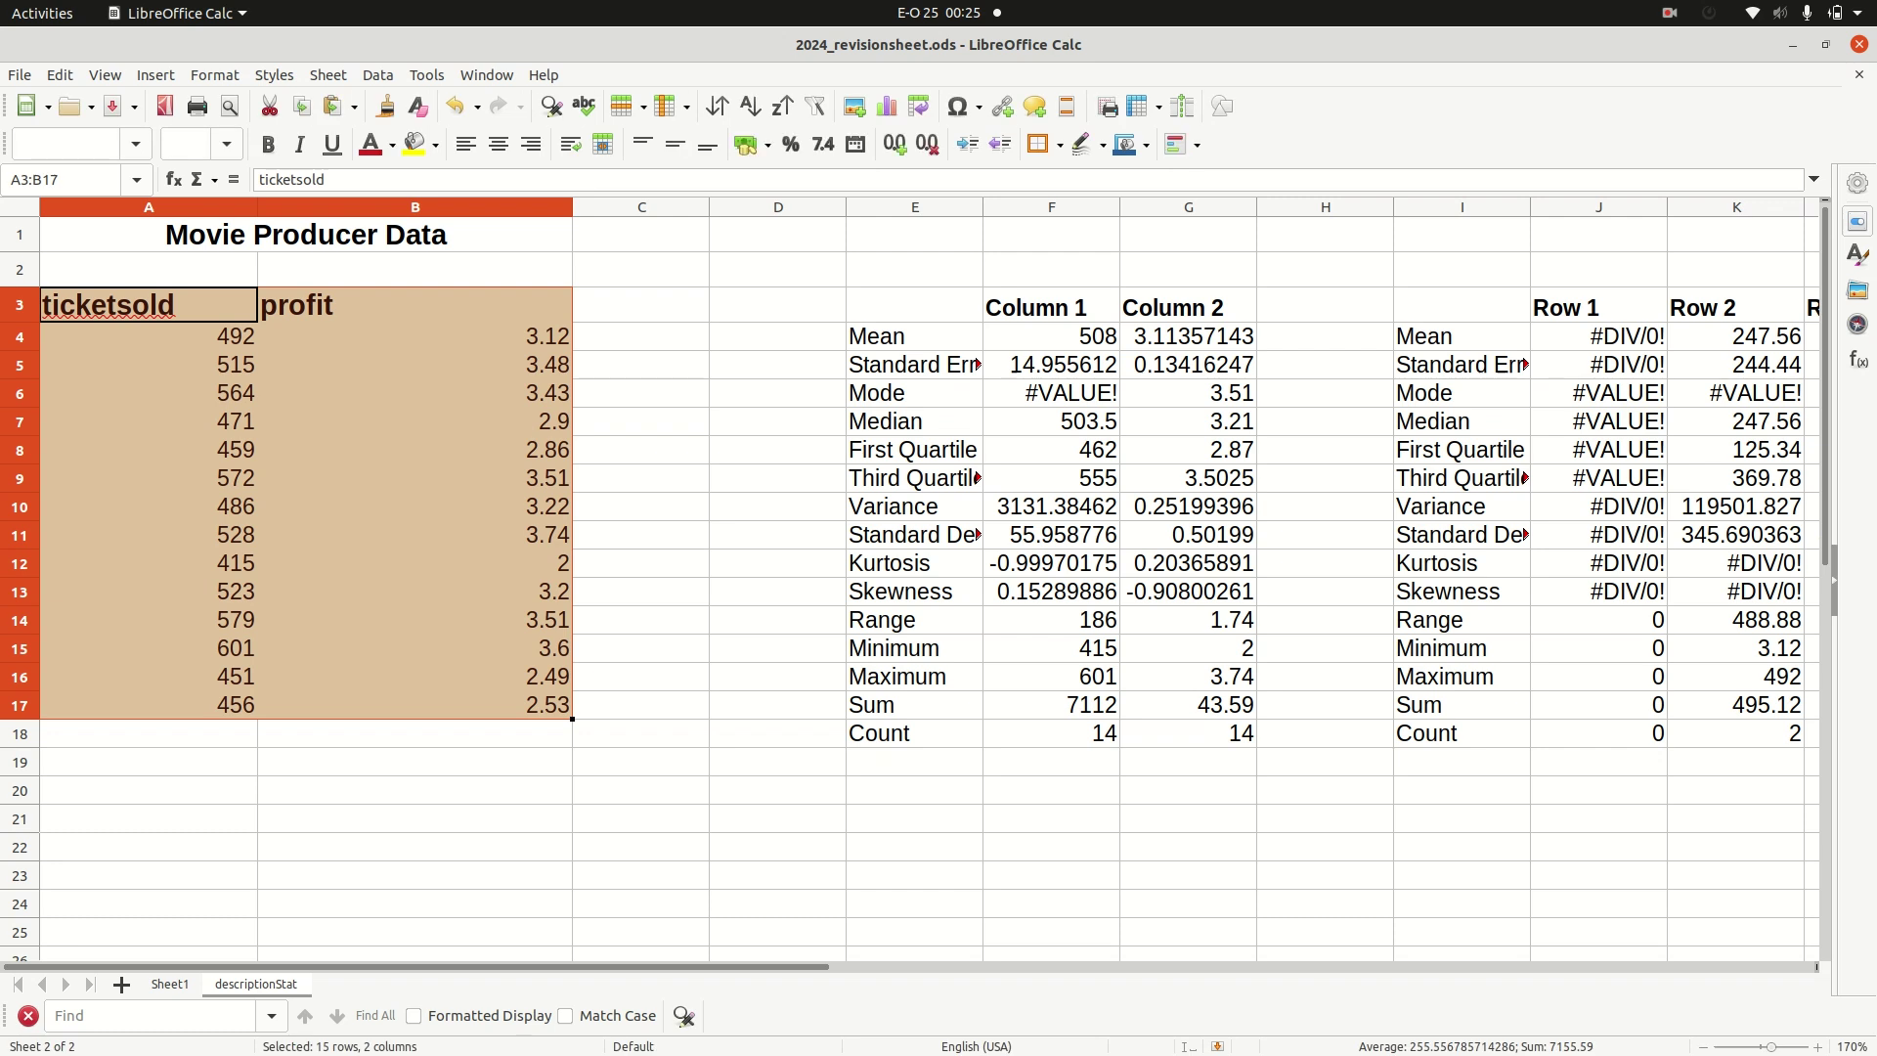
{"action": "mouse_move", "coordinate": [416, 966]}
{"action": "left_mouse_down"}
{"action": "mouse_move", "coordinate": [883, 965]}
{"action": "mouse_move", "coordinate": [393, 966]}
{"action": "left_mouse_up"}
{"action": "left_click", "coordinate": [149, 336]}
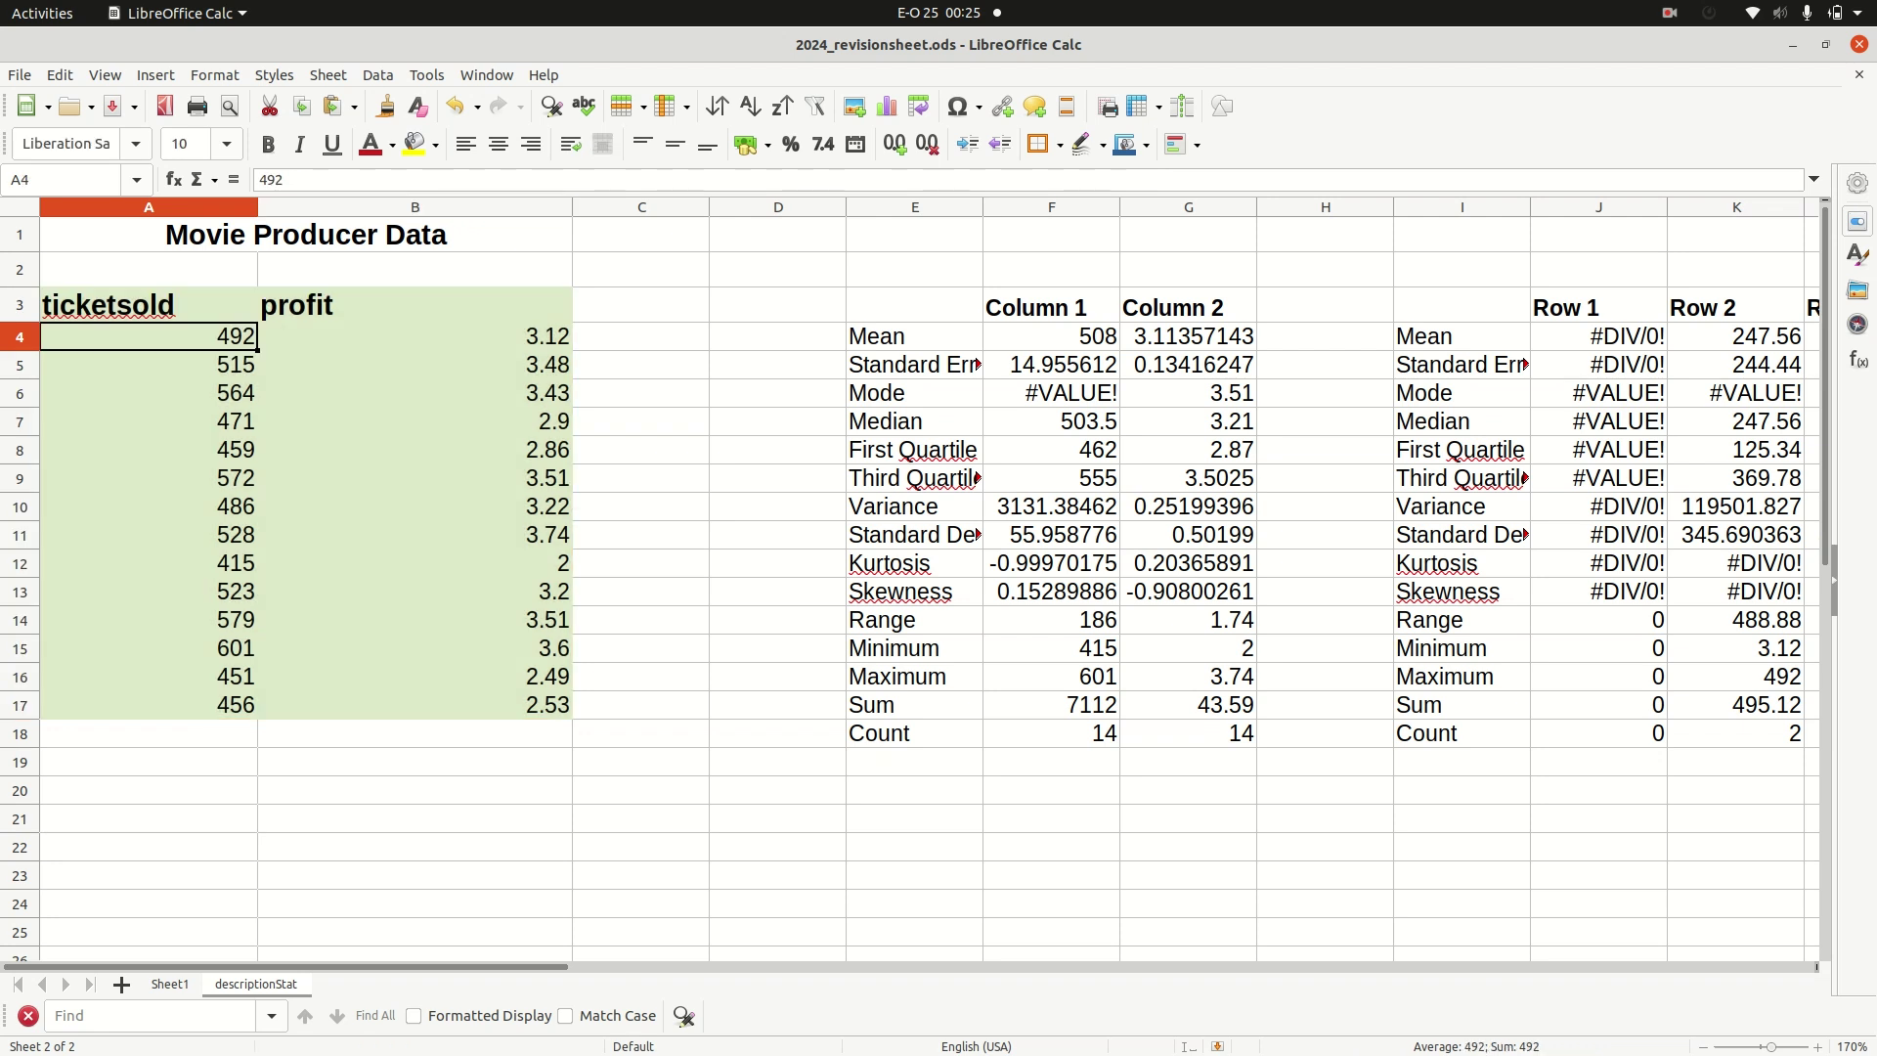
- Look over the row-grouped statistics starting at I3 and undo their generation
{"action": "left_click_drag", "start_coordinate": [20, 335], "coordinate": [19, 705]}
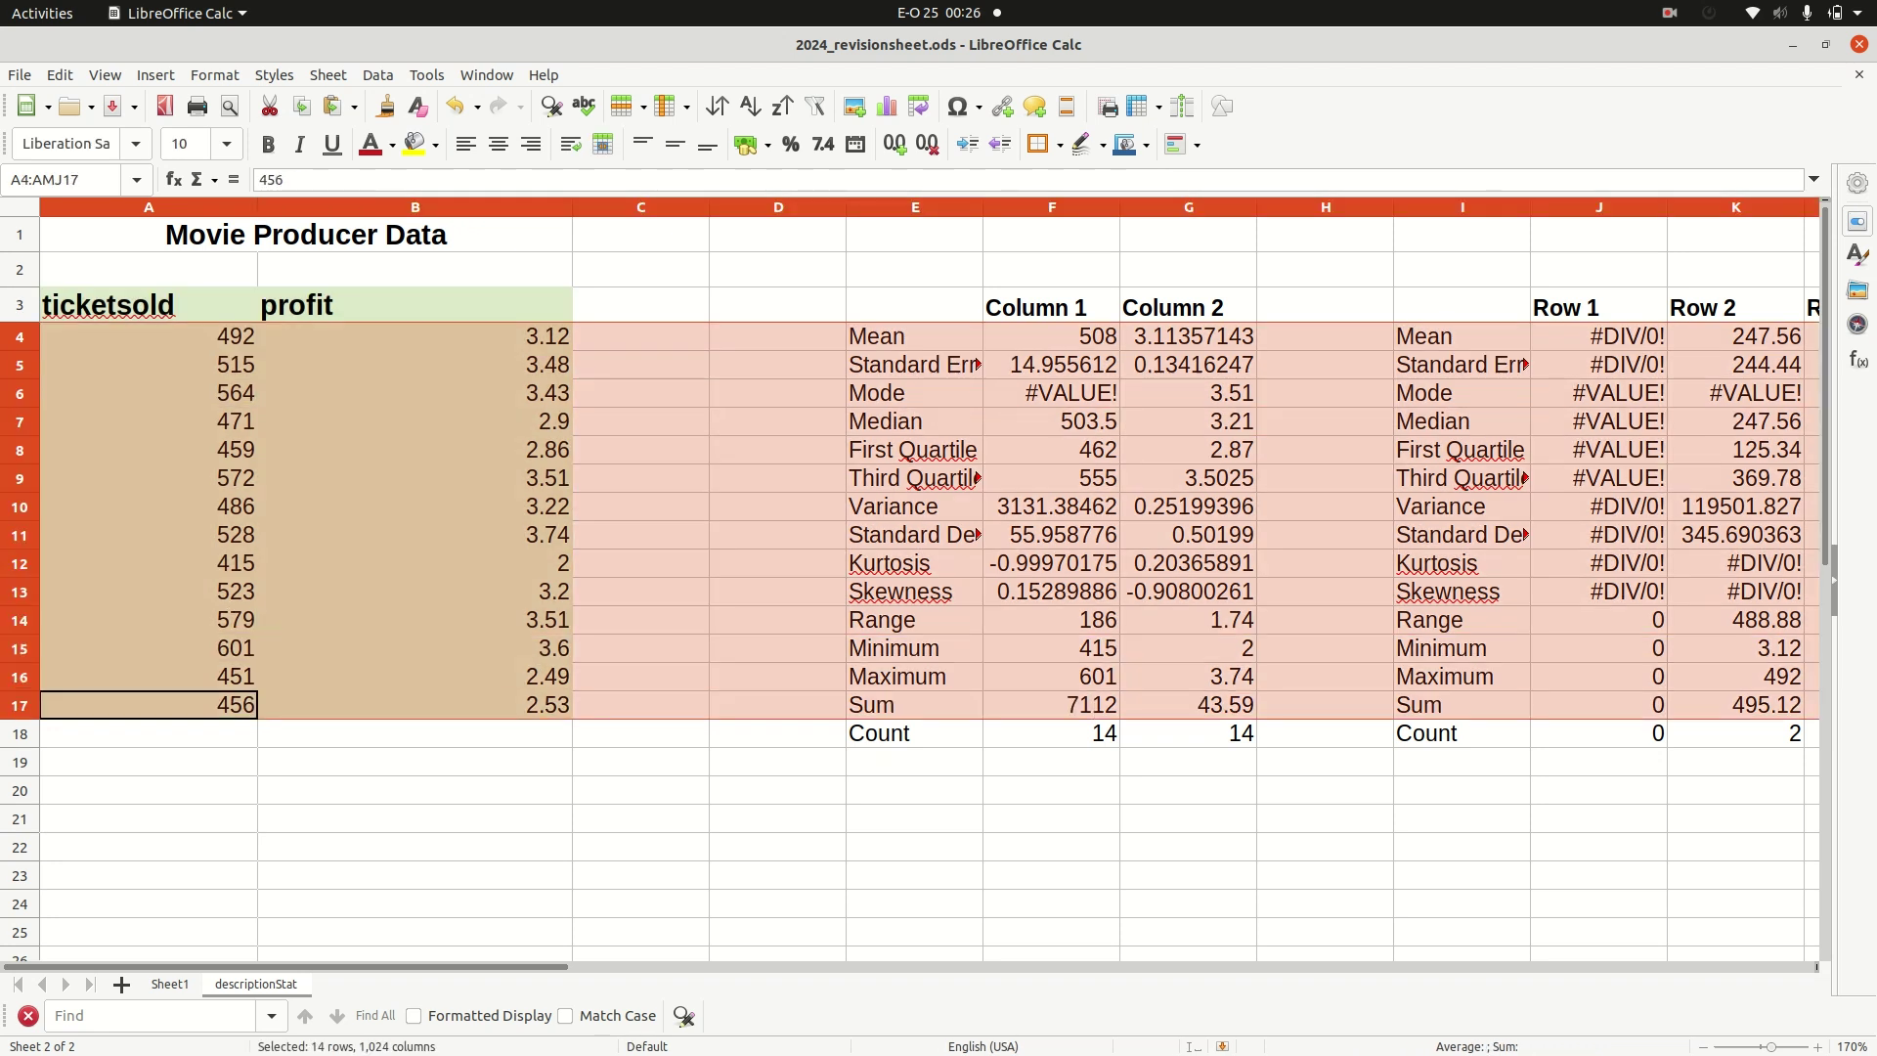
{"action": "left_click", "coordinate": [20, 762]}
{"action": "left_click_drag", "start_coordinate": [286, 965], "coordinate": [788, 966]}
{"action": "scroll", "coordinate": [928, 586], "scroll_direction": "right", "scroll_amount": 4}
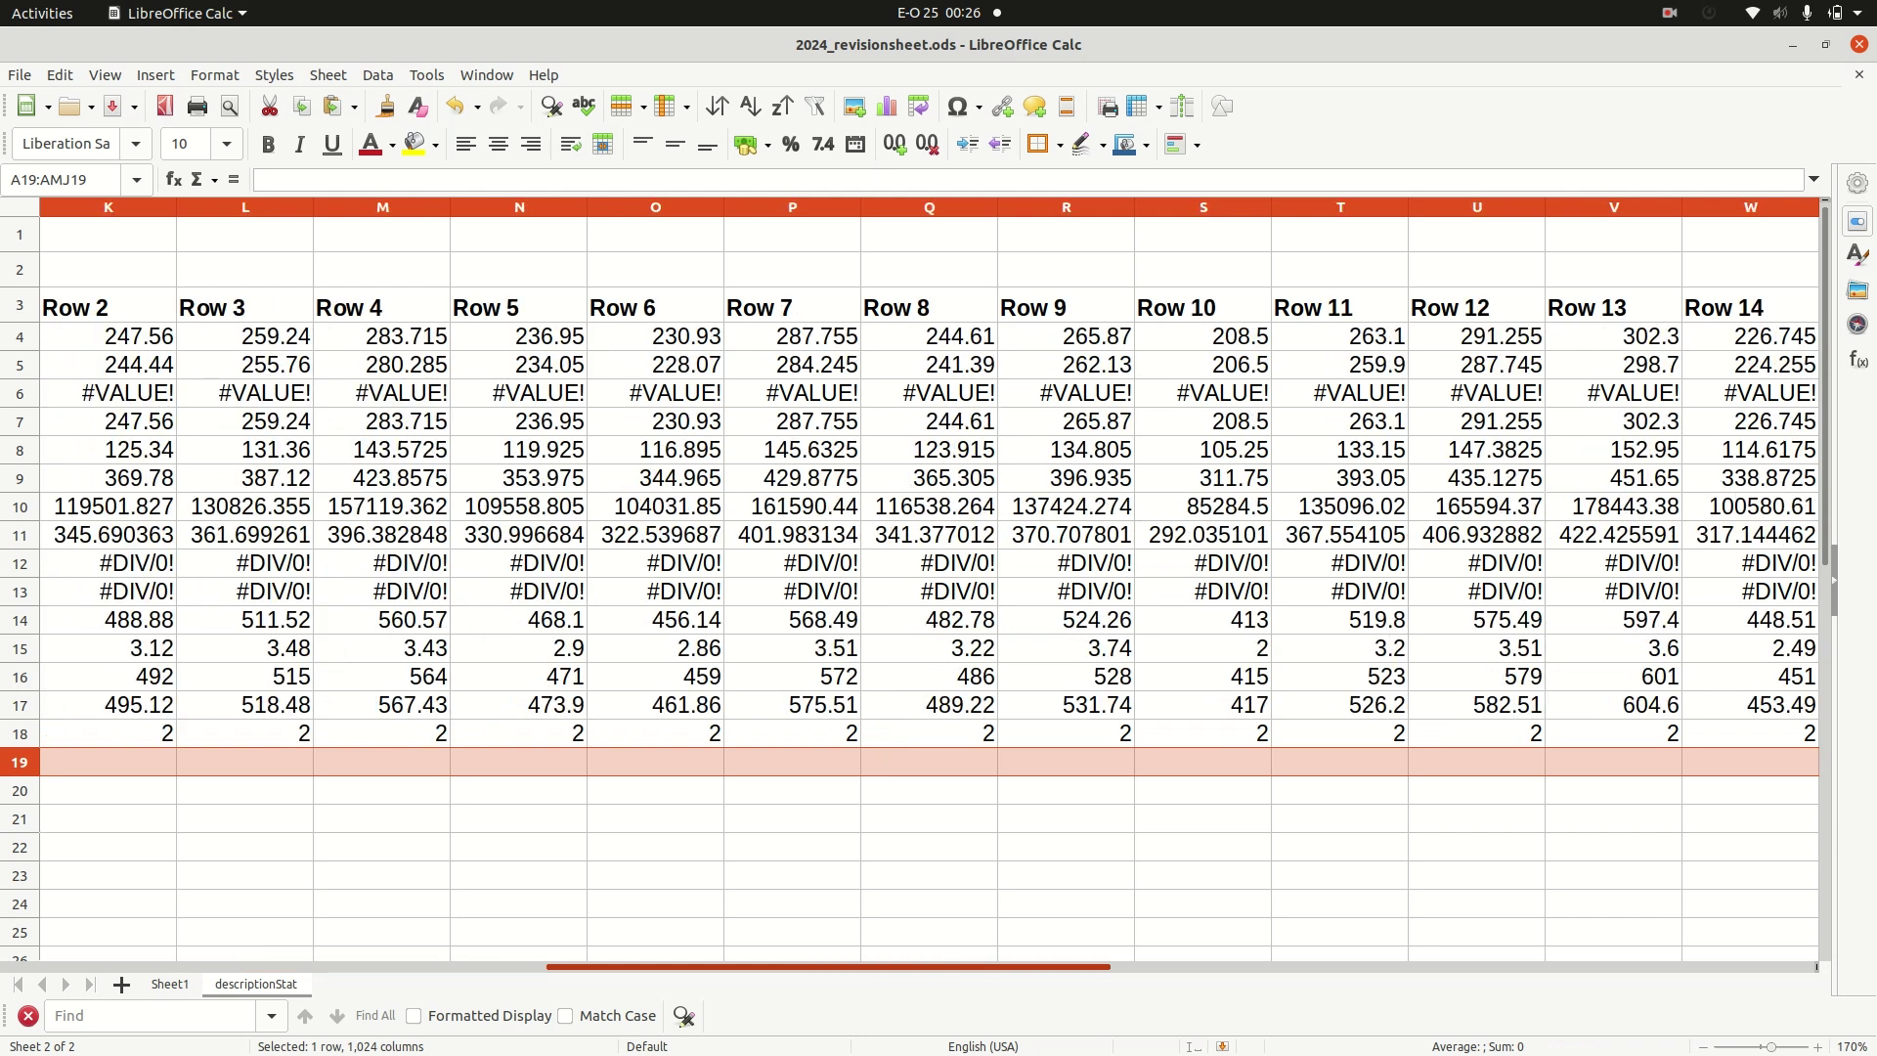
{"action": "scroll", "coordinate": [928, 587], "scroll_direction": "left", "scroll_amount": 11}
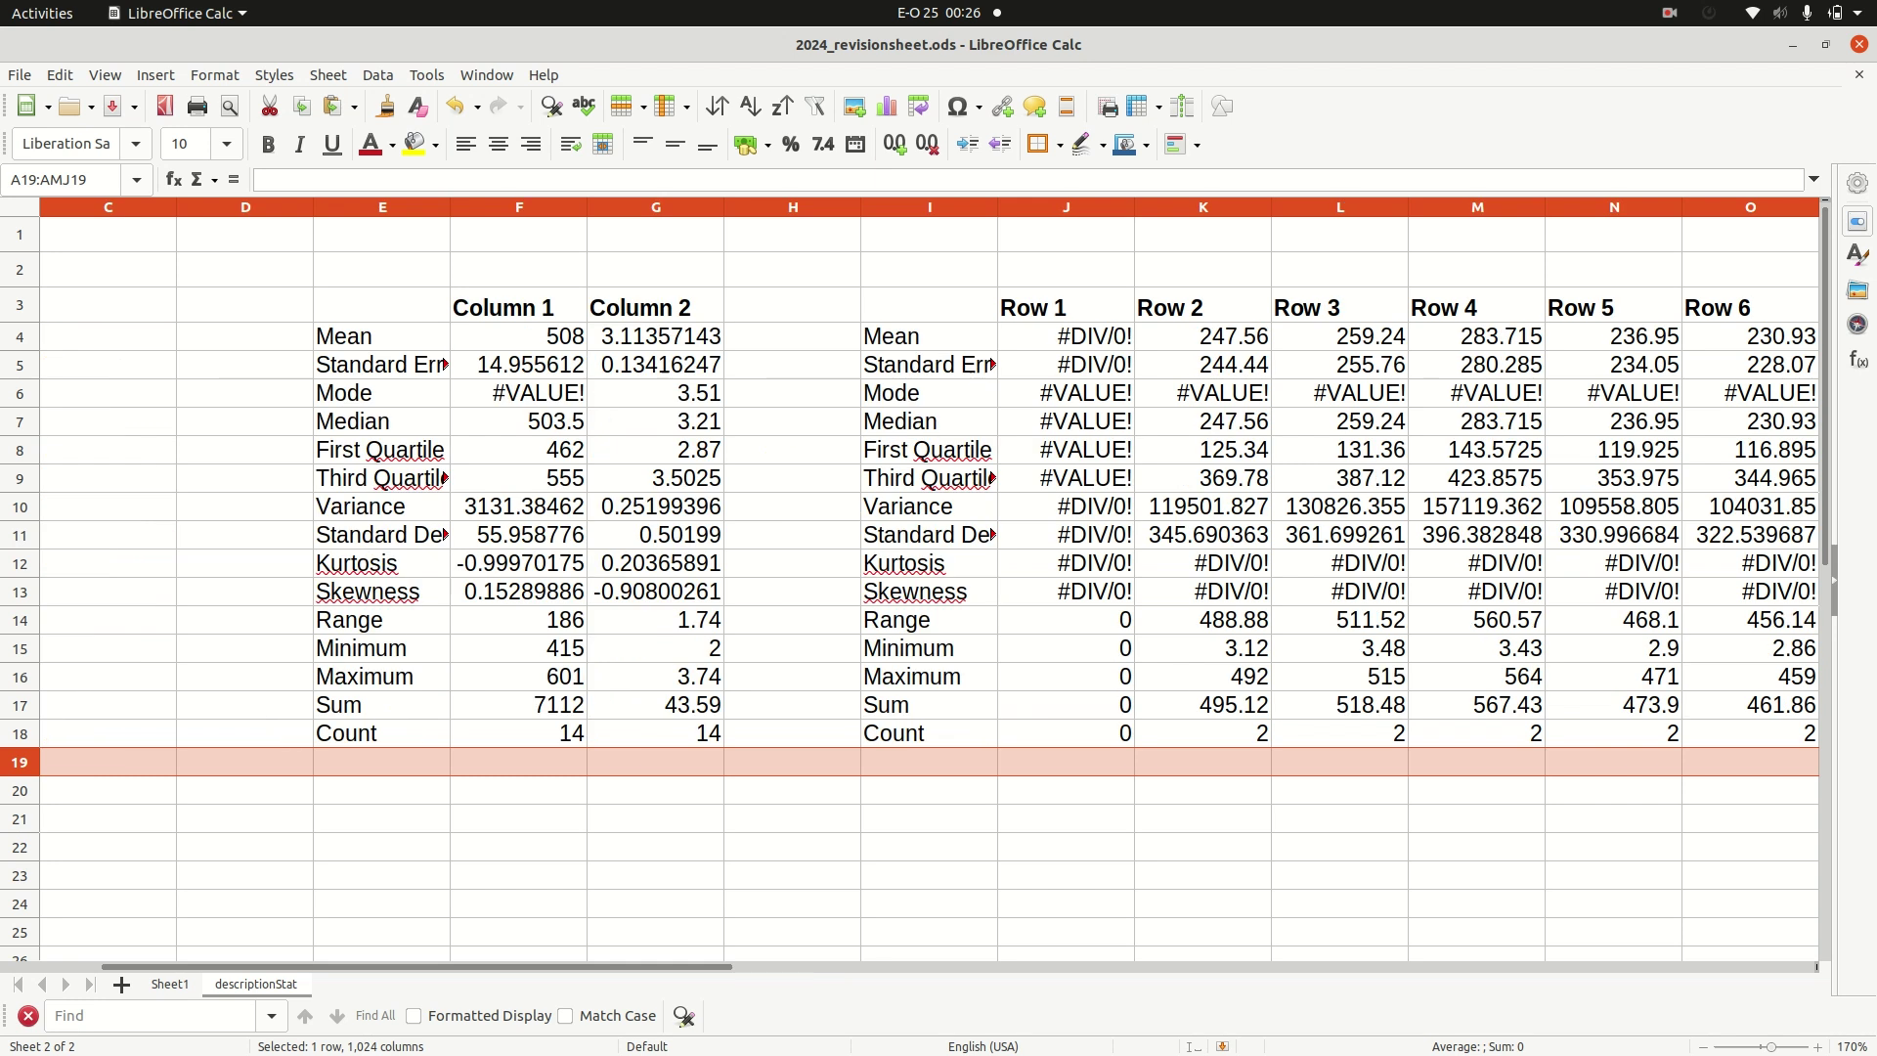
{"action": "key", "text": "ctrl+z"}
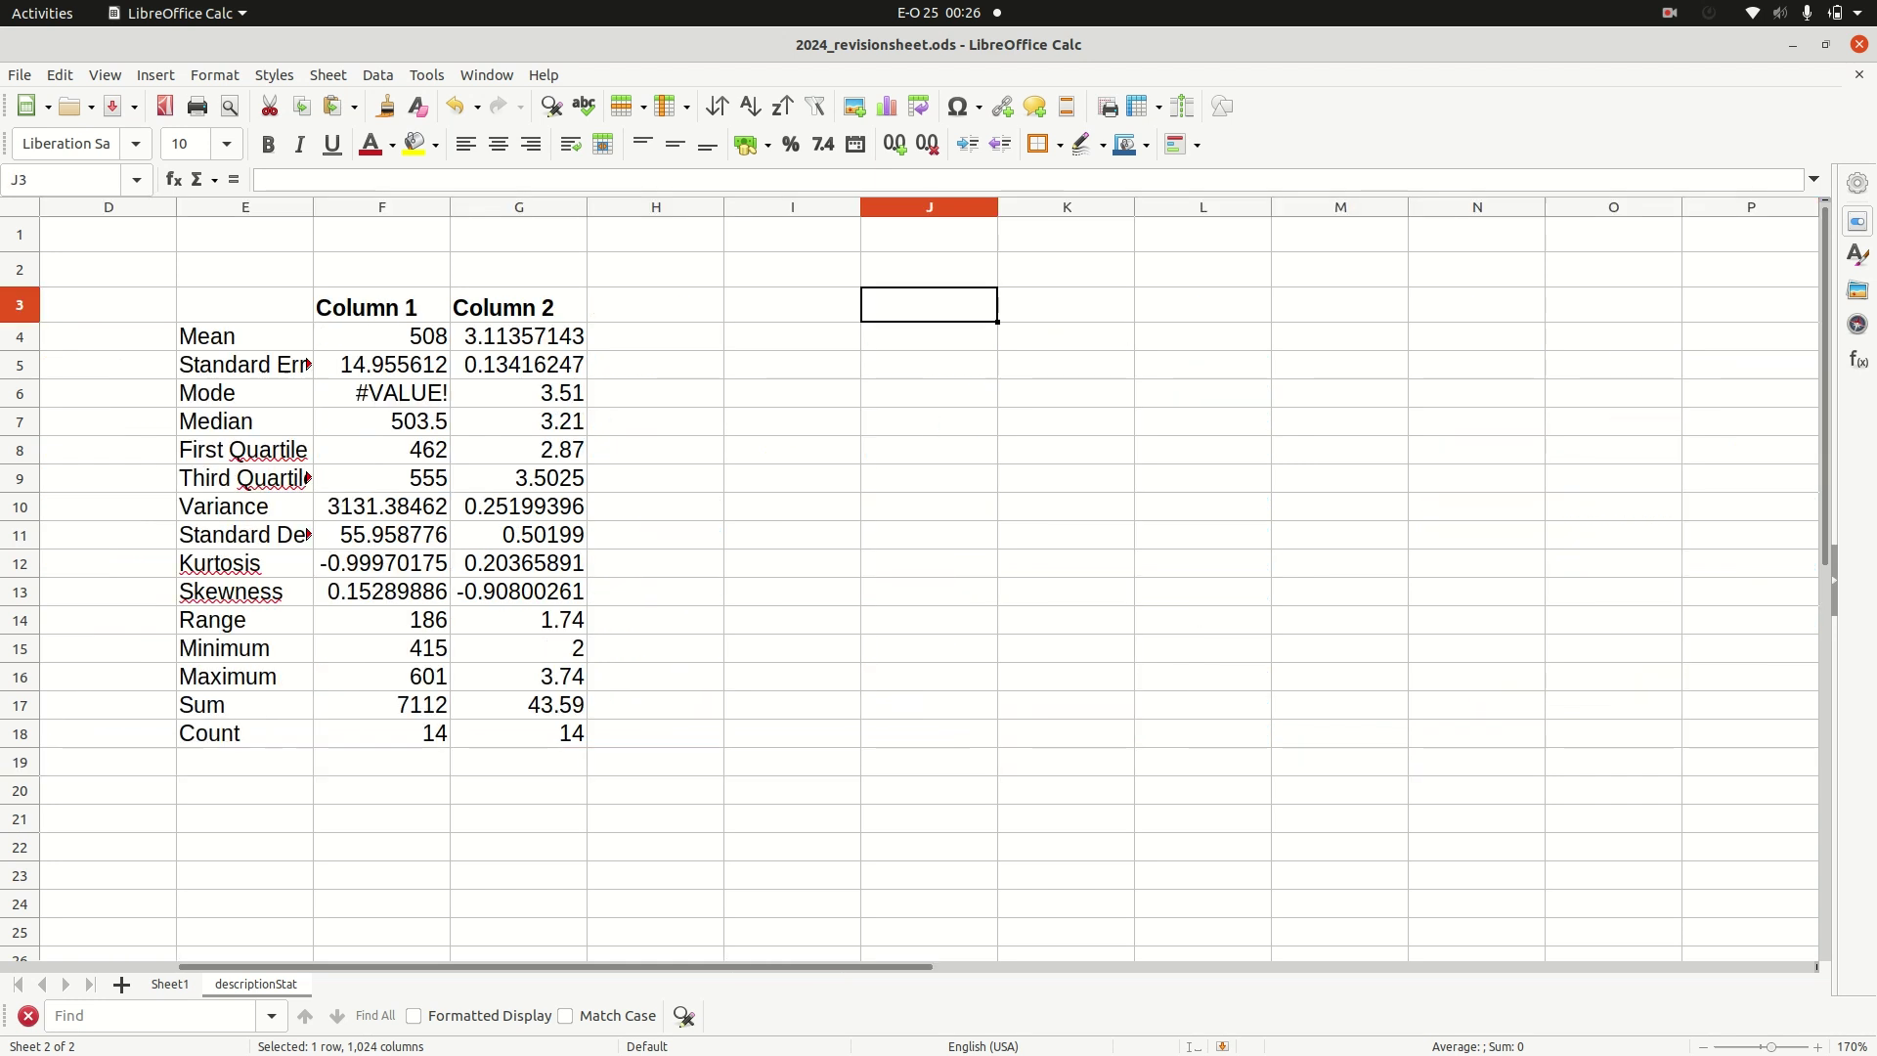
- Rename the Column 1 header in F3 of the statistics table as TicketSold
{"action": "left_click", "coordinate": [382, 305]}
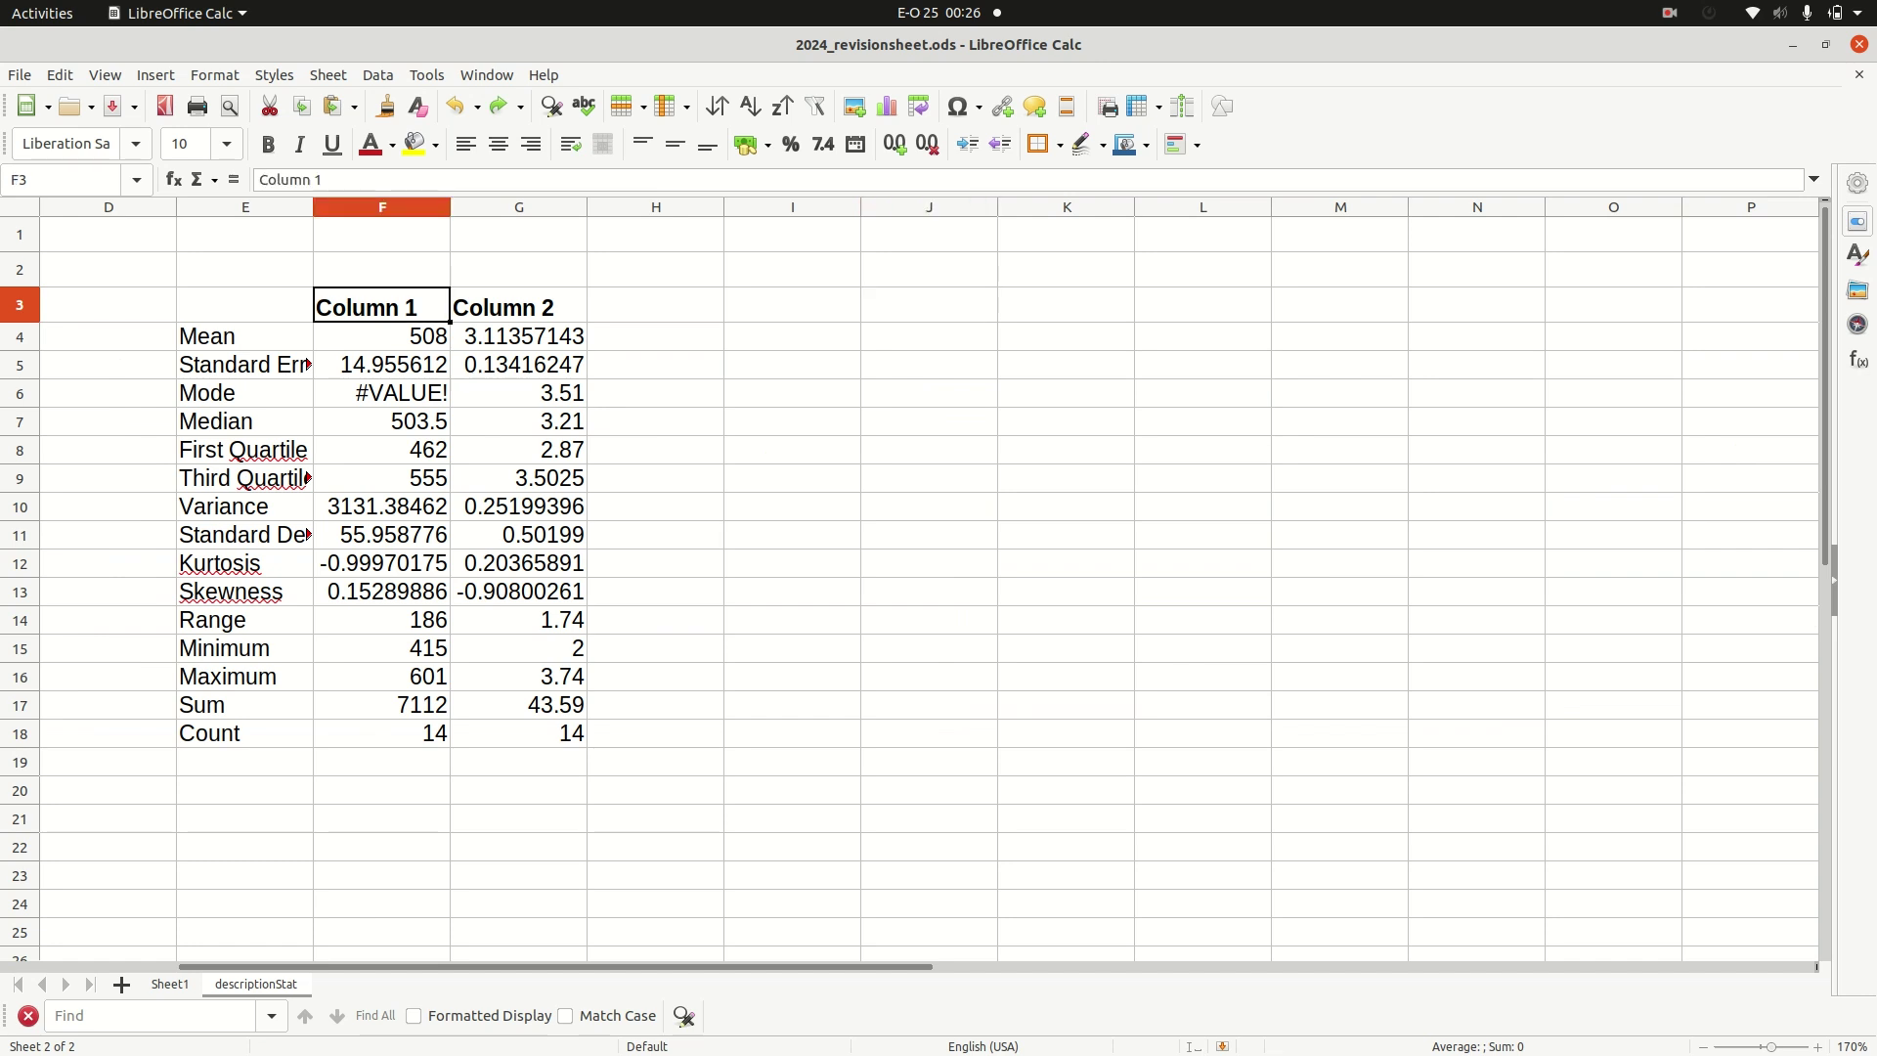
{"action": "type", "text": "Tick"}
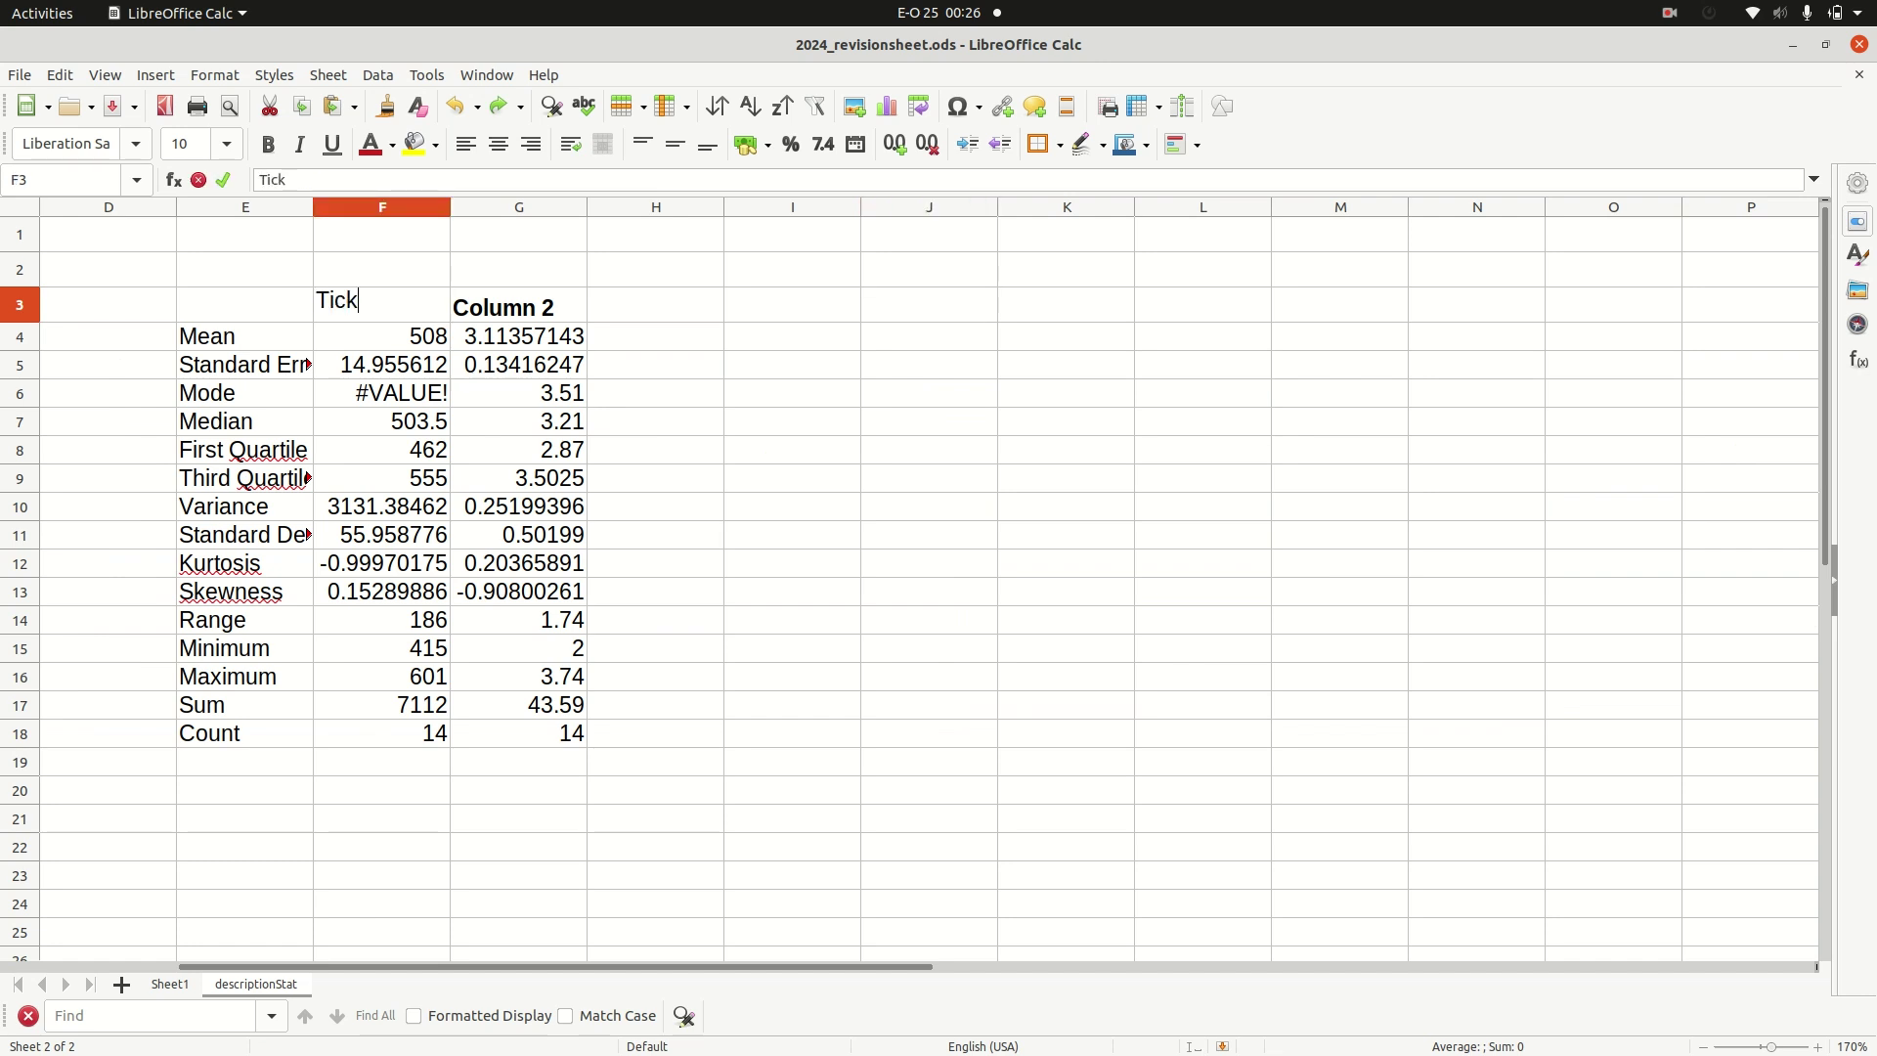
{"action": "type", "text": "etSold"}
{"action": "key", "text": "Return"}
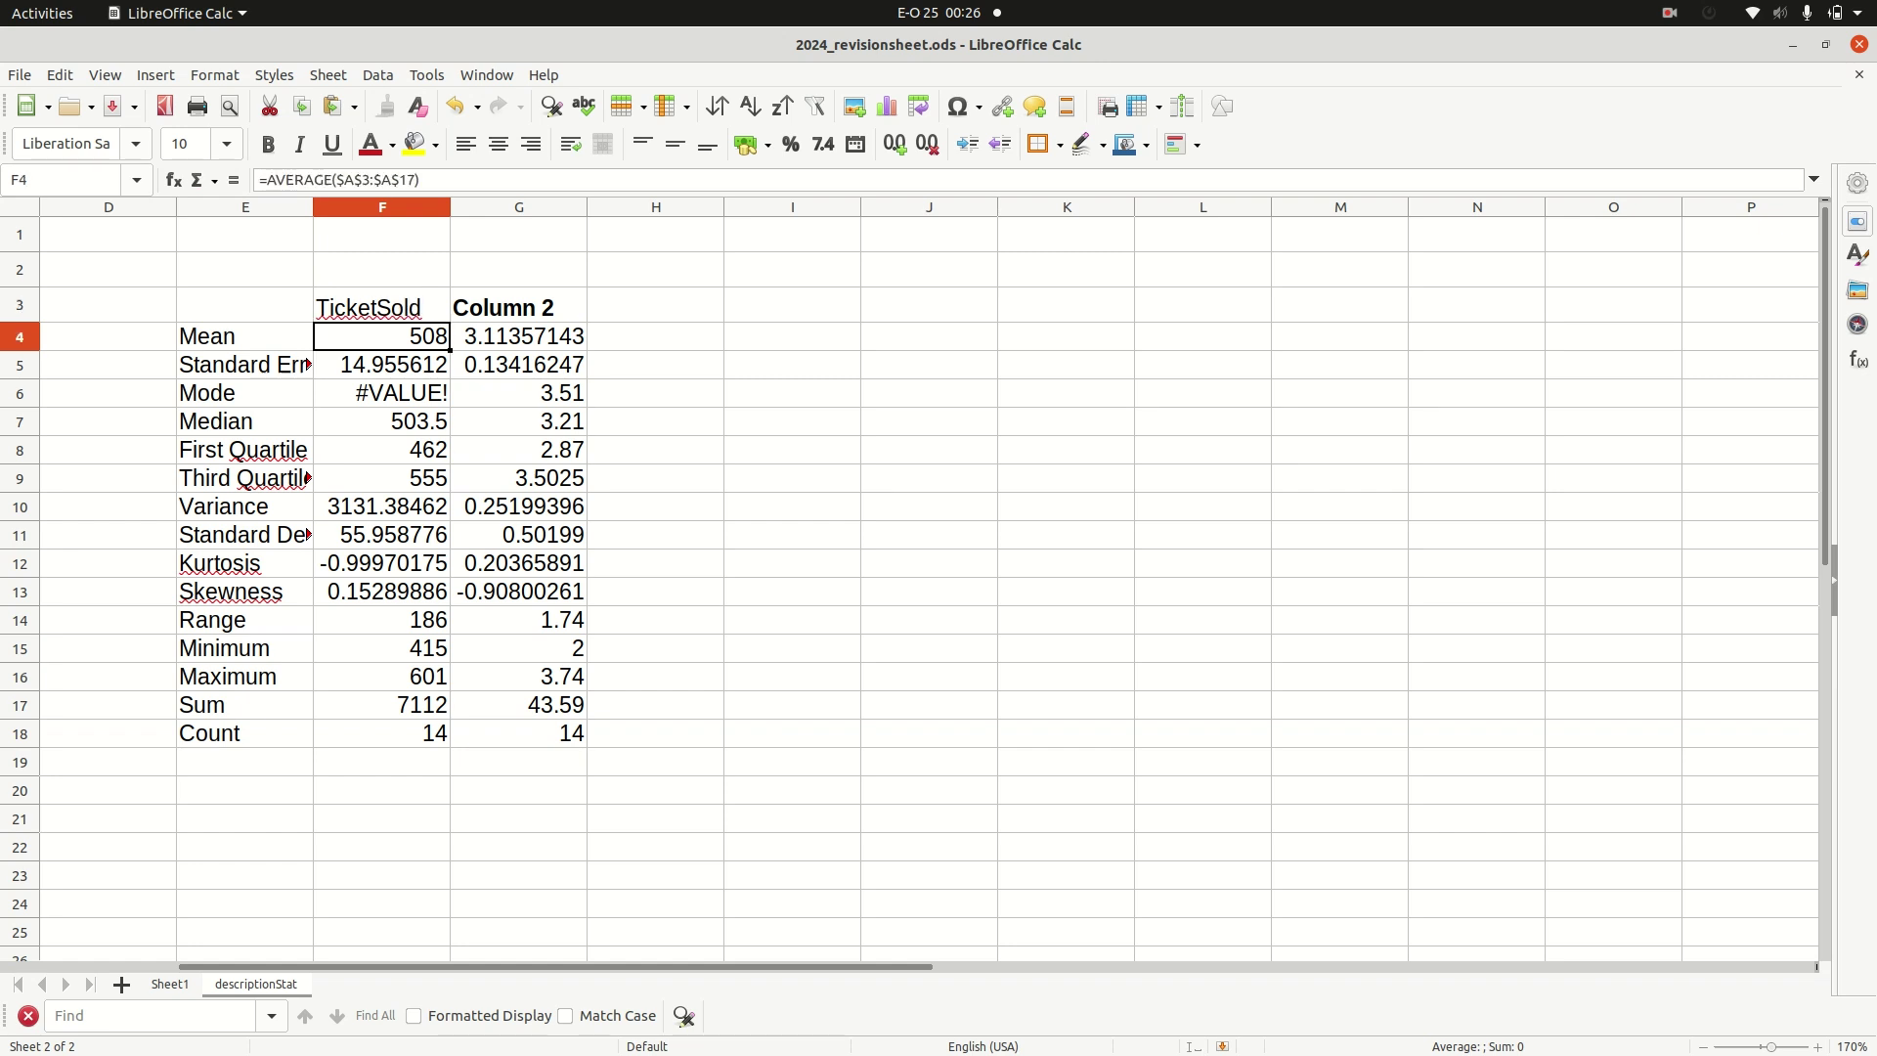
- Replace the Column 2 header in G3 of the statistics table with Profit
{"action": "double_click", "coordinate": [553, 305]}
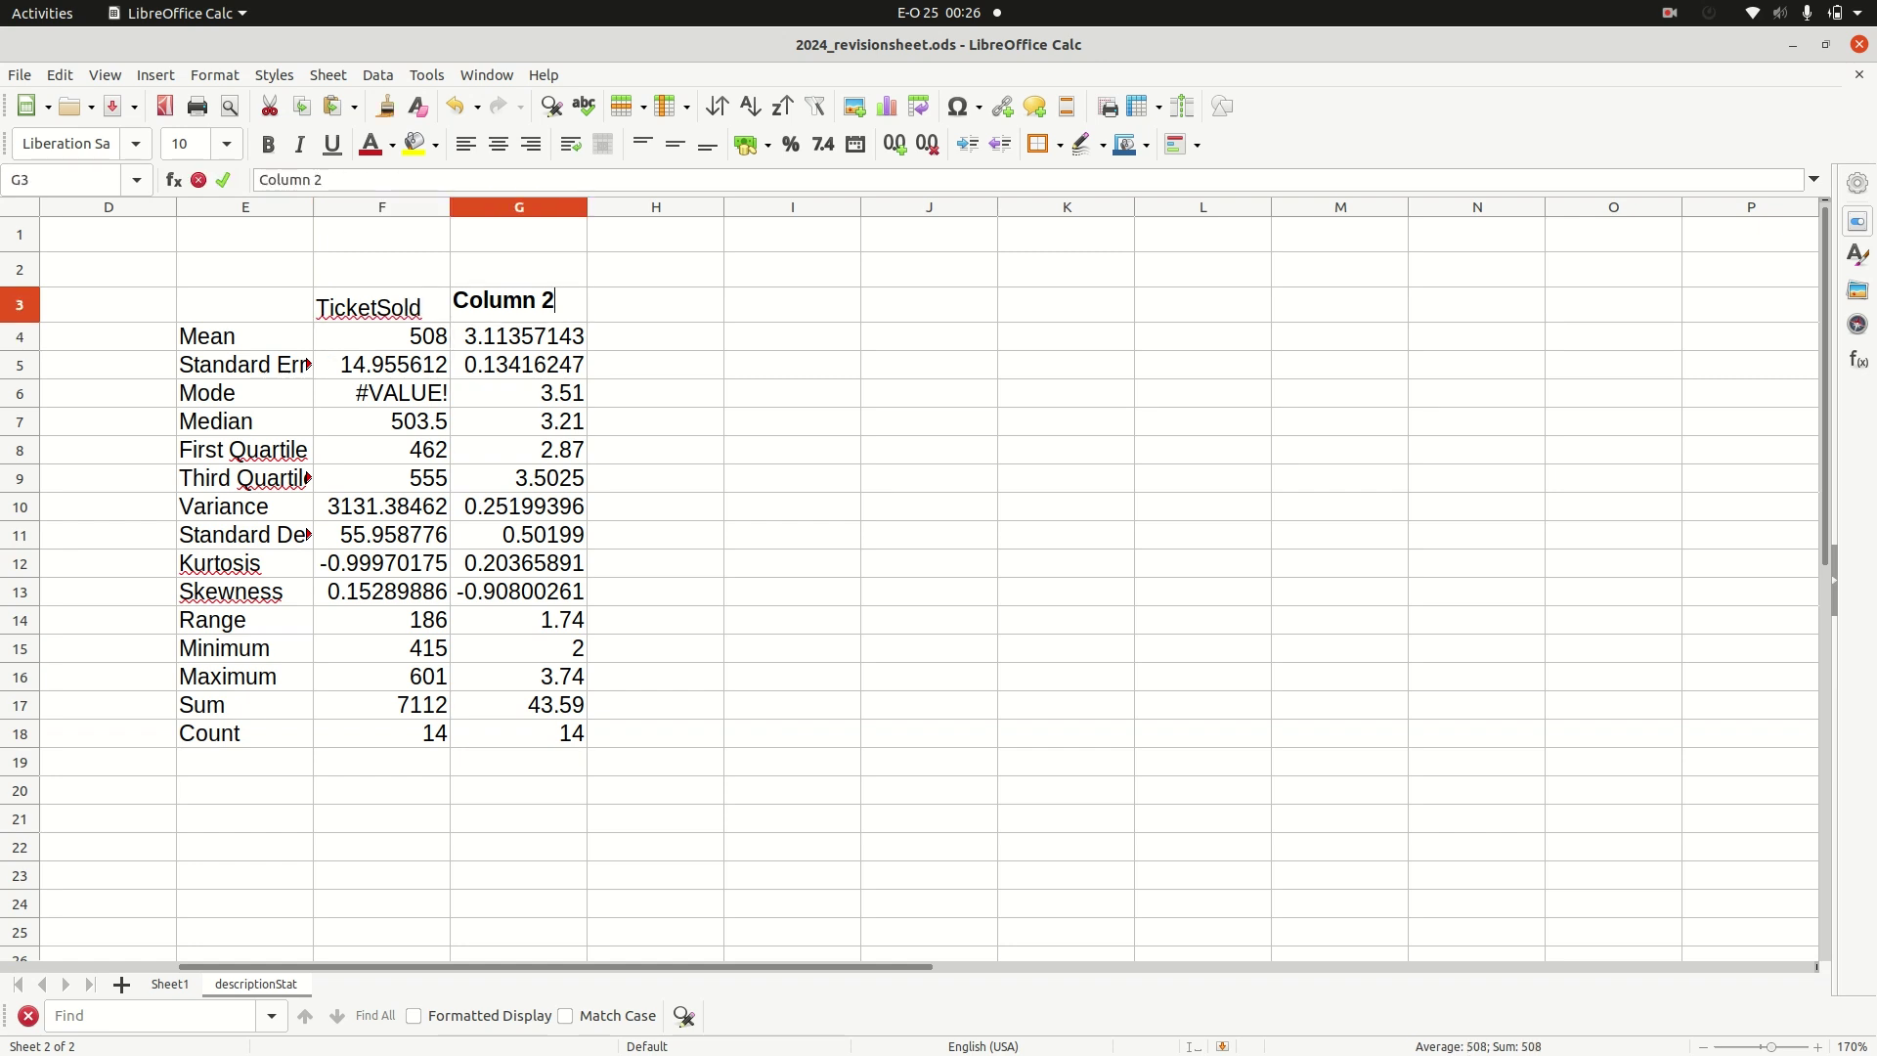
{"action": "key", "text": "BackSpace"}
{"action": "key", "text": "BackSpace"}
{"action": "key", "text": "BackSpace"}
{"action": "key", "text": "BackSpace"}
{"action": "key", "text": "BackSpace"}
{"action": "key", "text": "BackSpace"}
{"action": "key", "text": "BackSpace"}
{"action": "key", "text": "BackSpace"}
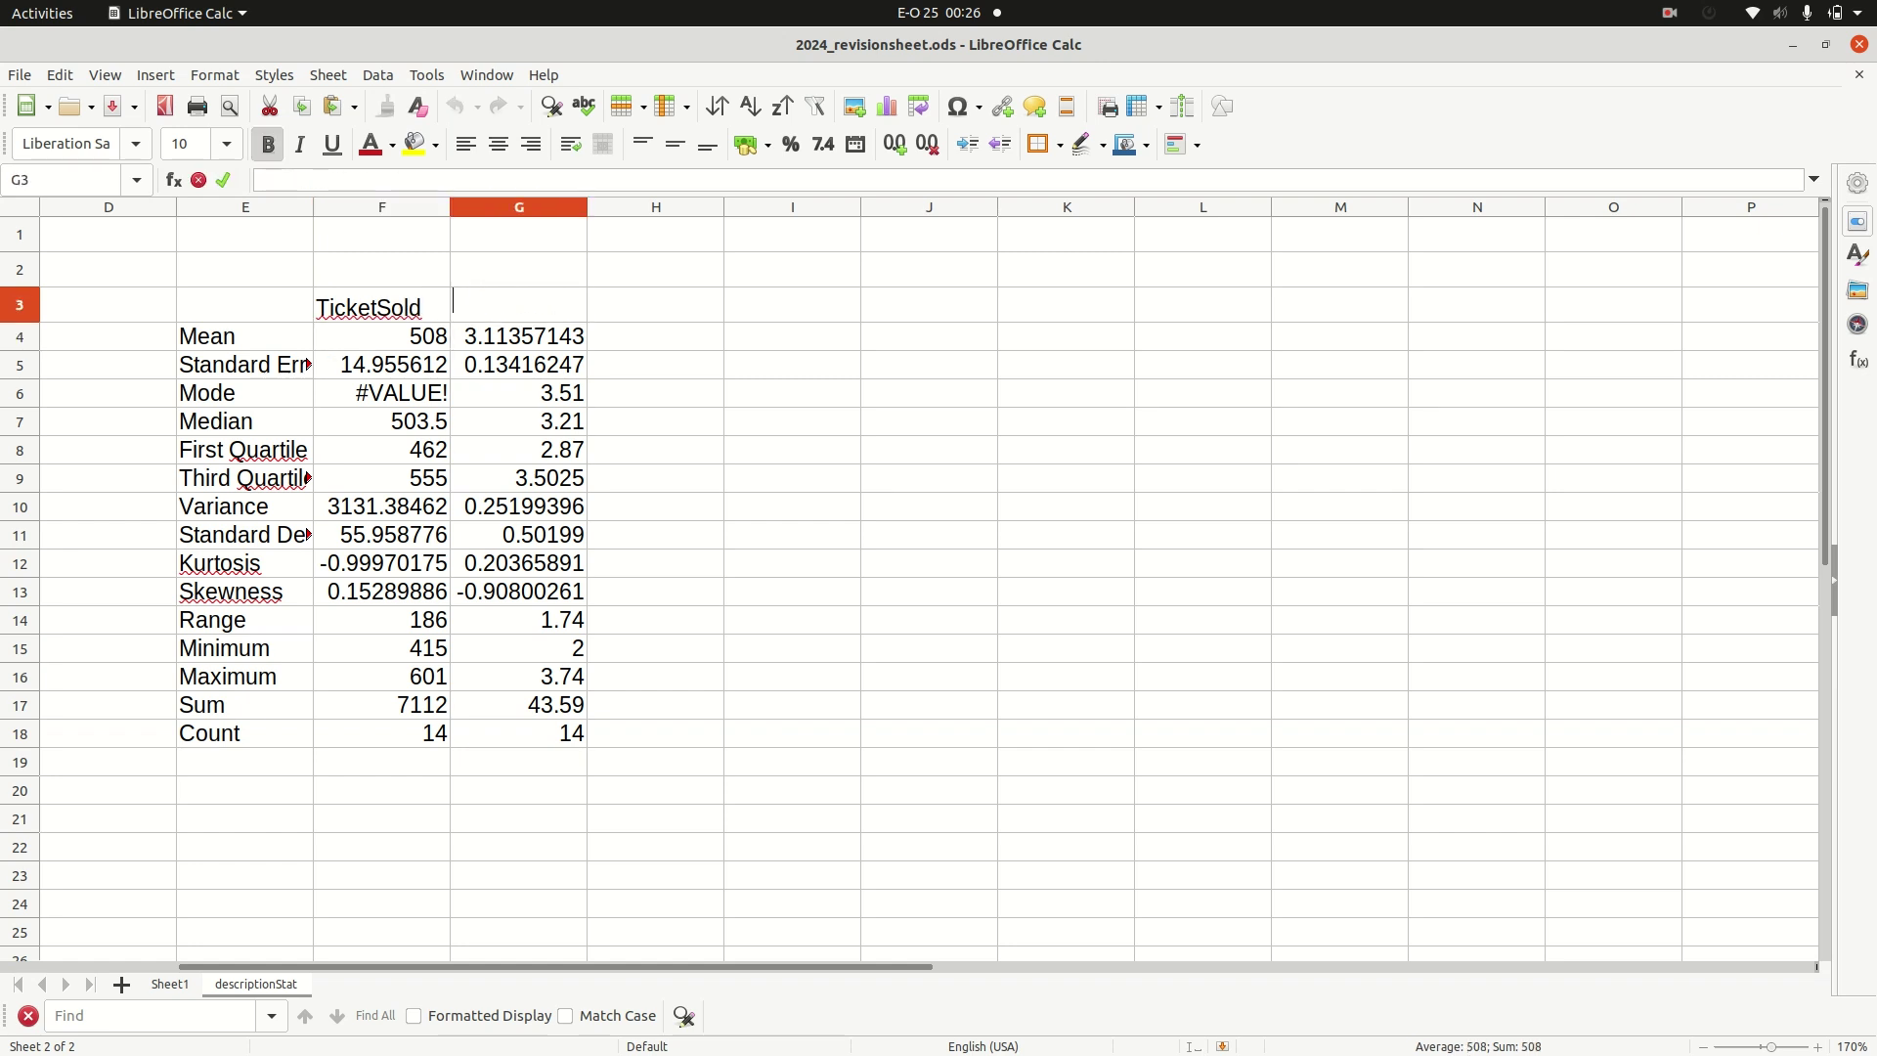
{"action": "type", "text": "Profi"}
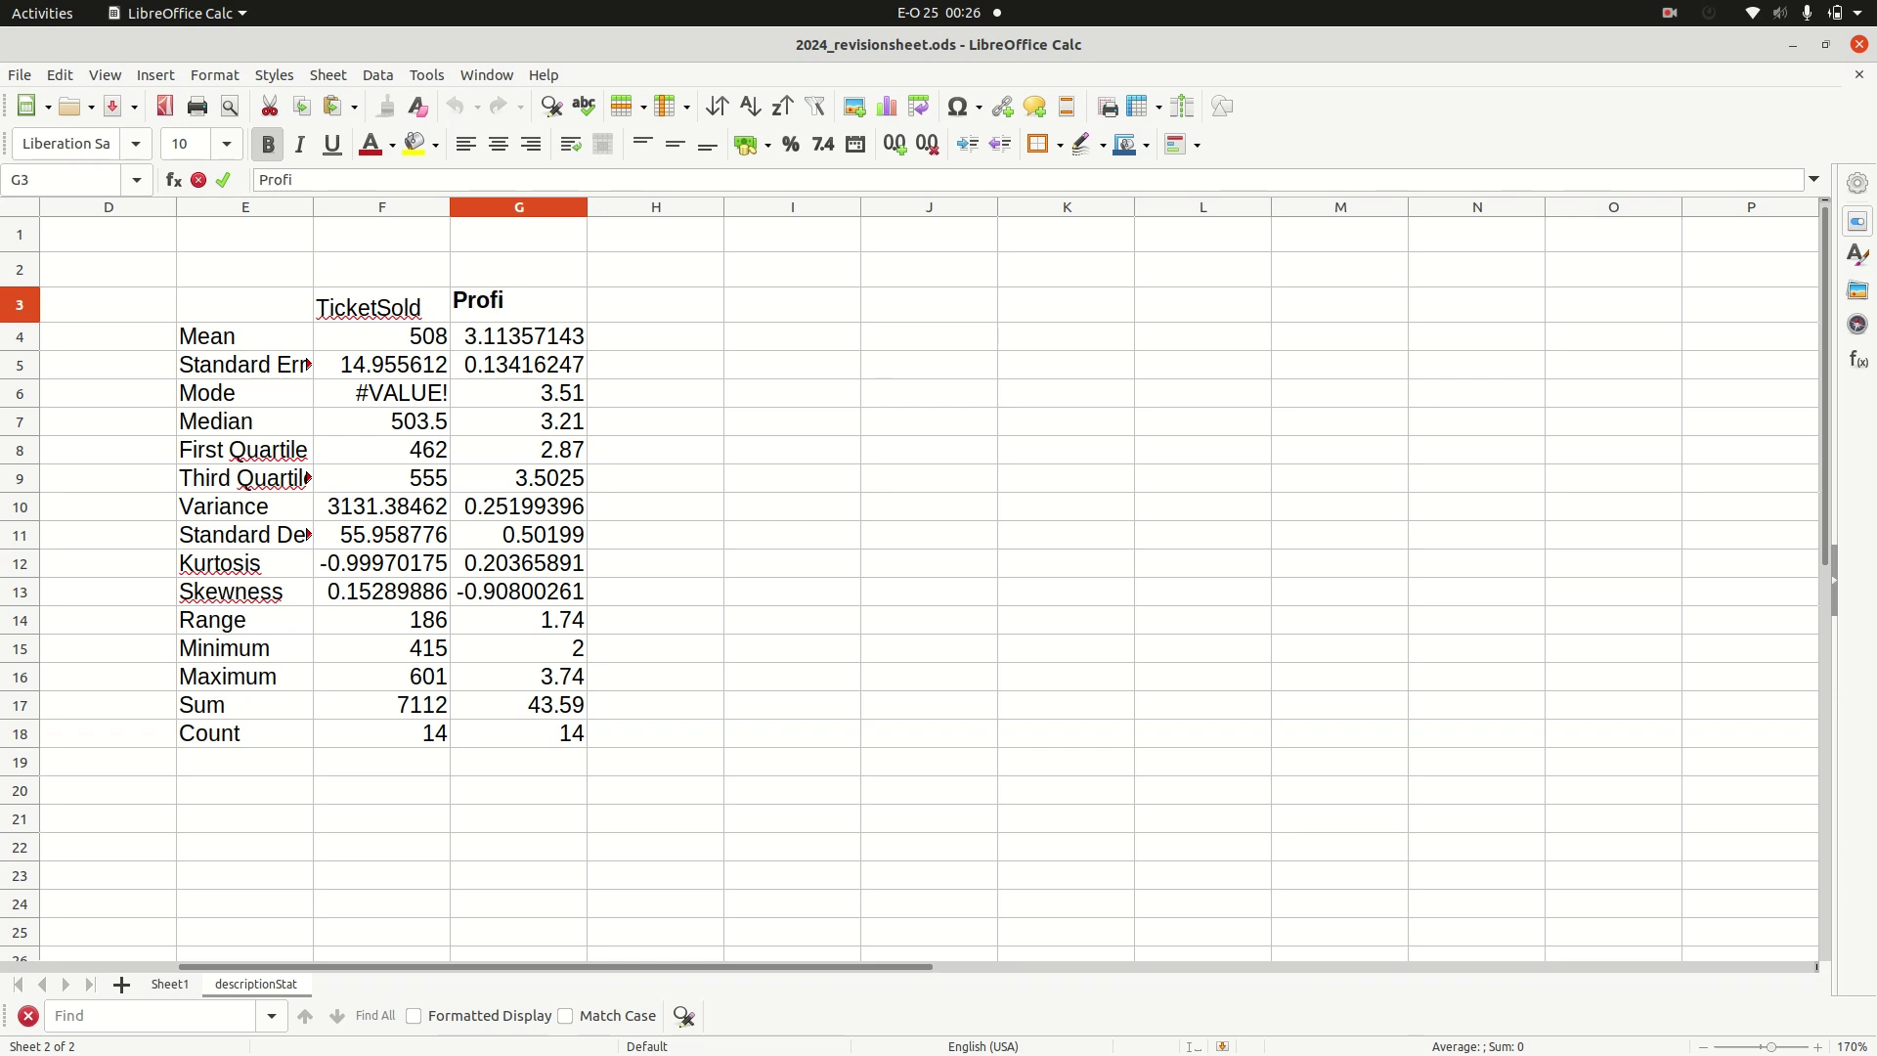
{"action": "type", "text": "t"}
{"action": "key", "text": "Return"}
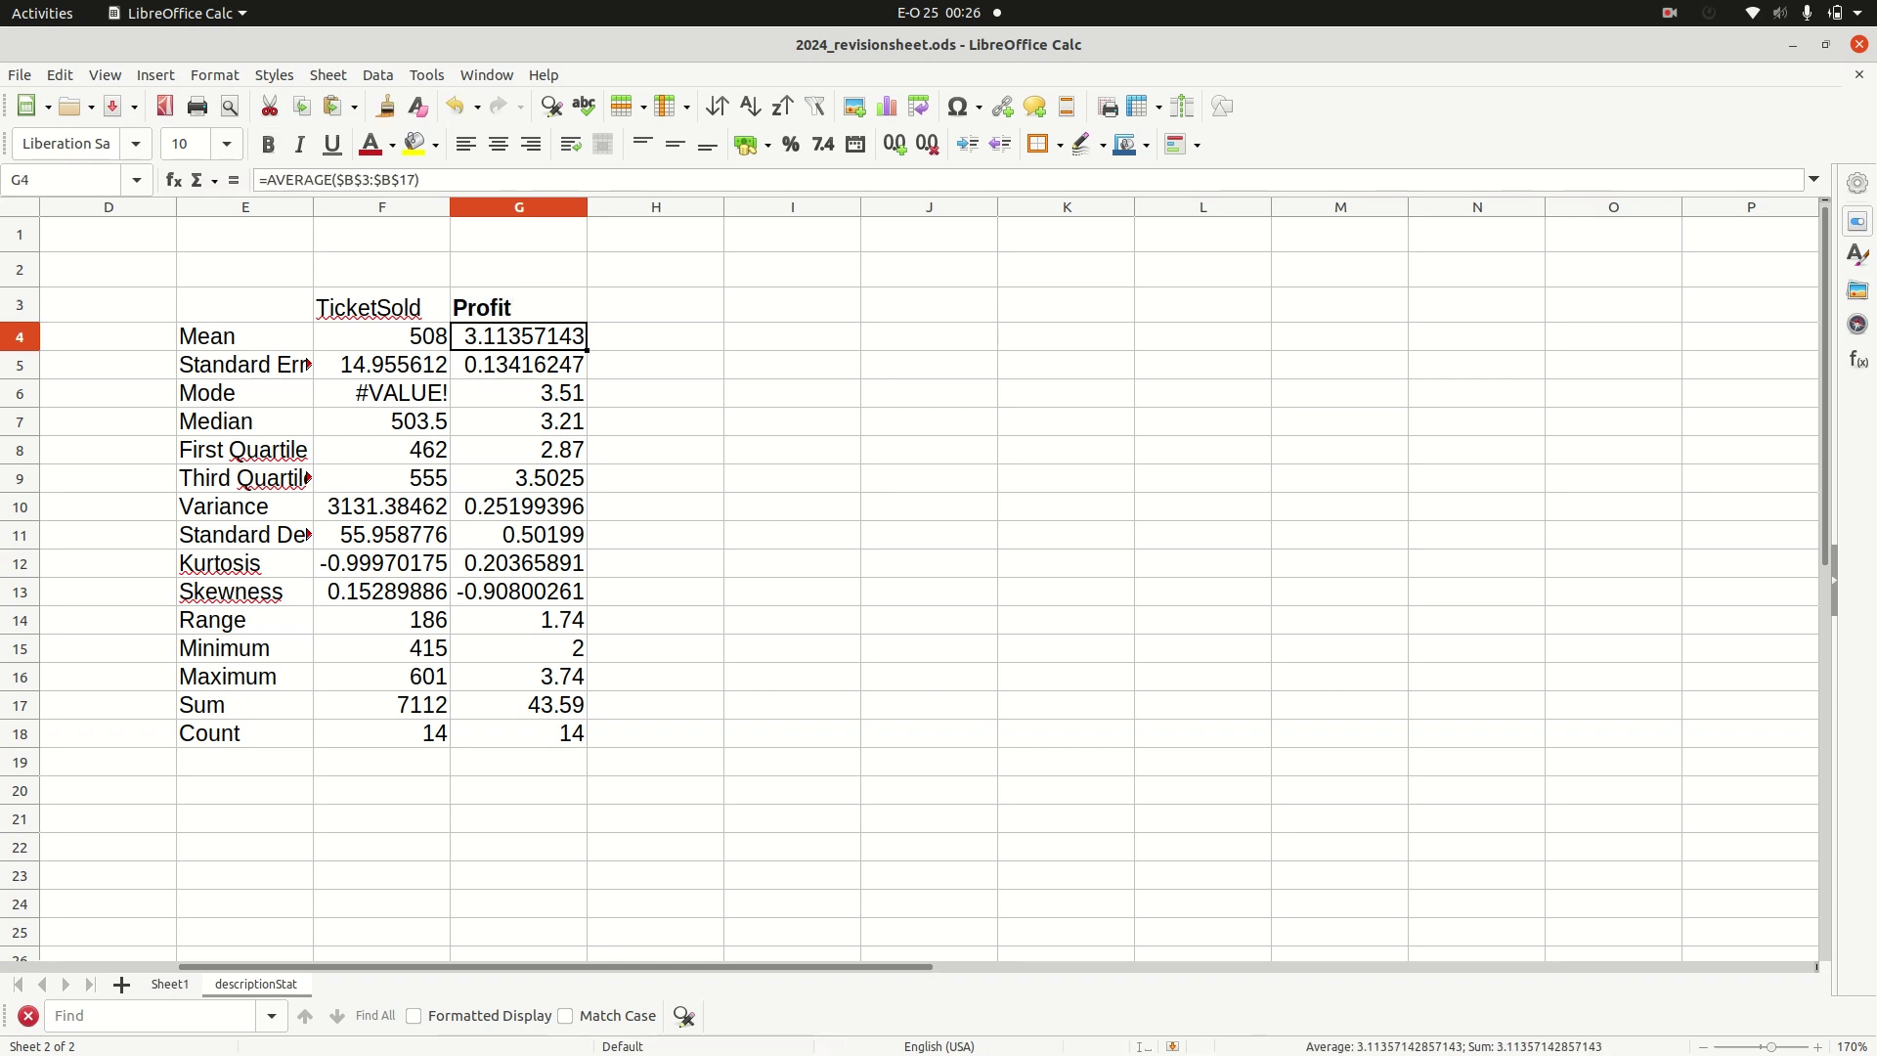
- Fill the Mean row E4:G4 and the Mode row E6:G6 with a yellow background
{"action": "key", "text": "shift+Left"}
{"action": "key", "text": "shift+Left"}
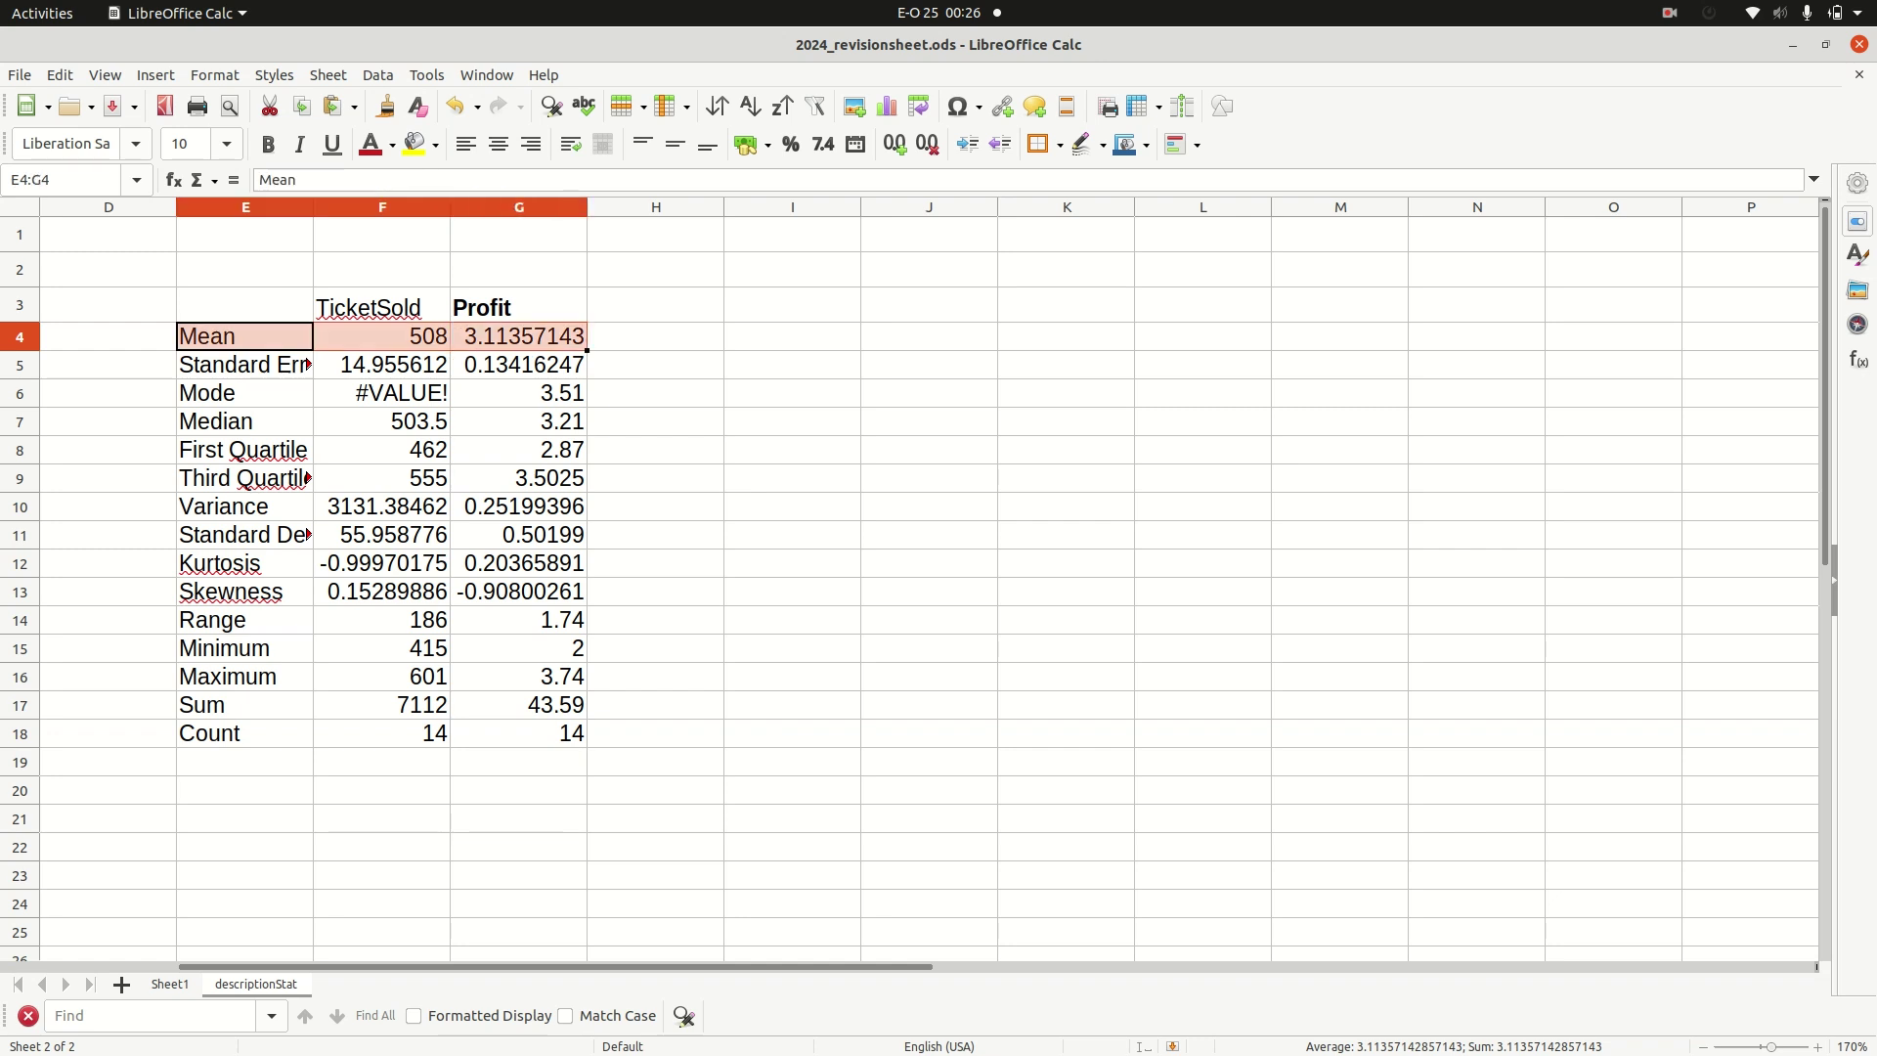
{"action": "left_click", "coordinate": [415, 144]}
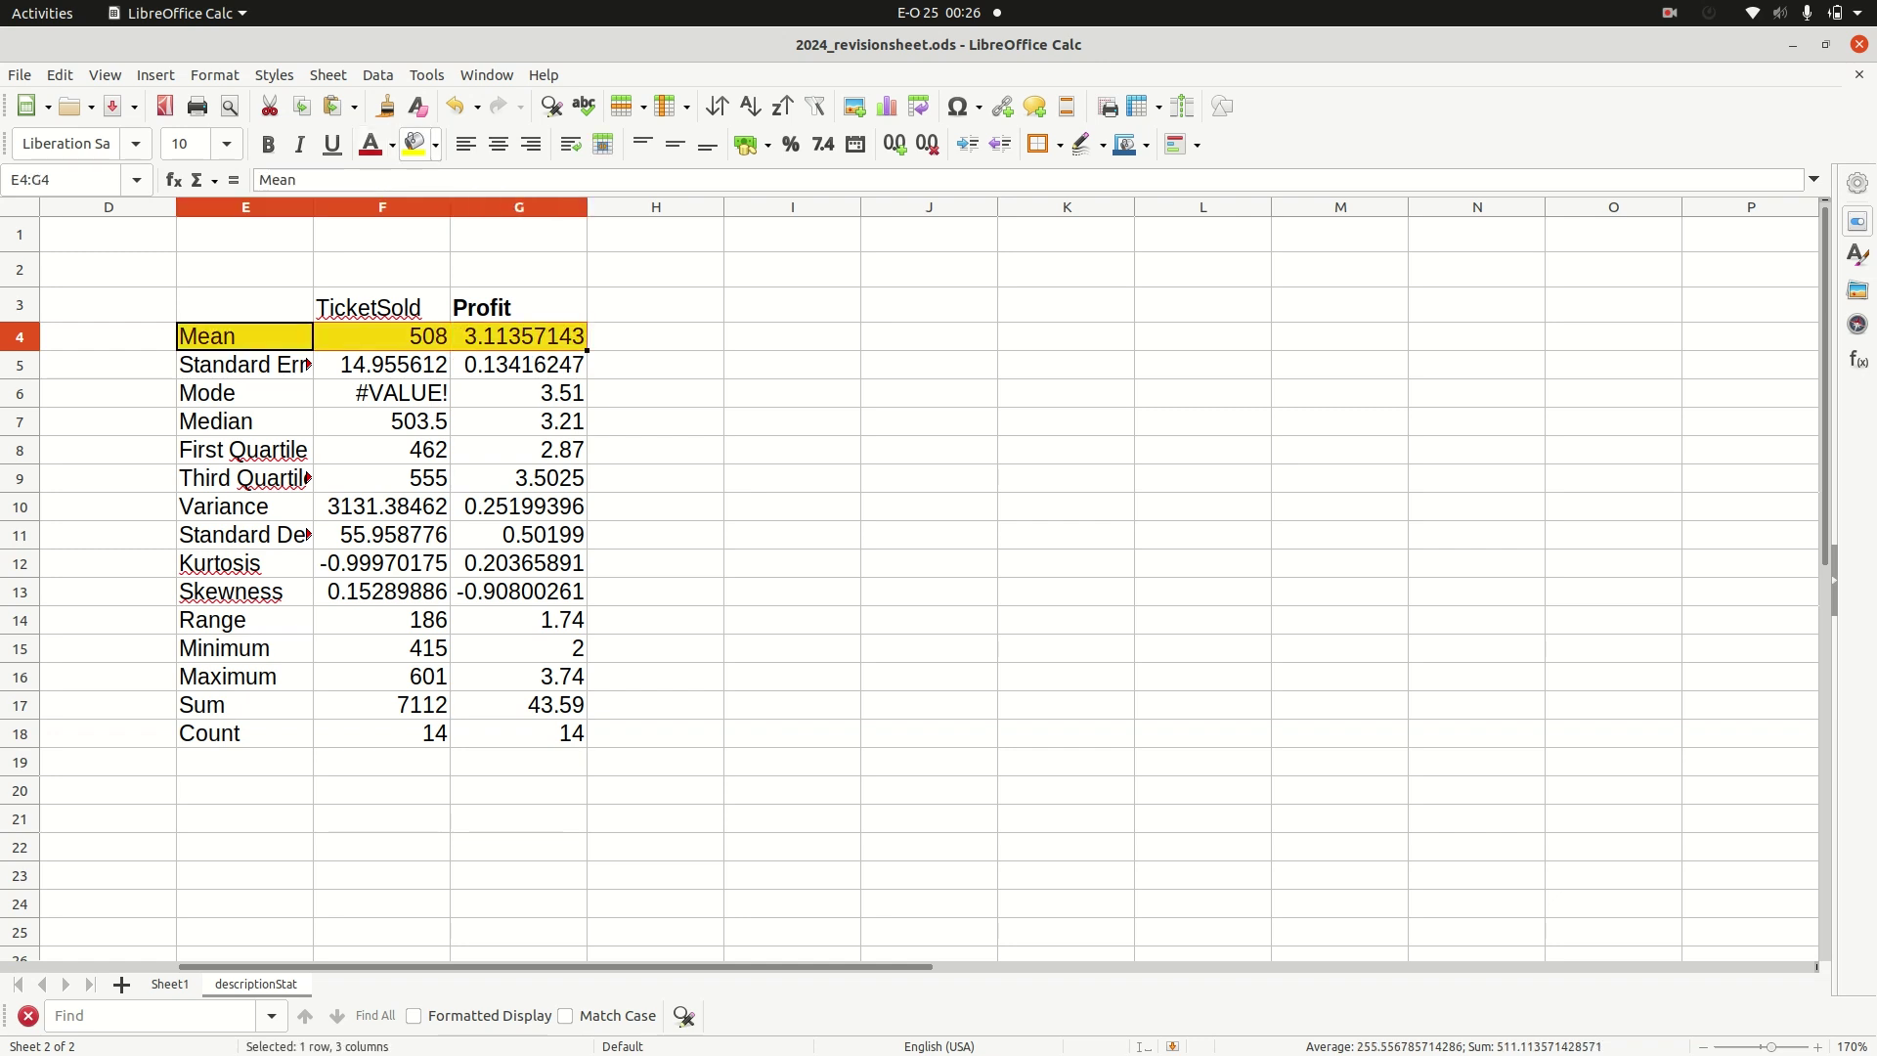
{"action": "key", "text": "Down"}
{"action": "key", "text": "Down"}
{"action": "key", "text": "shift+Right"}
{"action": "key", "text": "shift+Right"}
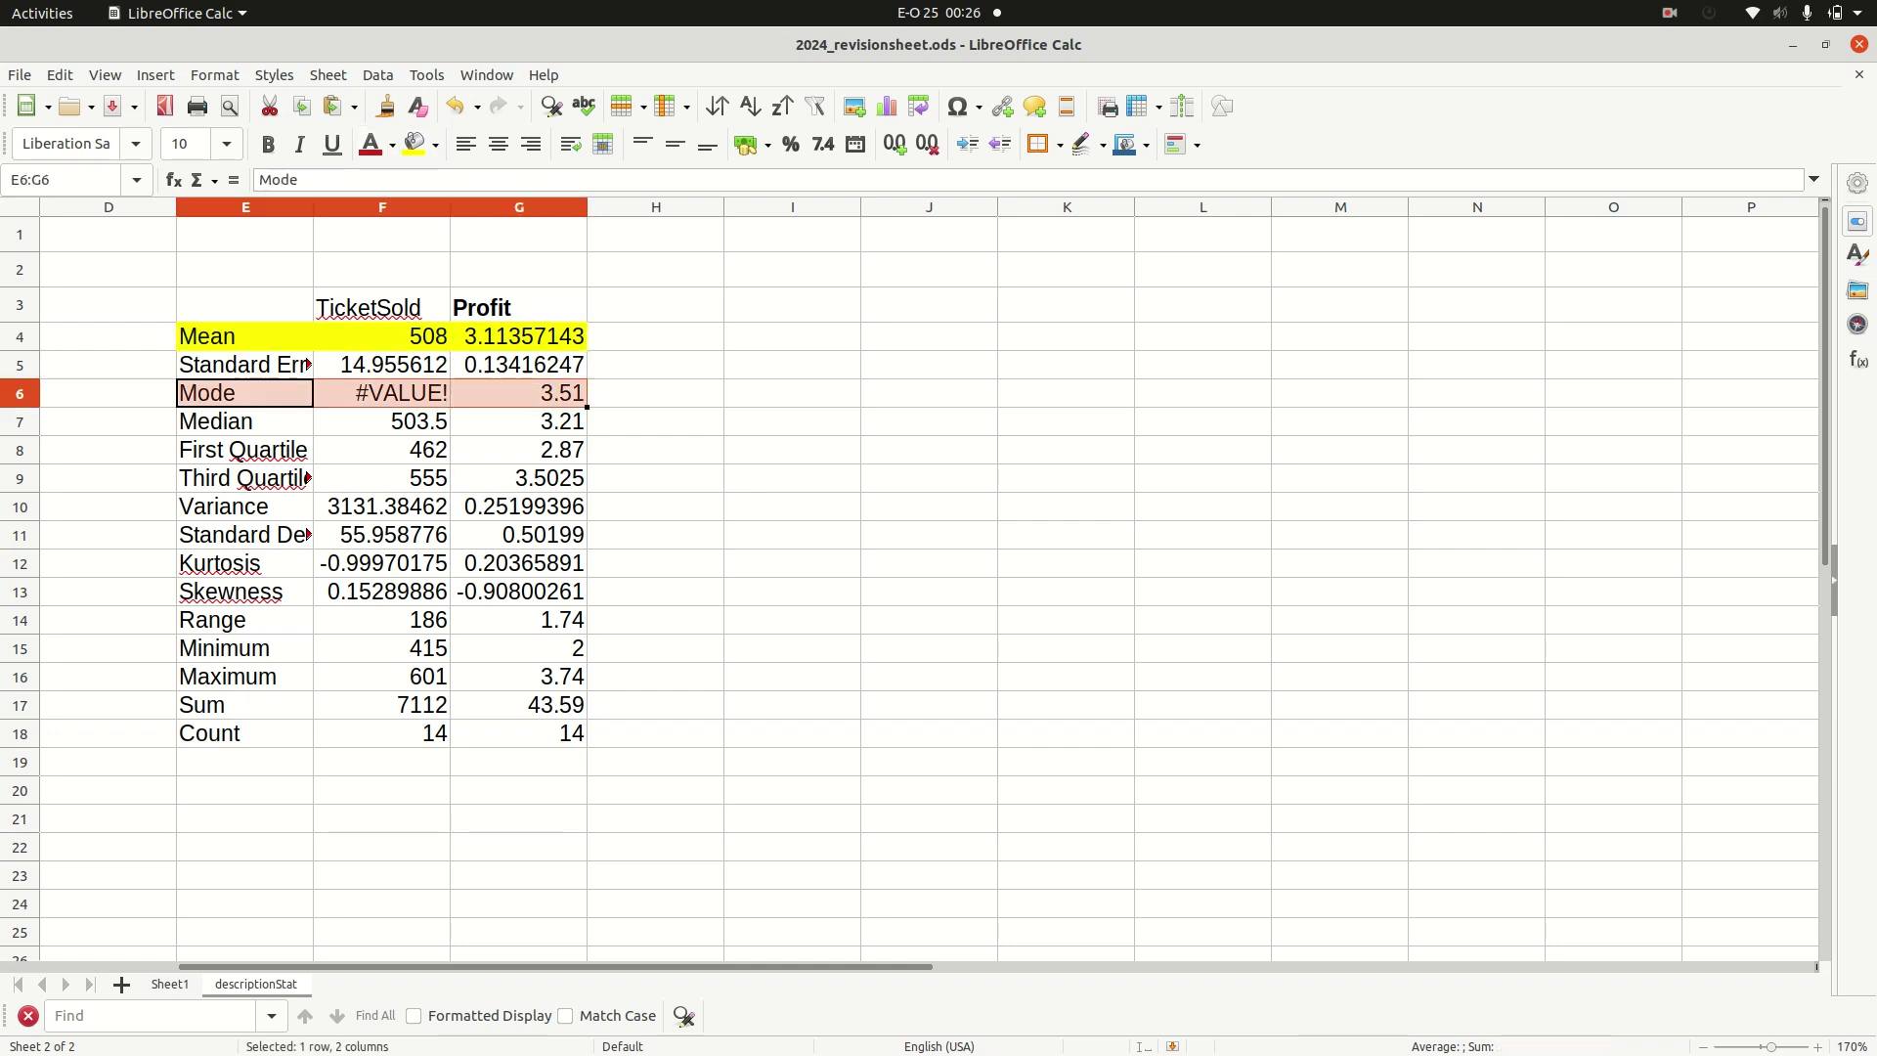
{"action": "left_click", "coordinate": [415, 144]}
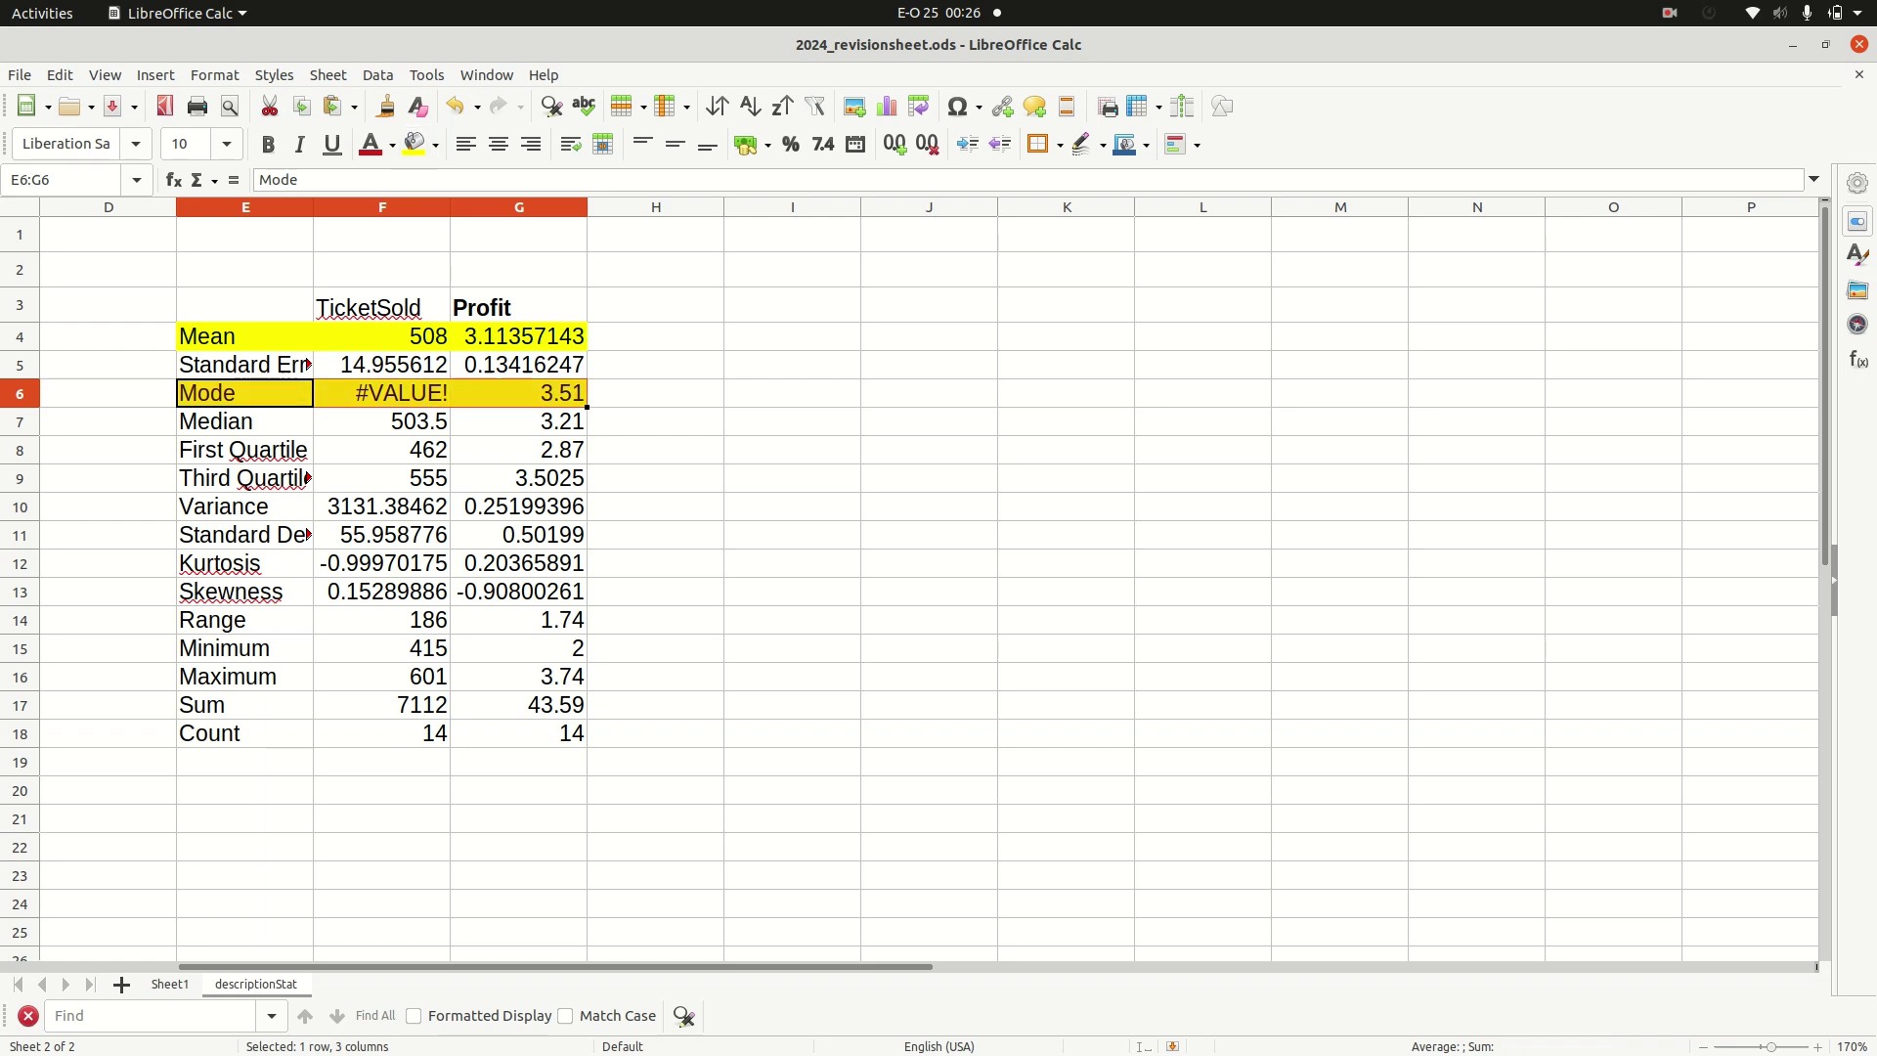
- Fill the Median row E7:G7 with a yellow background
{"action": "left_click_drag", "start_coordinate": [244, 421], "coordinate": [655, 421]}
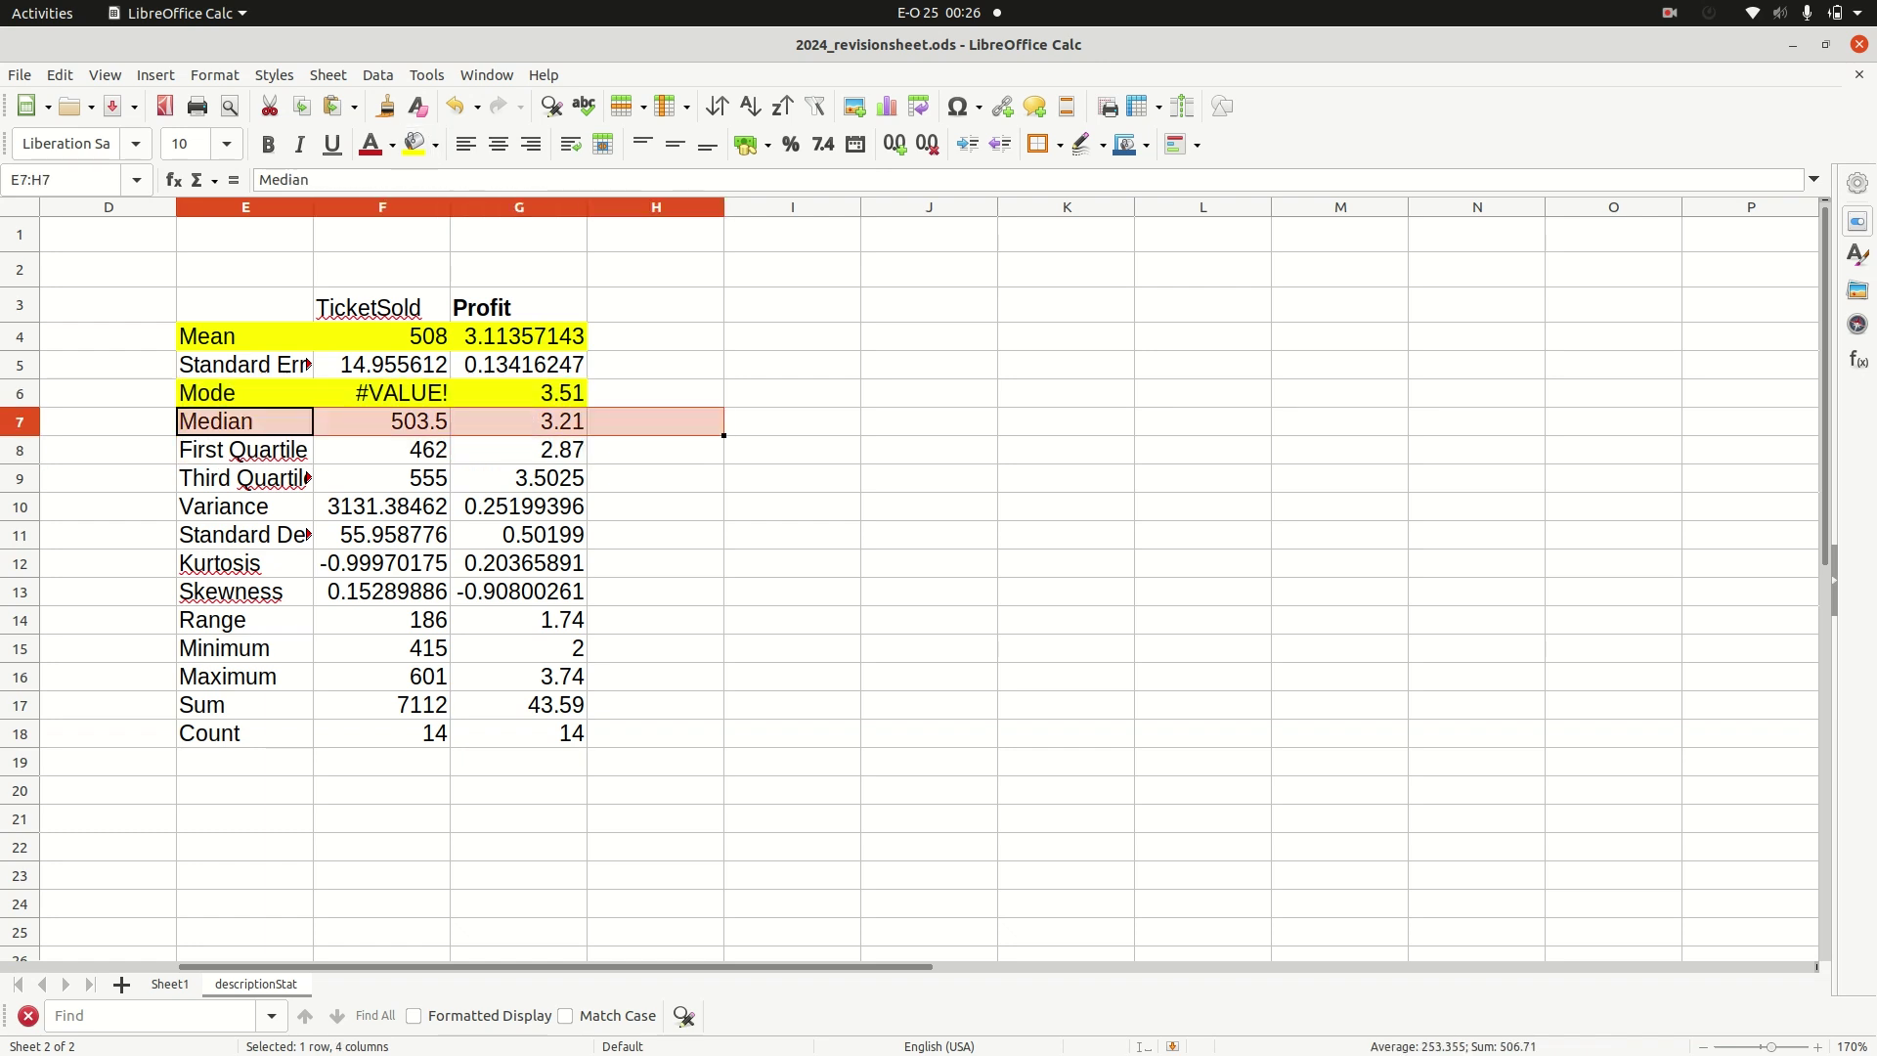
{"action": "left_click", "coordinate": [382, 478]}
{"action": "left_click_drag", "start_coordinate": [244, 421], "coordinate": [518, 421]}
{"action": "left_click", "coordinate": [414, 144]}
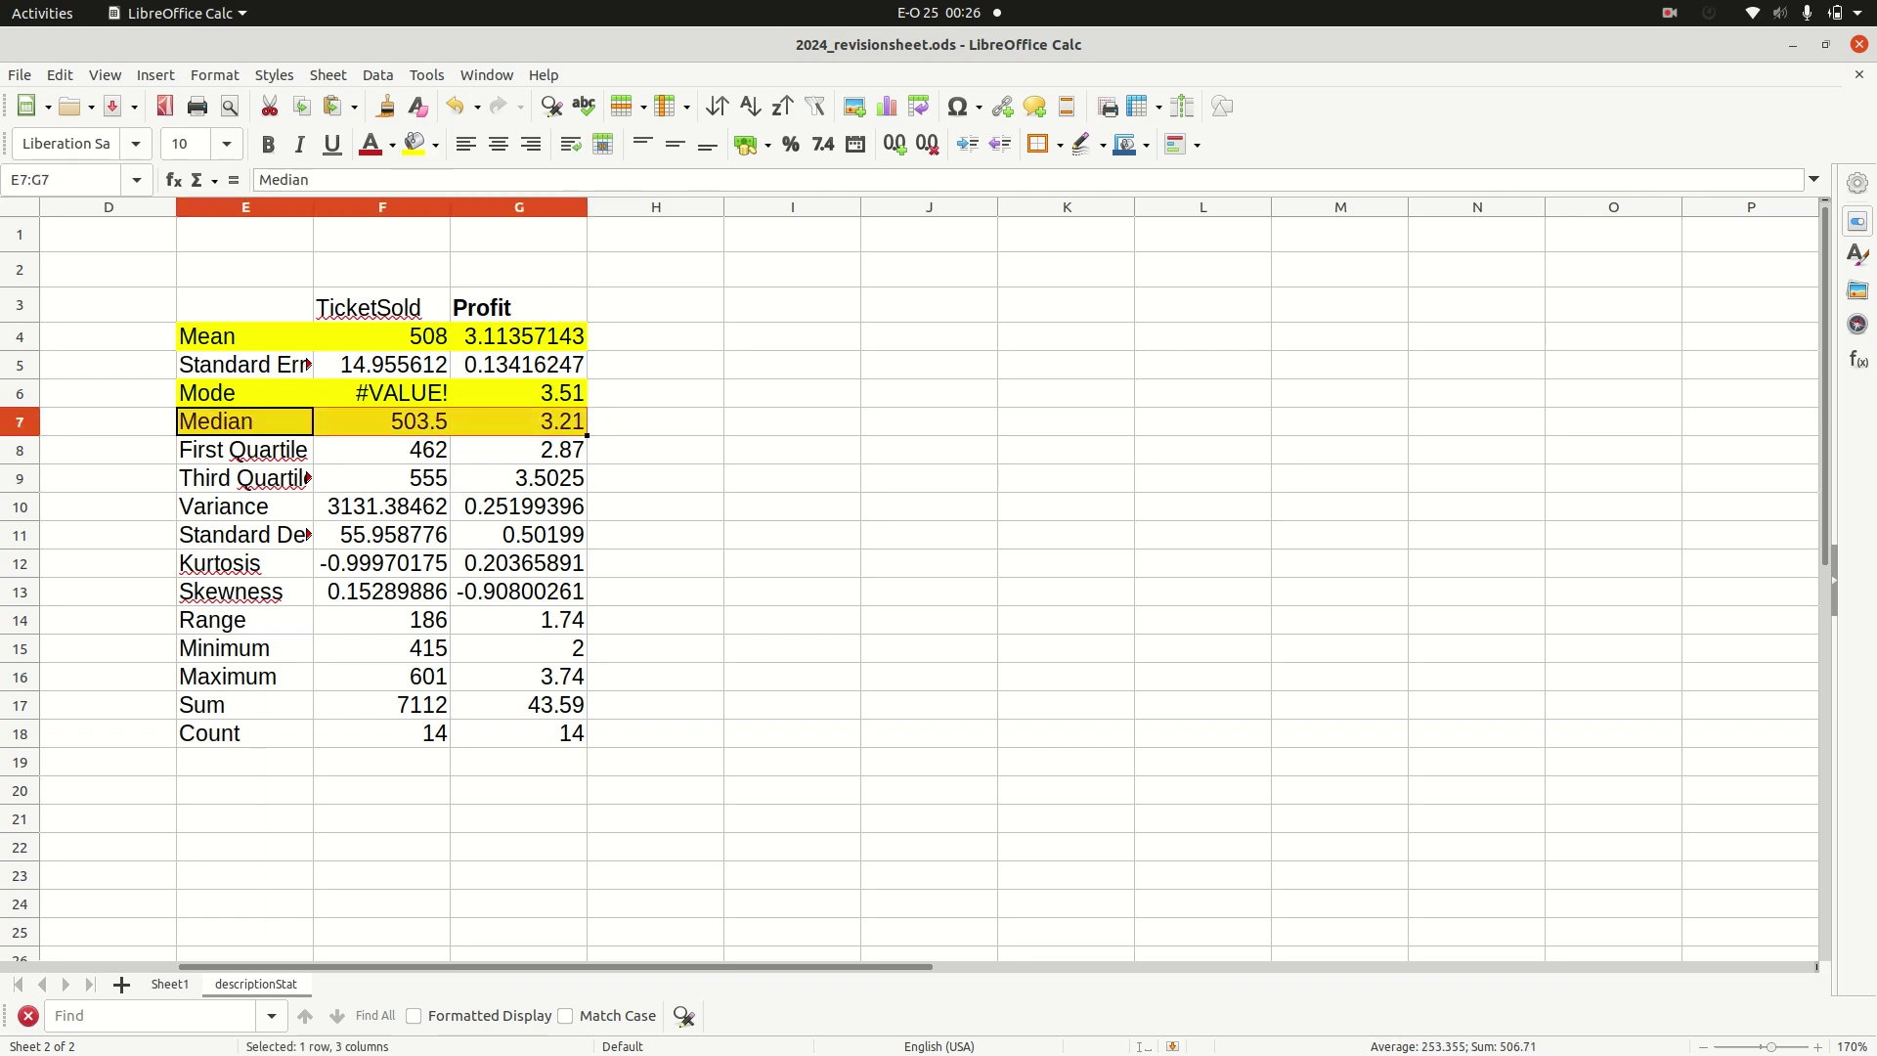
- Fill the Variance row E10:G10 with a yellow background
{"action": "key", "text": "Down"}
{"action": "key", "text": "Down"}
{"action": "key", "text": "Down"}
{"action": "key", "text": "shift+Right"}
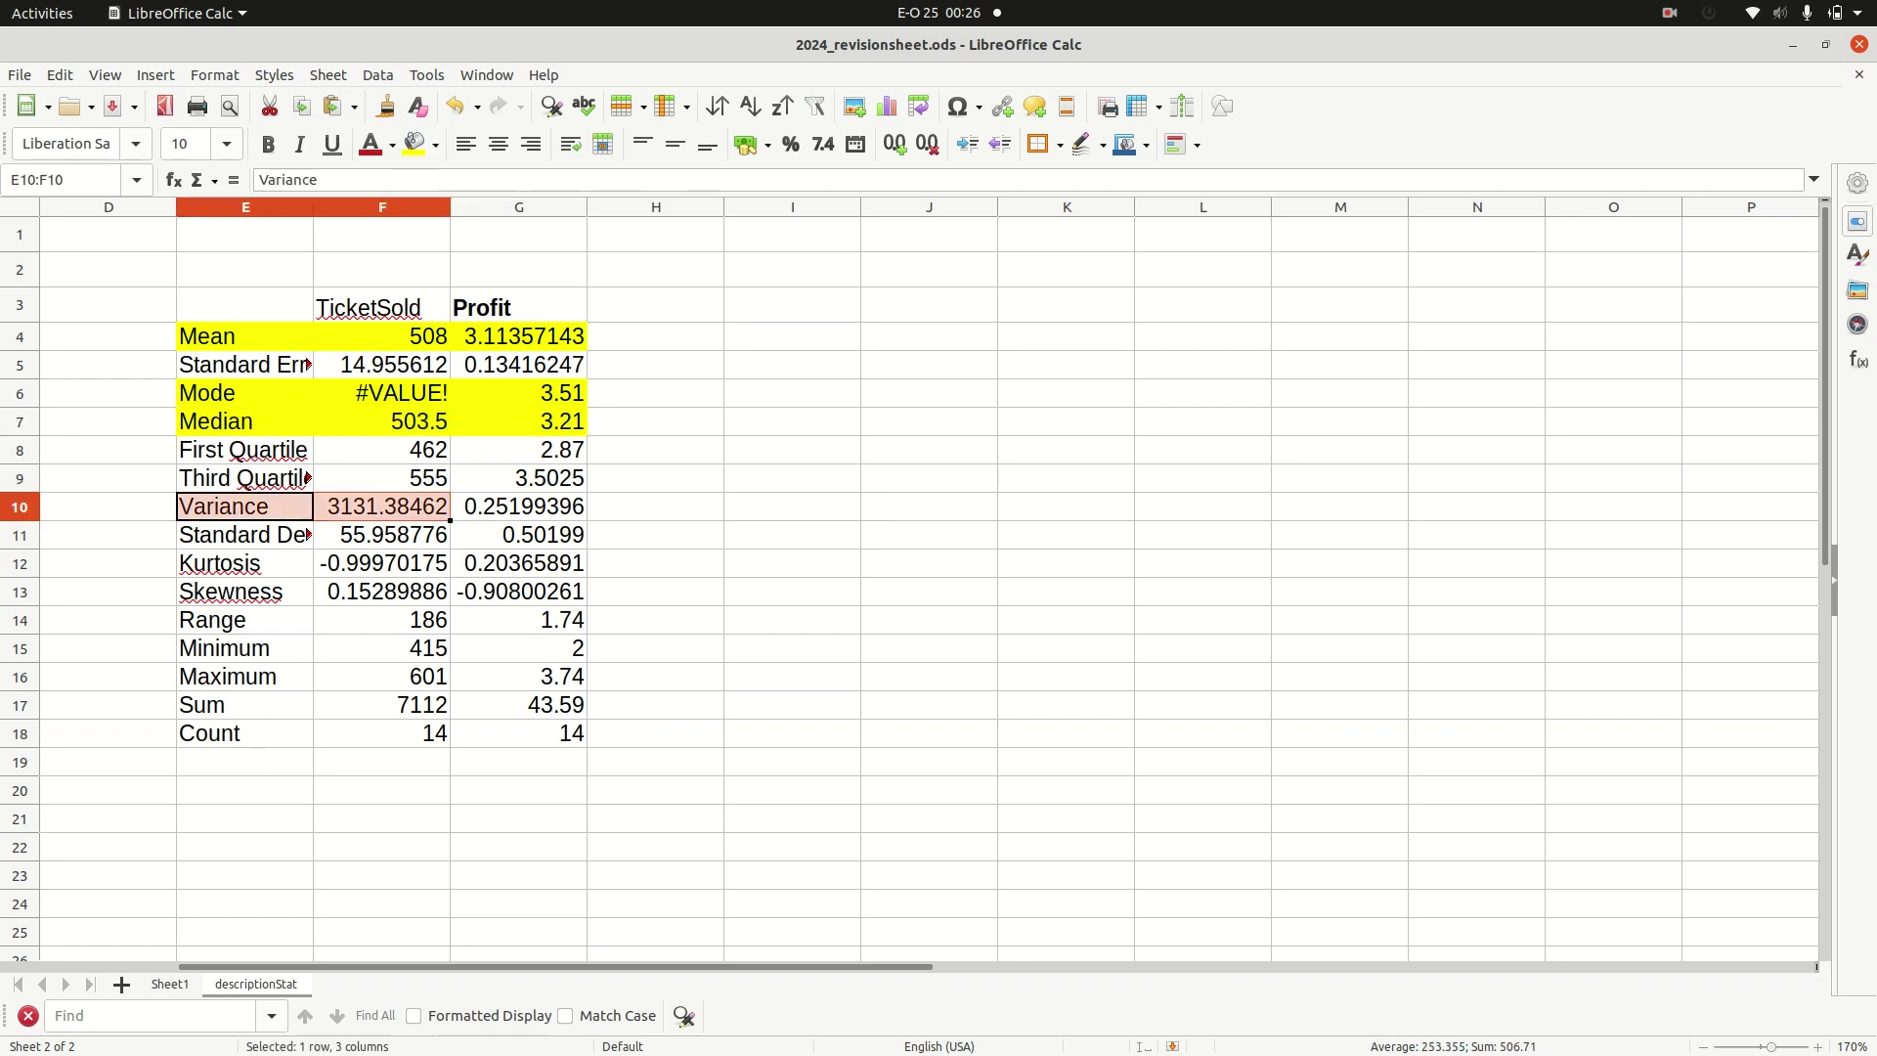
{"action": "key", "text": "shift+Right"}
{"action": "left_click", "coordinate": [415, 143]}
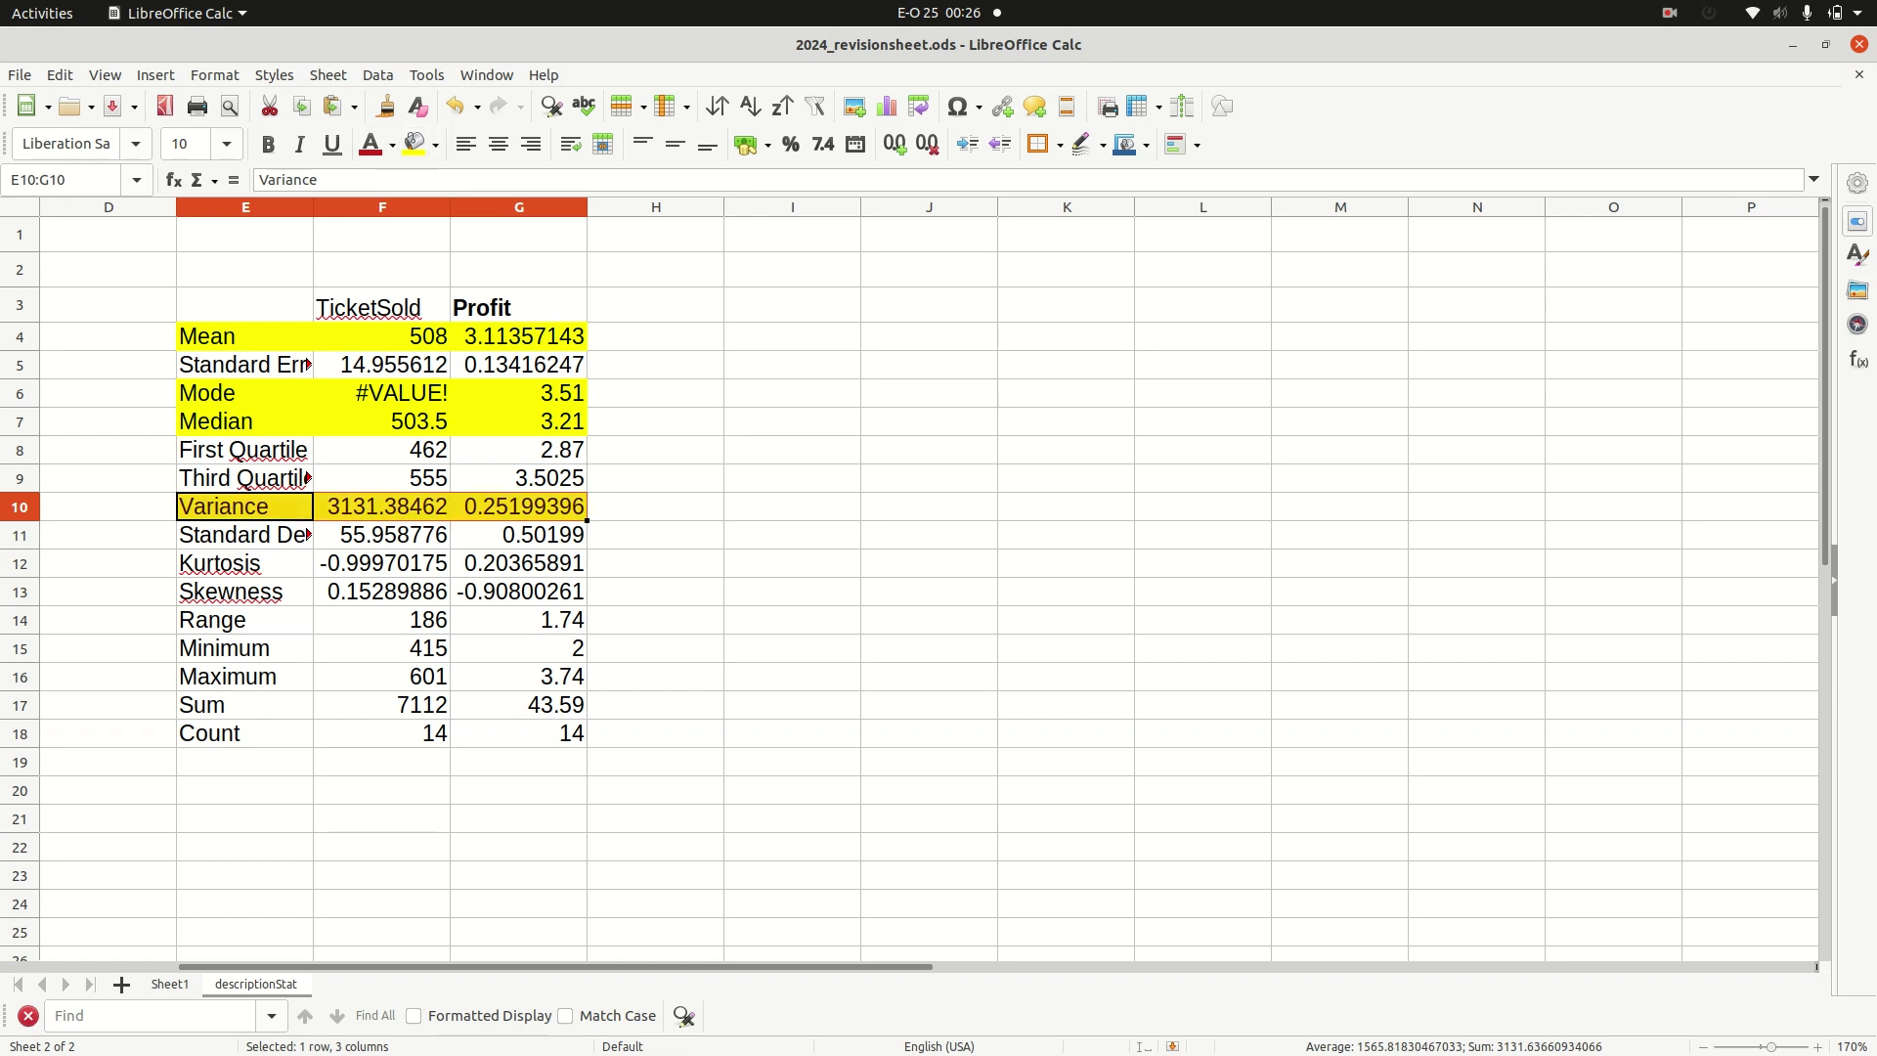
- Fill the Range row E14:G14 with a yellow background
{"action": "key", "text": "Down"}
{"action": "key", "text": "Down"}
{"action": "key", "text": "Down"}
{"action": "key", "text": "Down"}
{"action": "key", "text": "shift+Right"}
{"action": "key", "text": "shift+Right"}
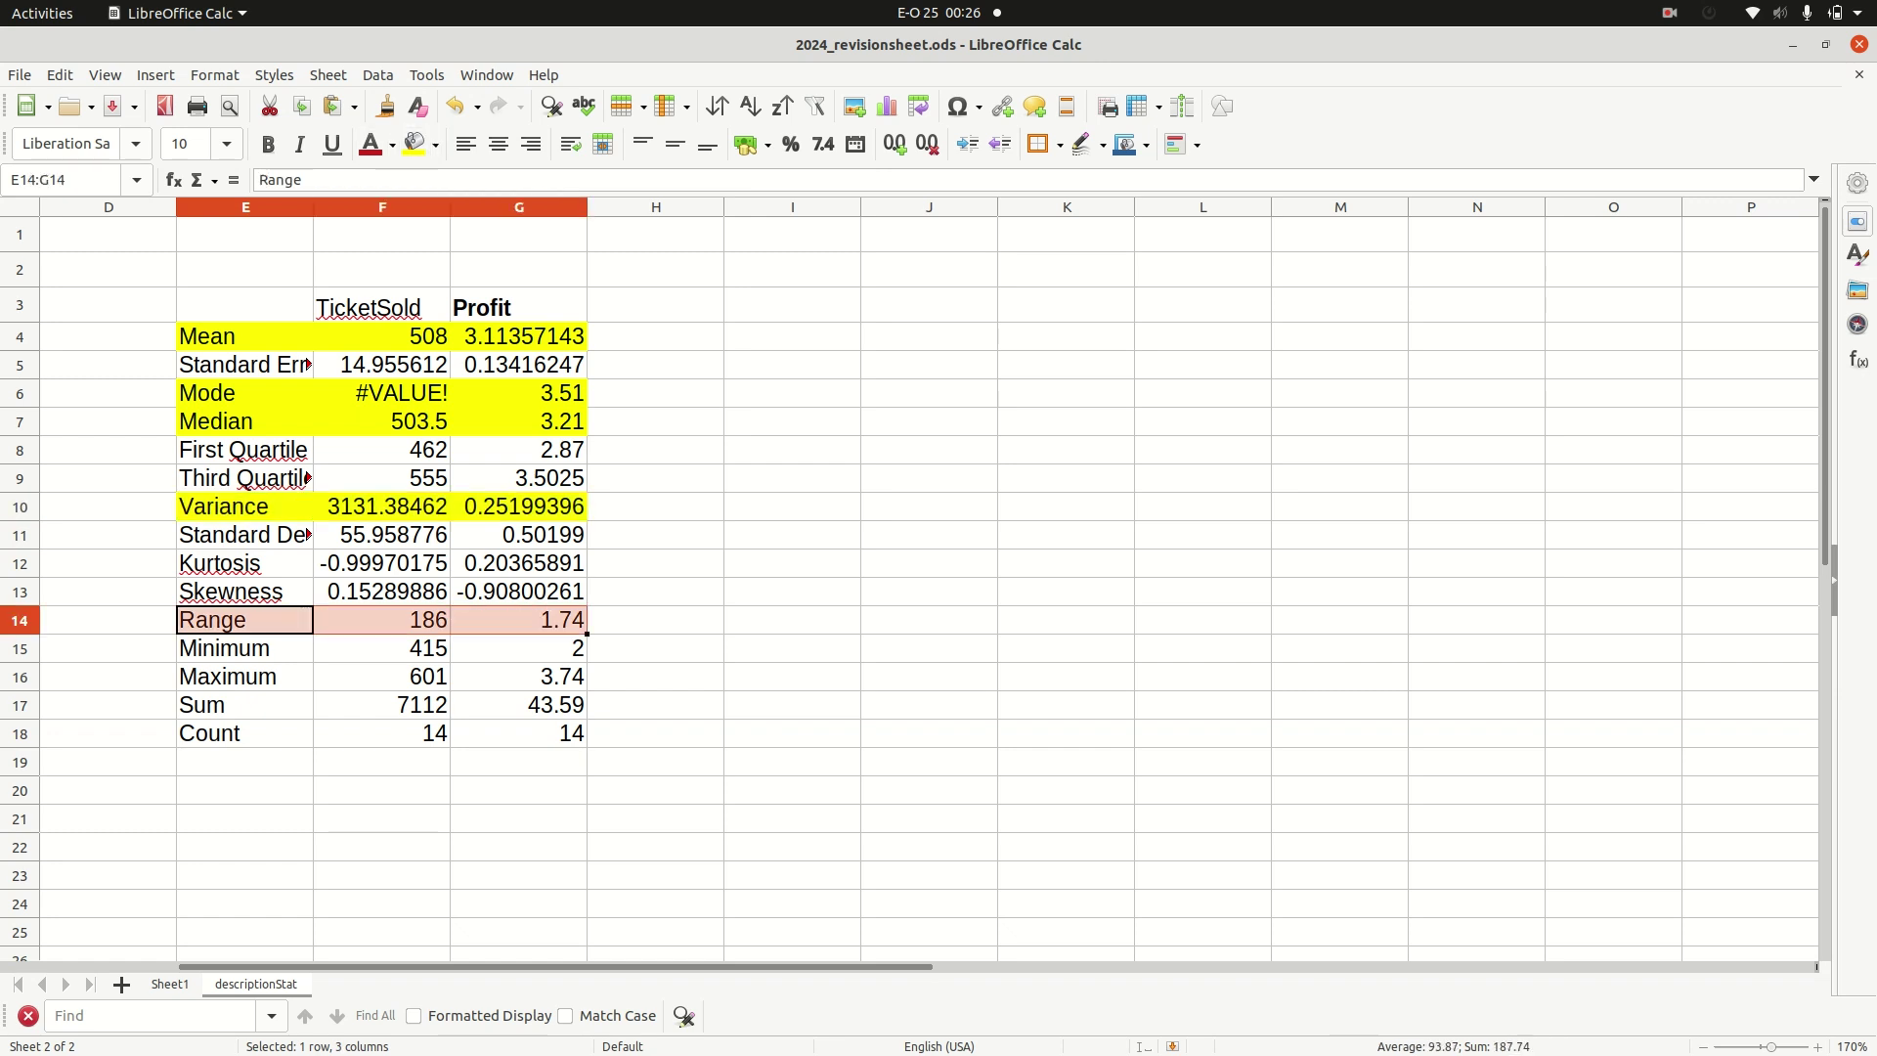
{"action": "left_click", "coordinate": [415, 144]}
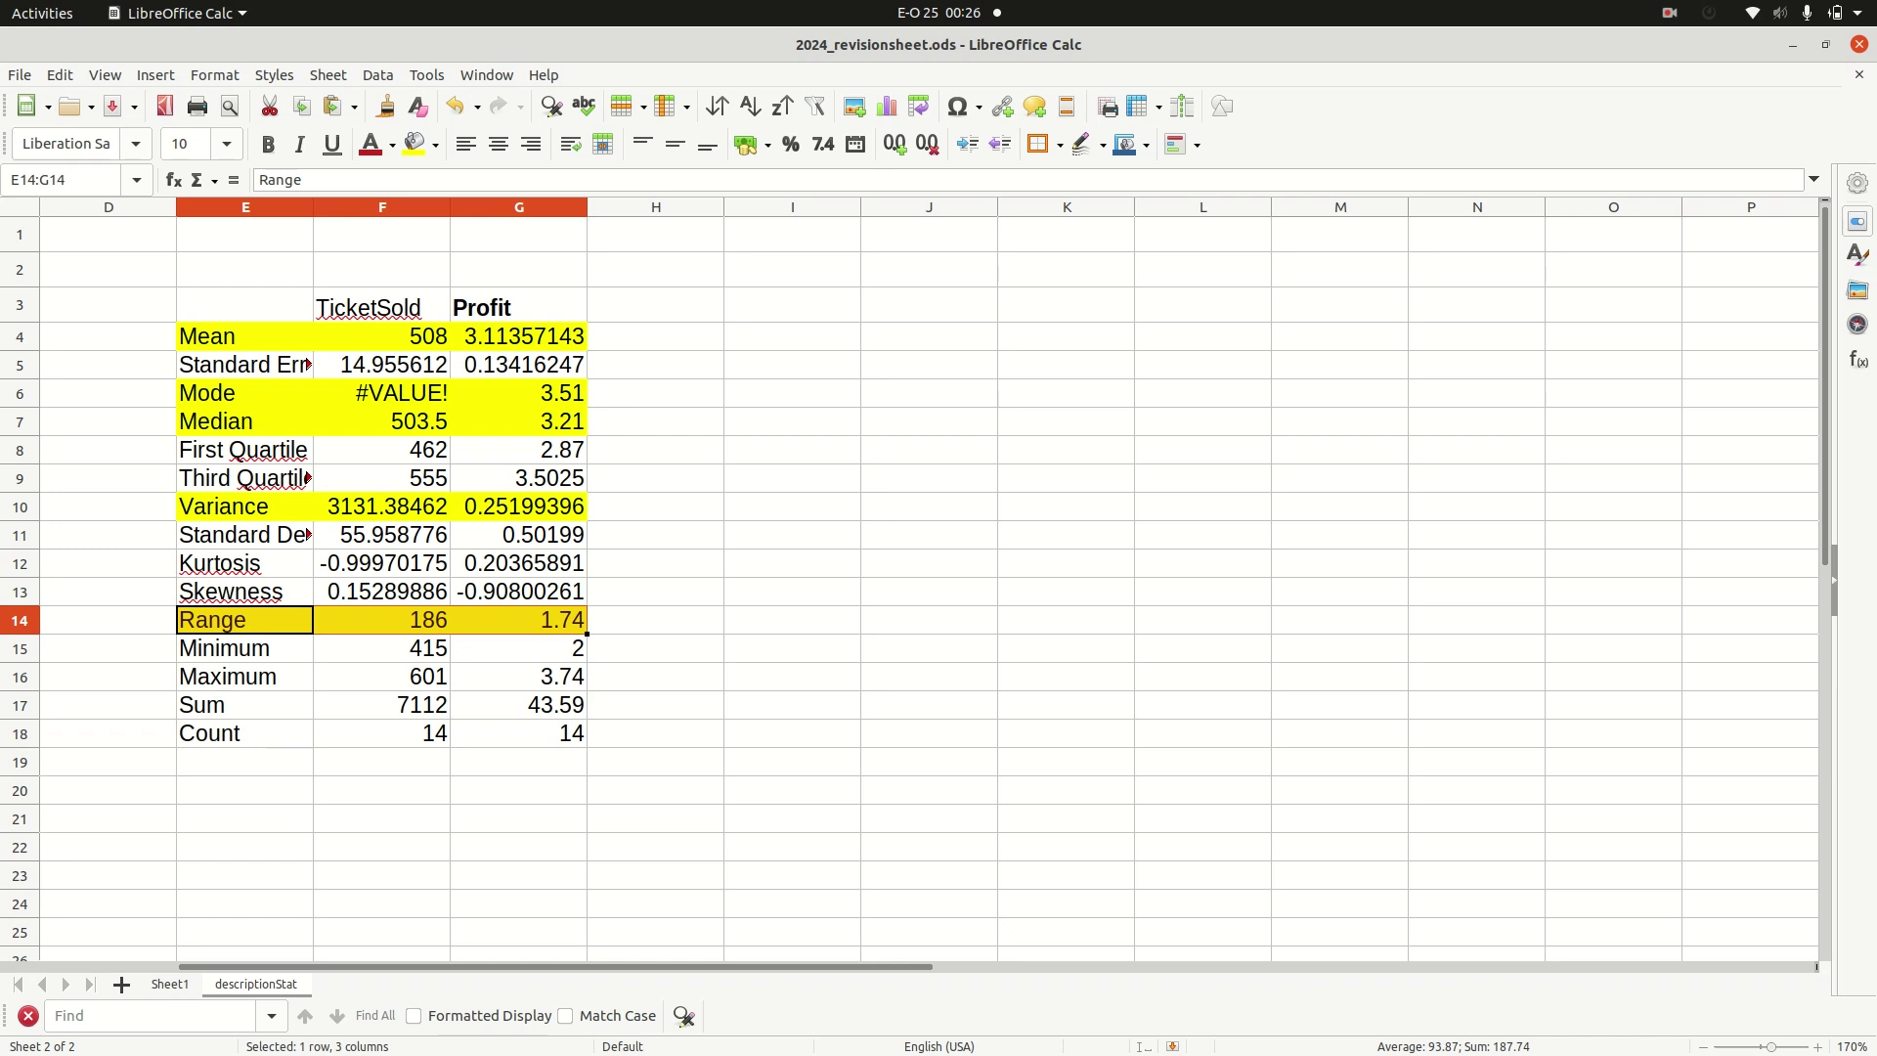
- Fill the Minimum and Maximum rows E15:G16 with a gray background
{"action": "key", "text": "Down"}
{"action": "key", "text": "shift+Down"}
{"action": "key", "text": "shift+Right"}
{"action": "key", "text": "shift+Right"}
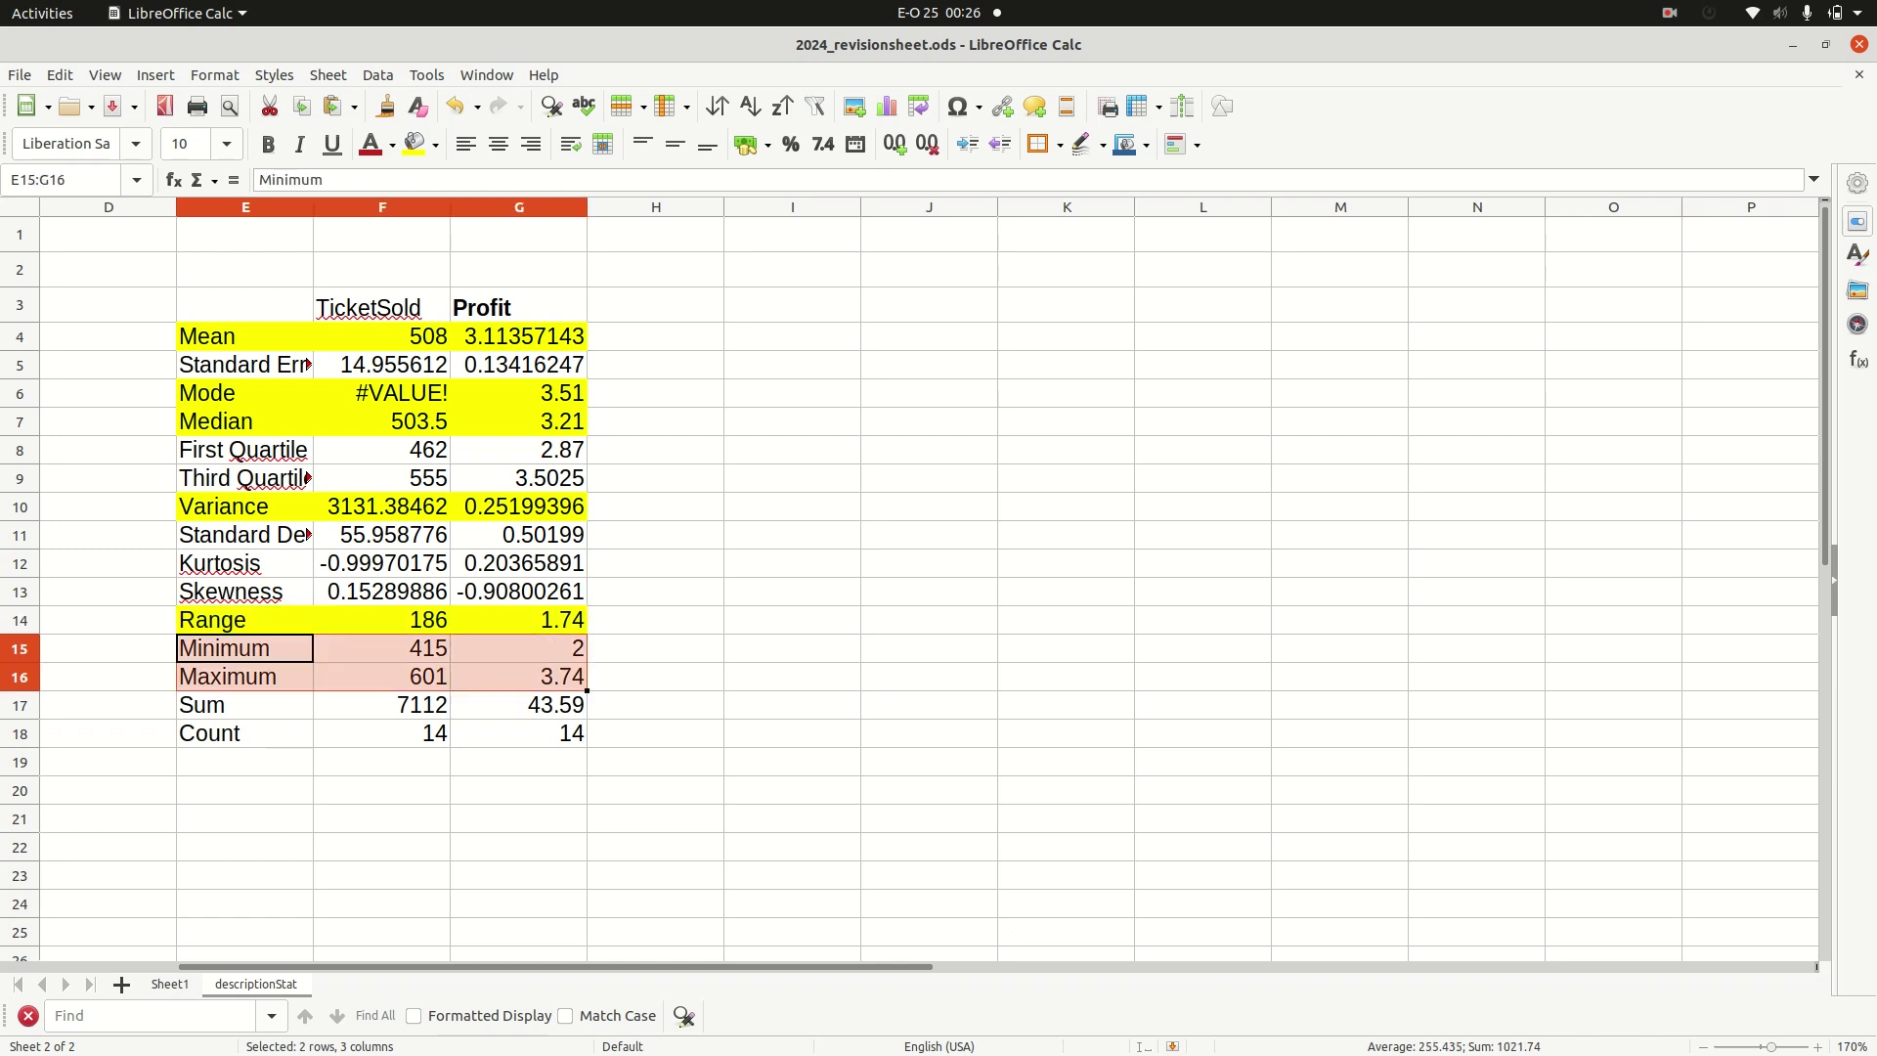
{"action": "left_click", "coordinate": [435, 144]}
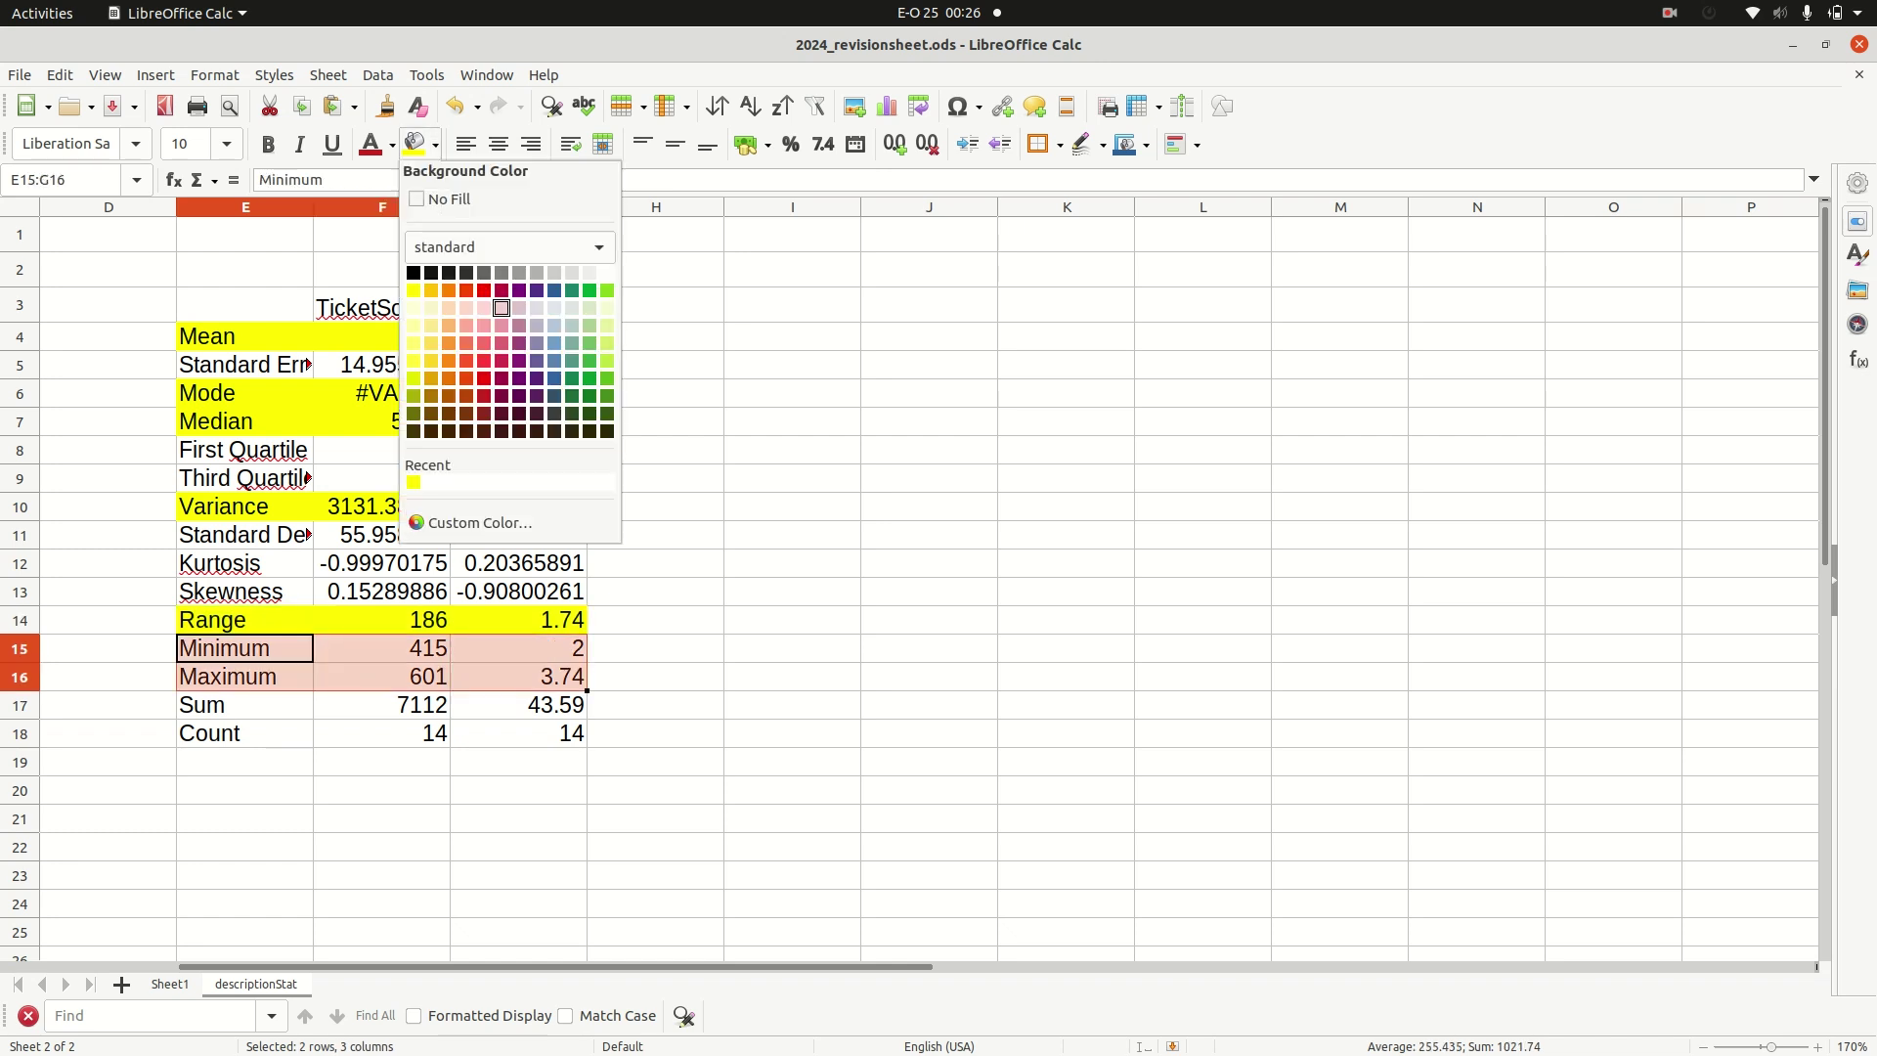
{"action": "left_click", "coordinate": [519, 273]}
- Fill the Sum and Count rows E17:G18 with a green background and deselect the range
{"action": "key", "text": "Down"}
{"action": "key", "text": "Down"}
{"action": "key", "text": "shift+Right"}
{"action": "key", "text": "shift+Right"}
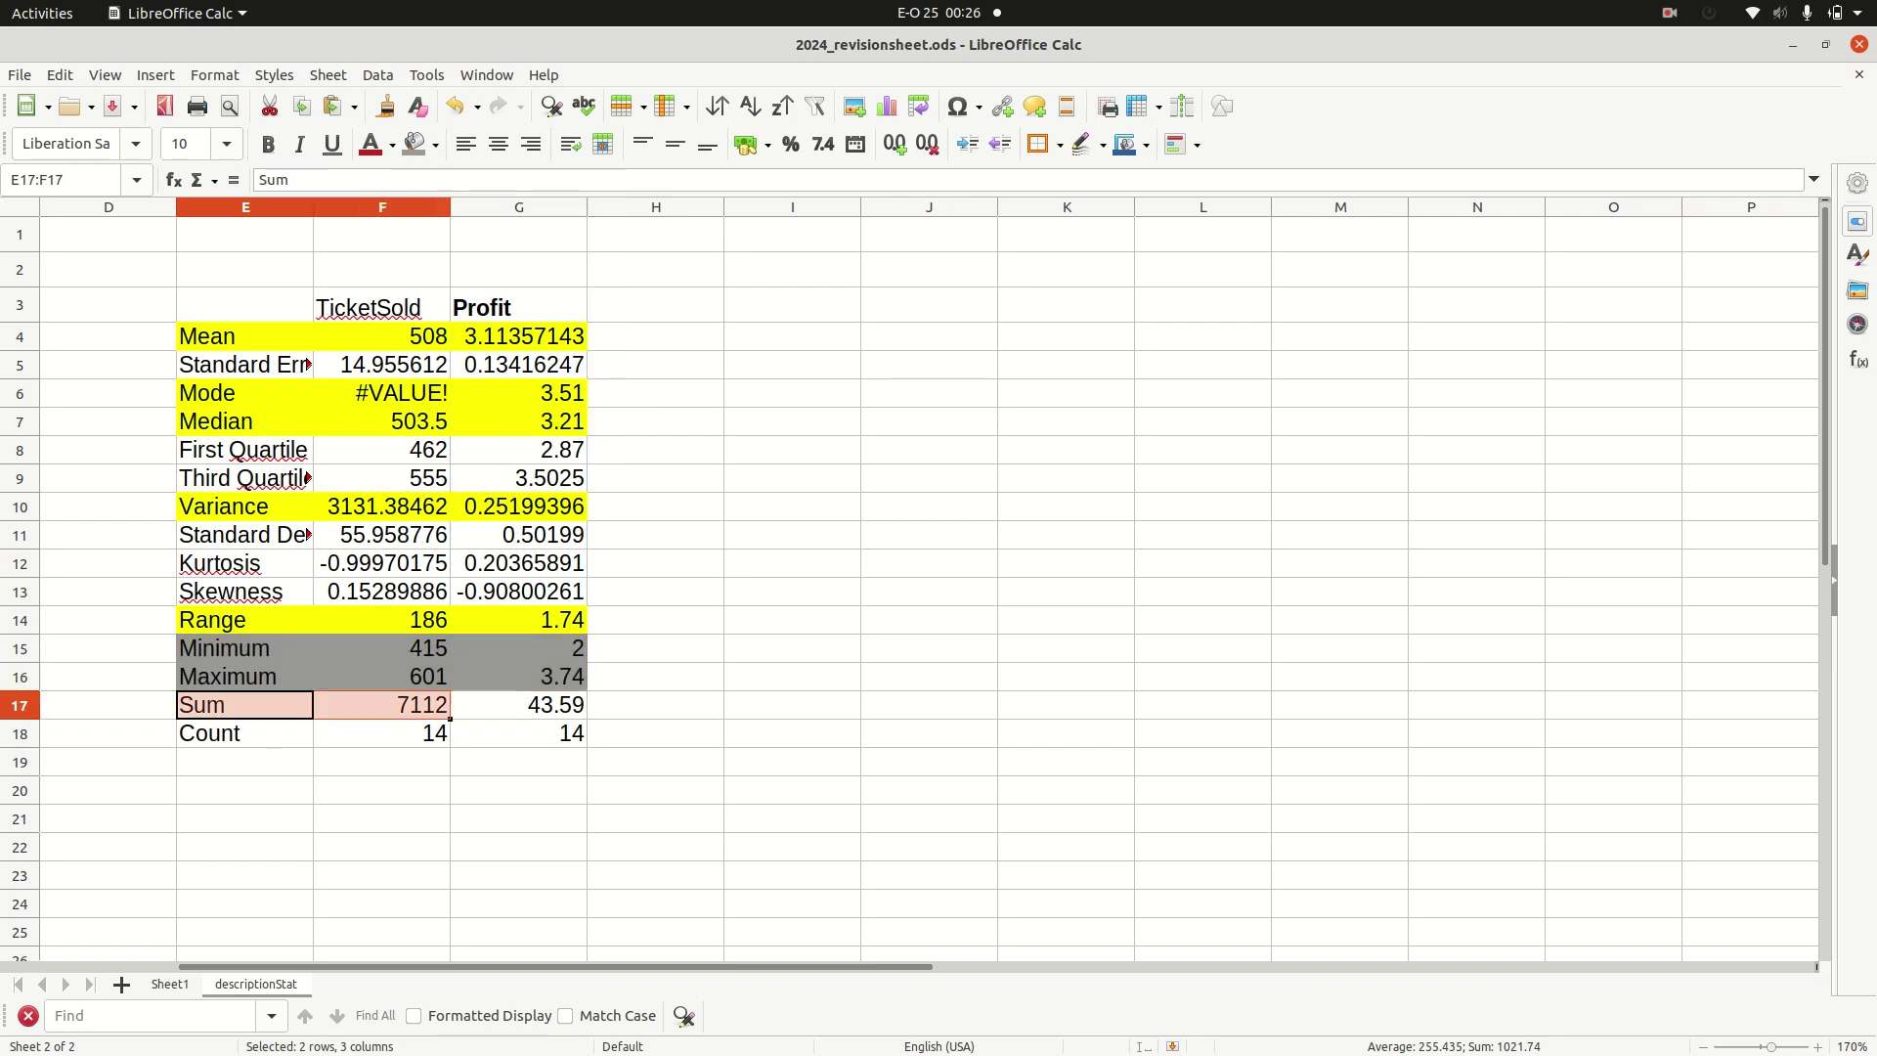
{"action": "key", "text": "shift+Down"}
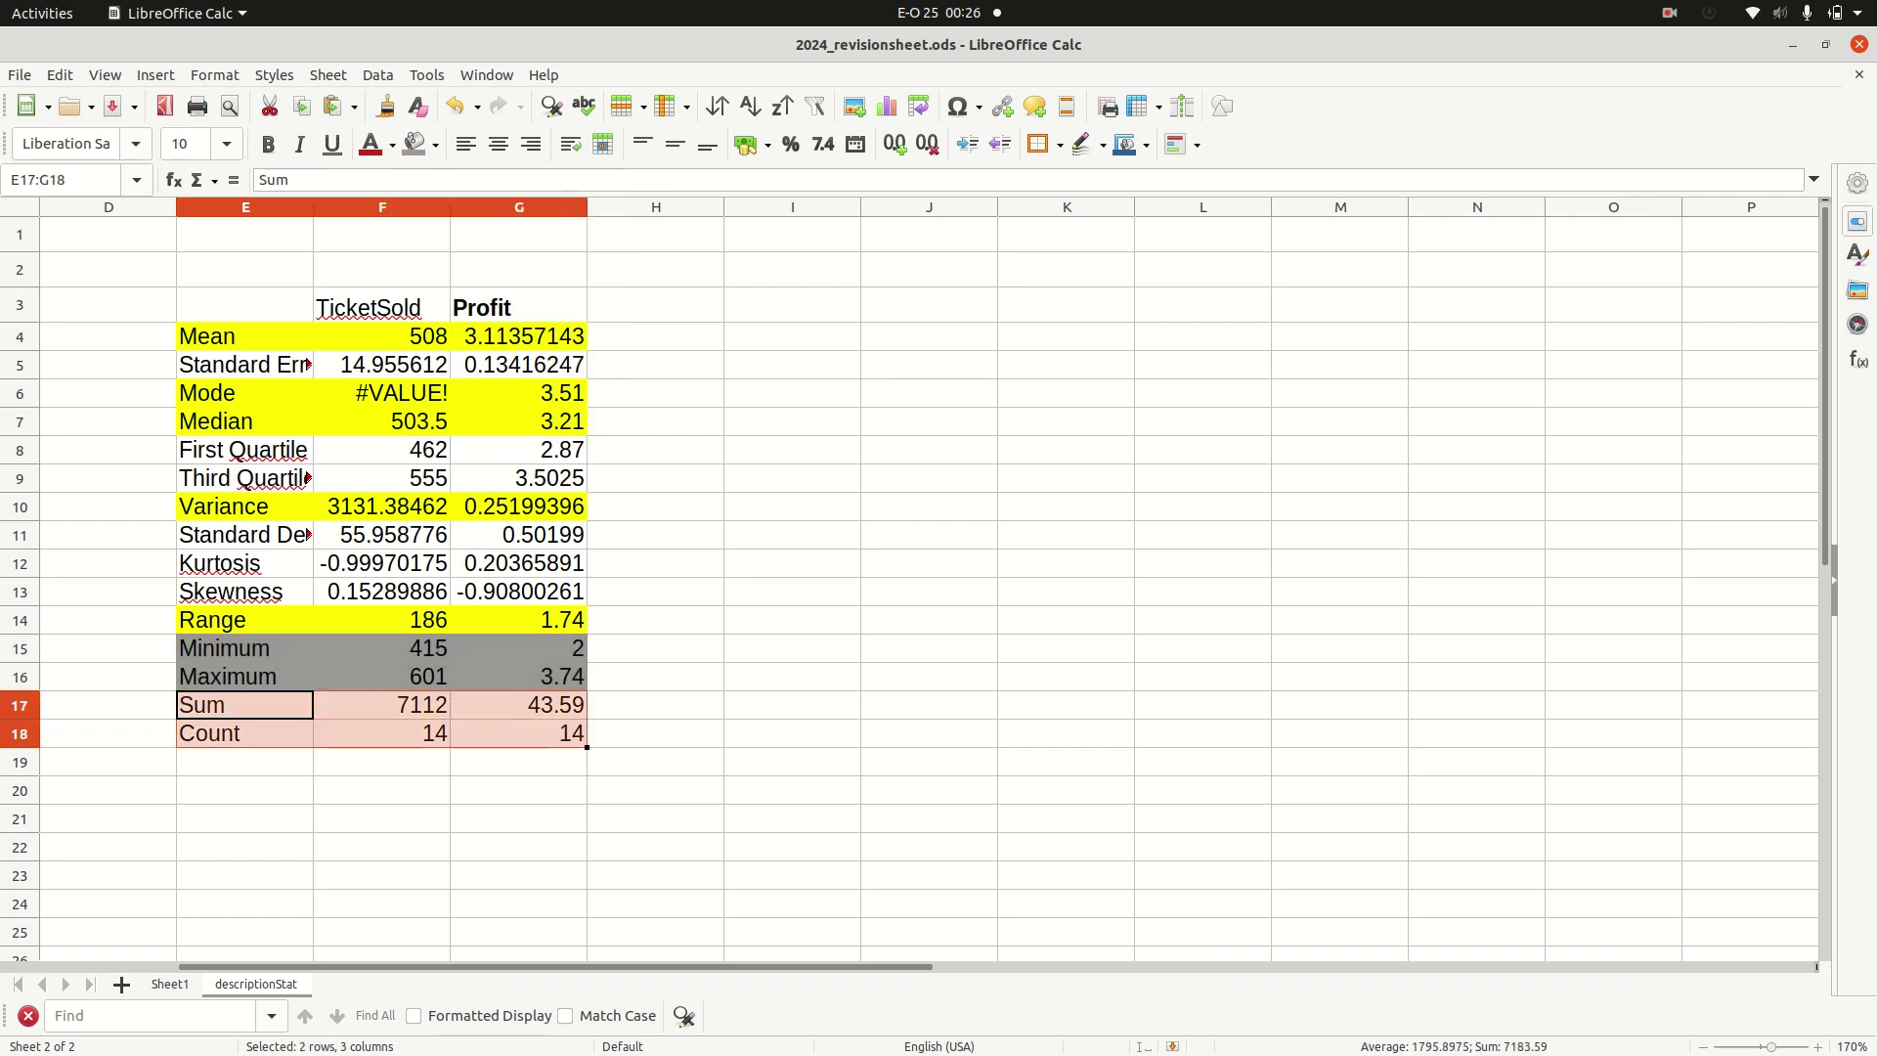
{"action": "left_click", "coordinate": [435, 143]}
{"action": "left_click", "coordinate": [571, 291]}
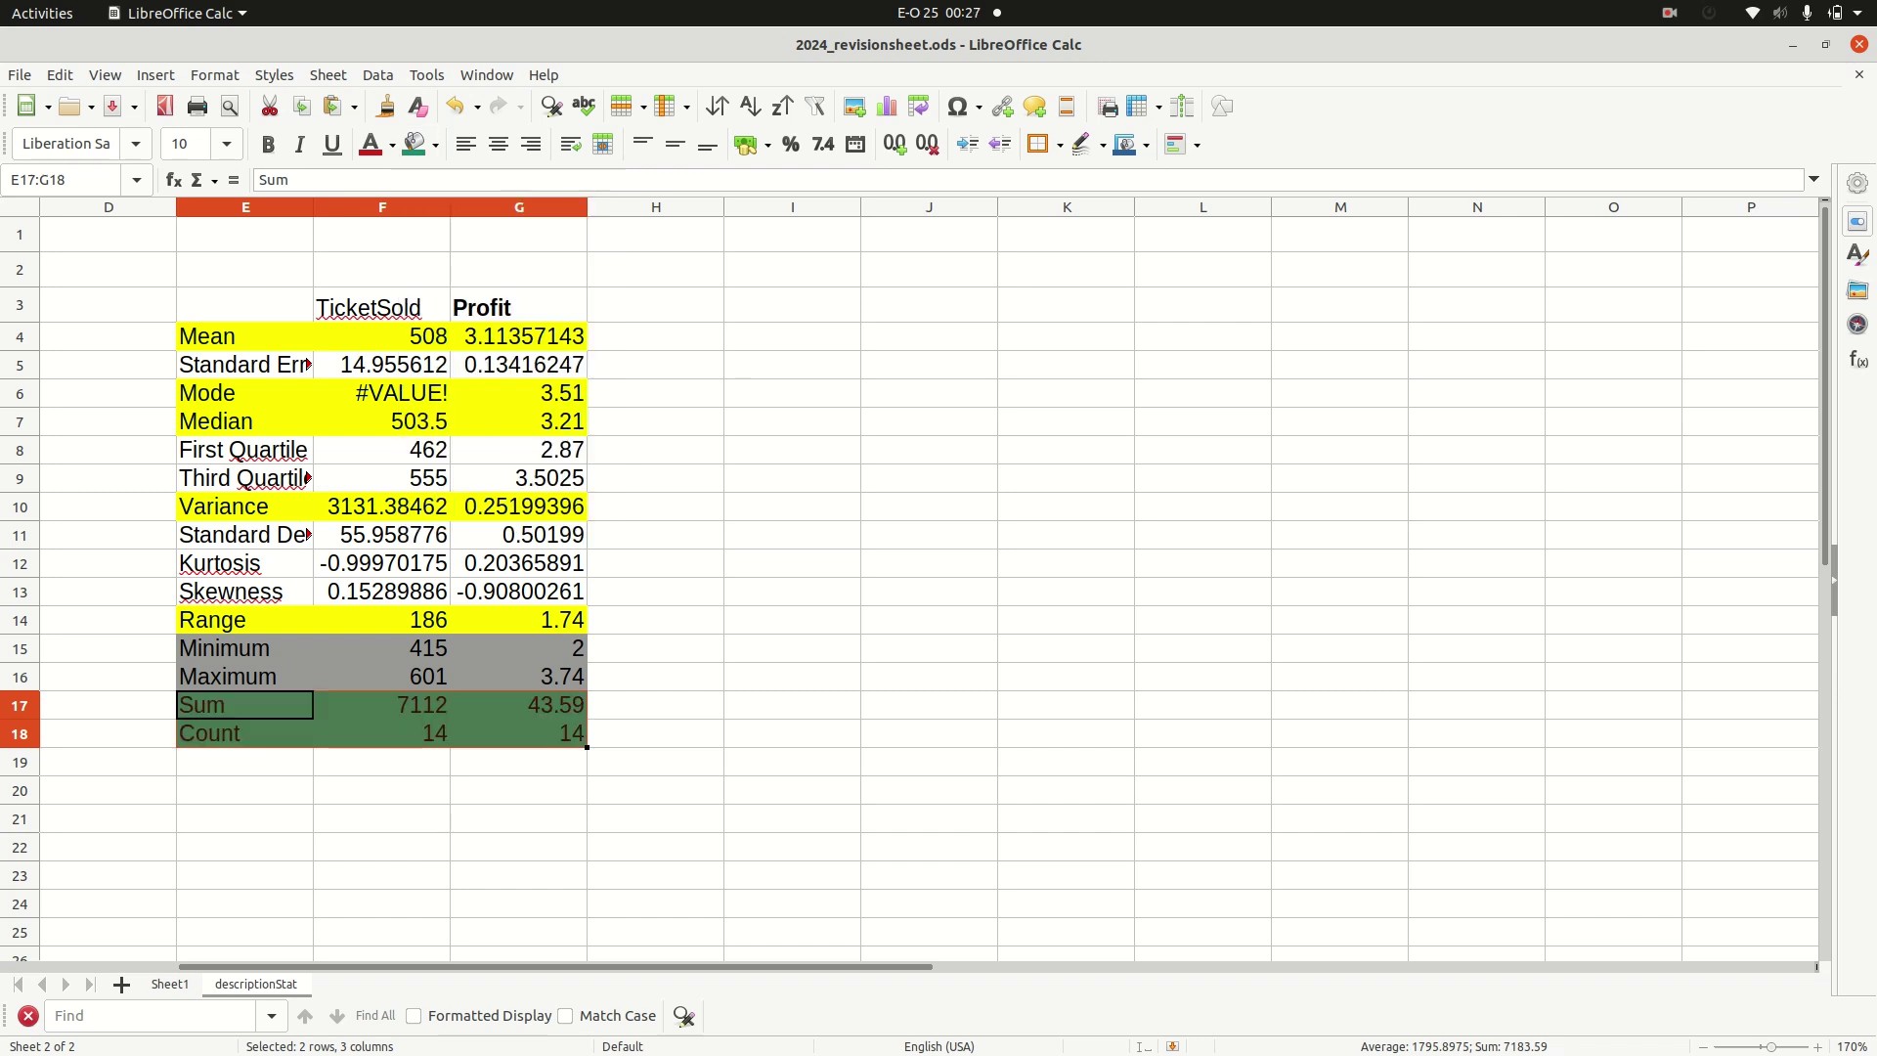
{"action": "left_click", "coordinate": [655, 790]}
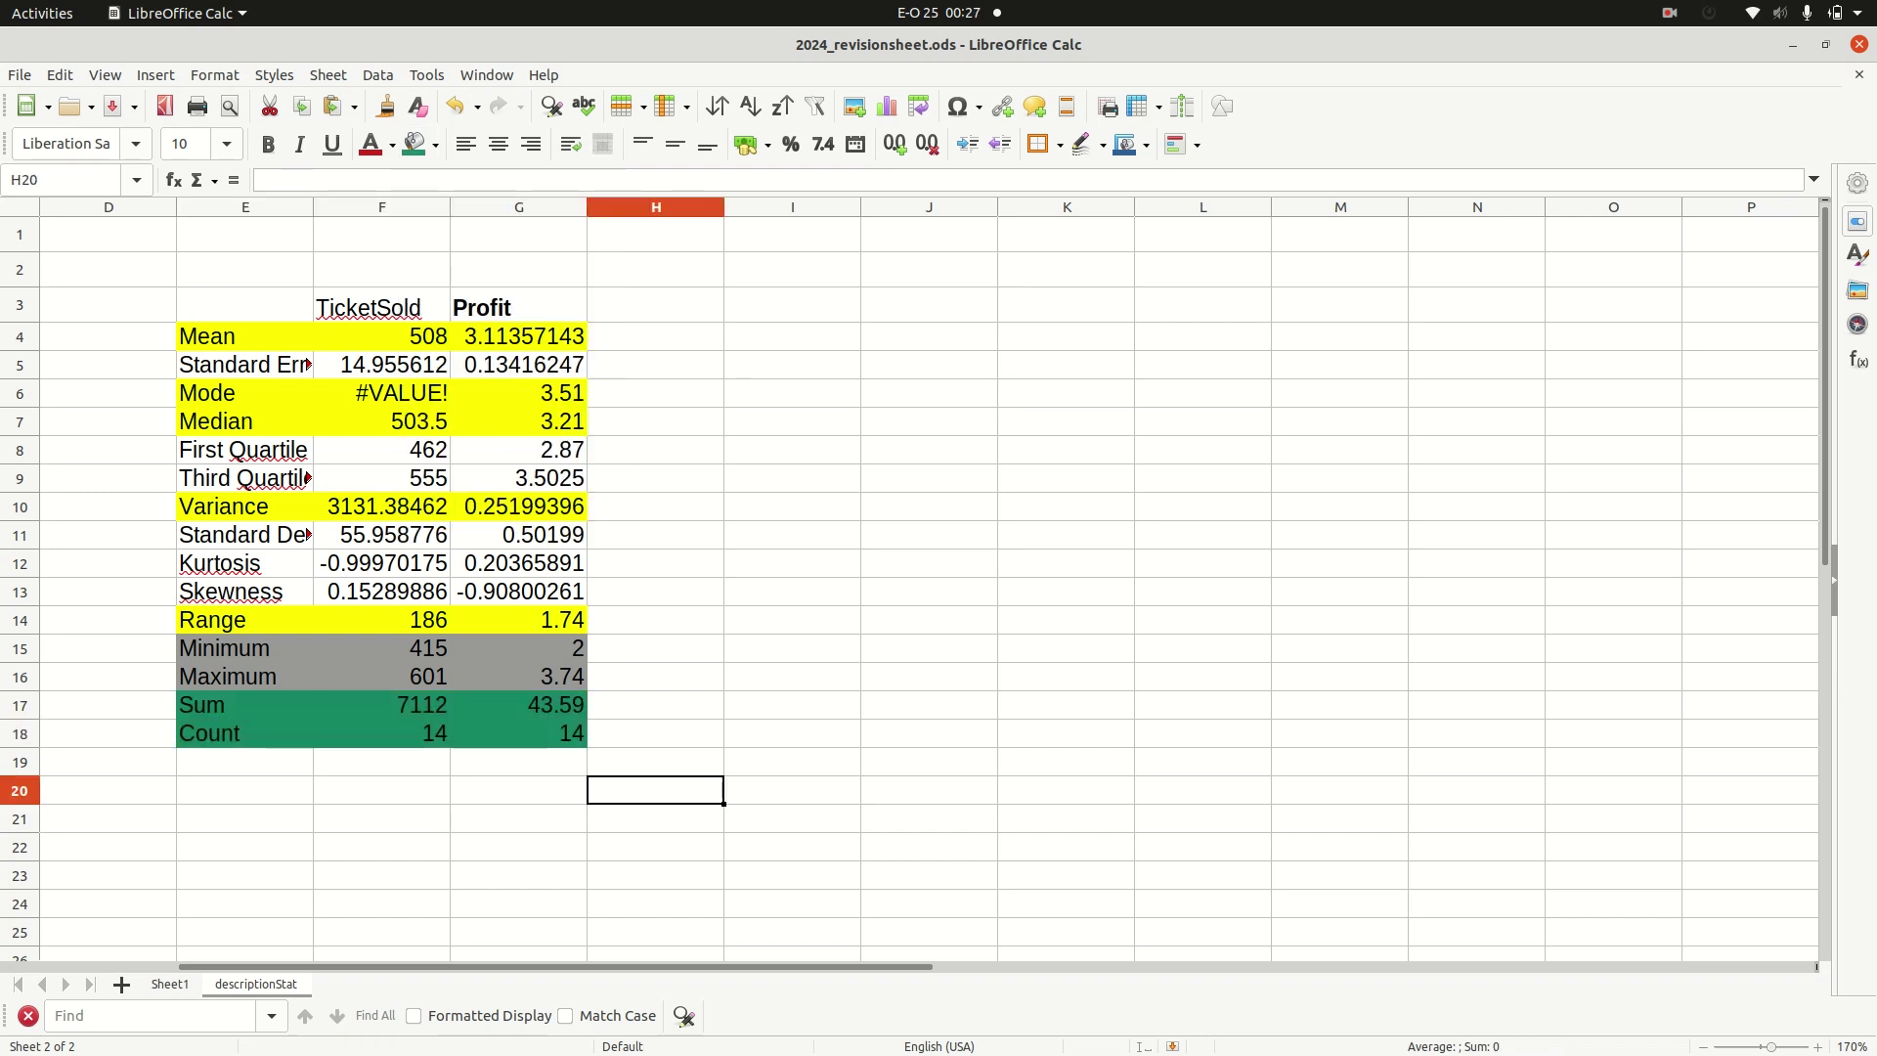
- Examine the minimum, maximum and mean of TicketSold and Profit, plus the median and mode of TicketSold
{"action": "left_click", "coordinate": [381, 647]}
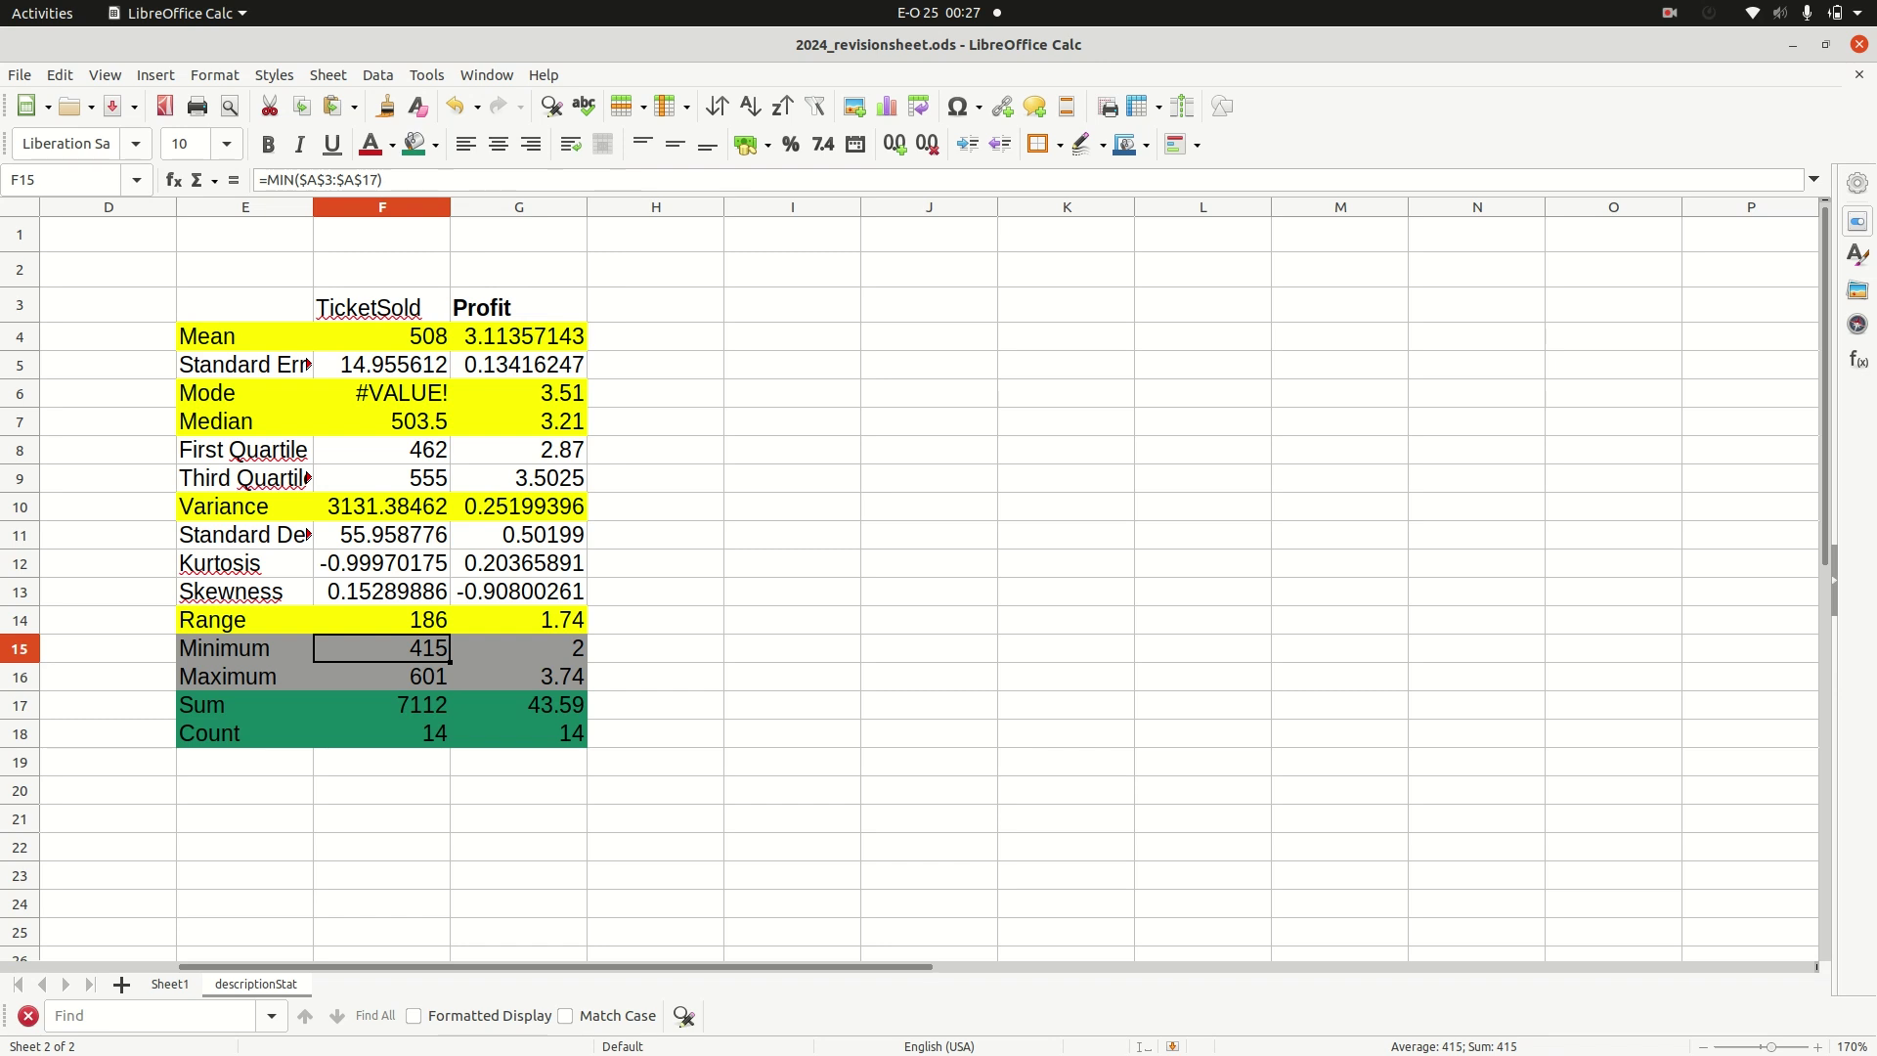
{"action": "left_click", "coordinate": [381, 675]}
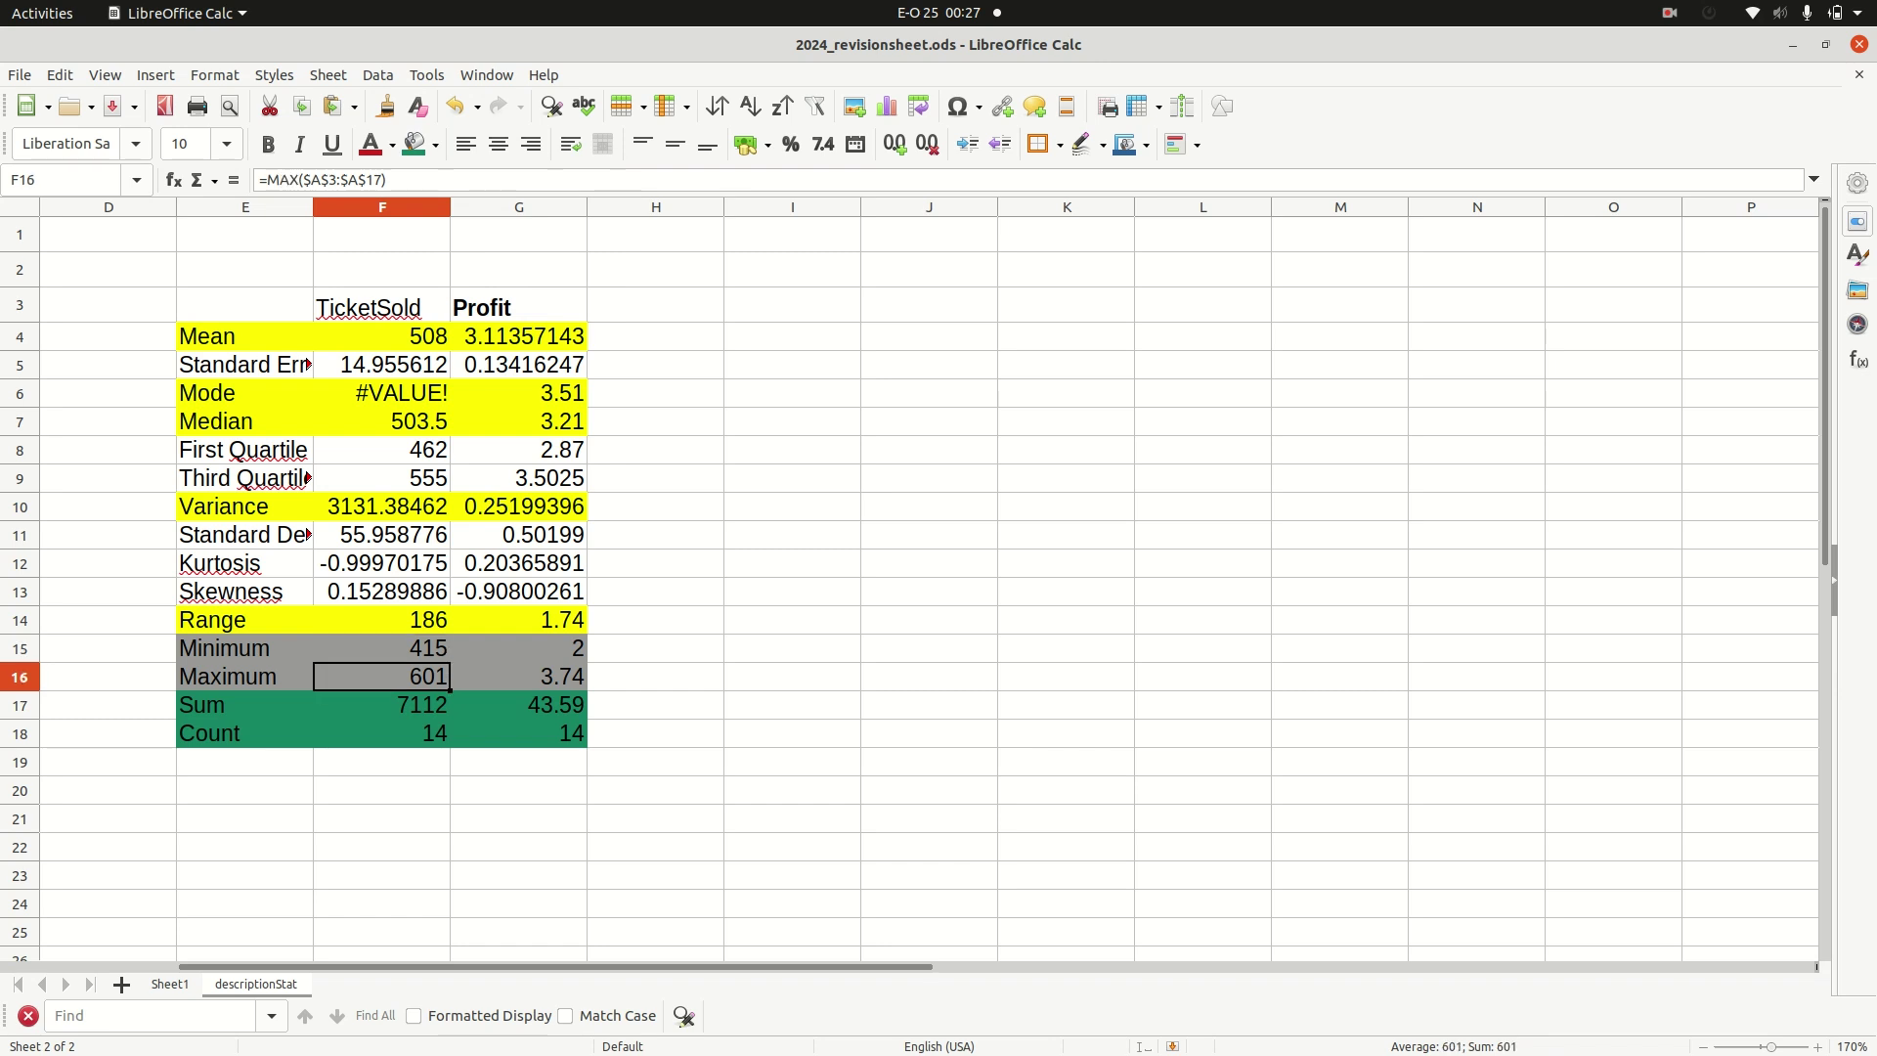
{"action": "left_click", "coordinate": [518, 676]}
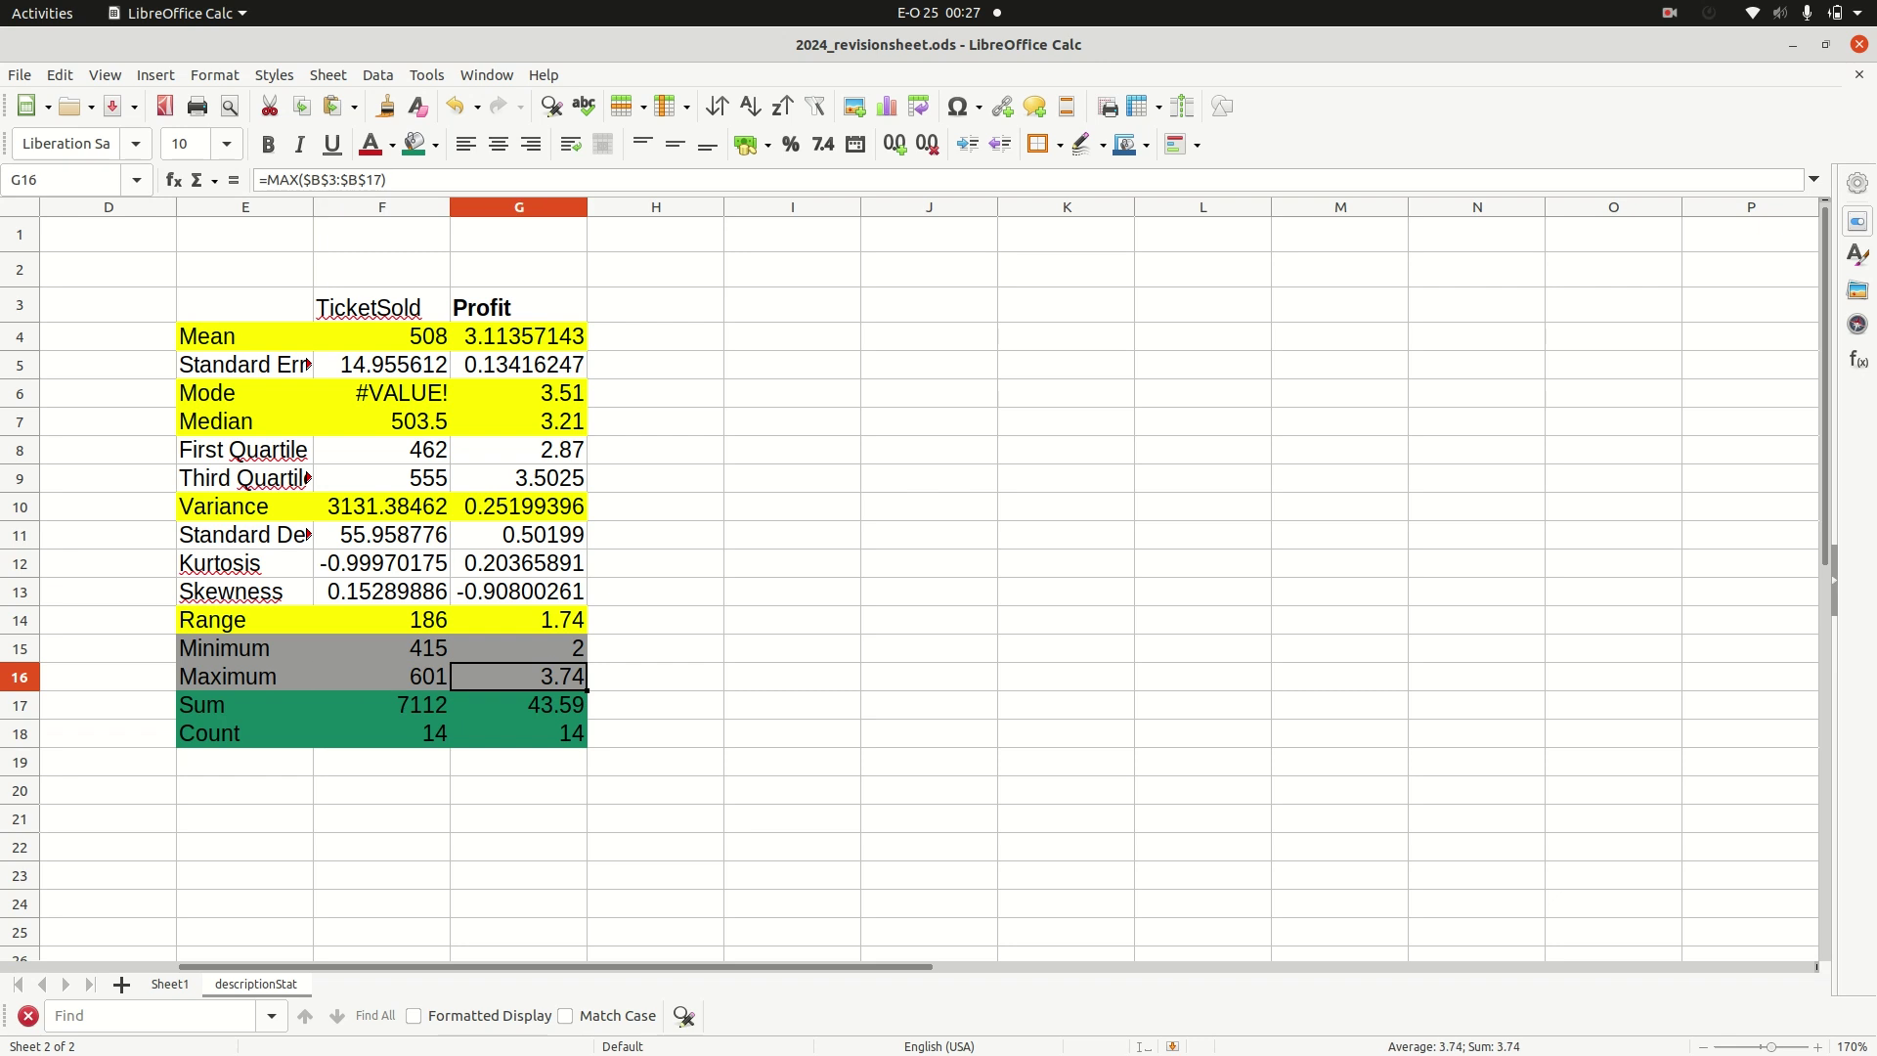
{"action": "left_click", "coordinate": [518, 647]}
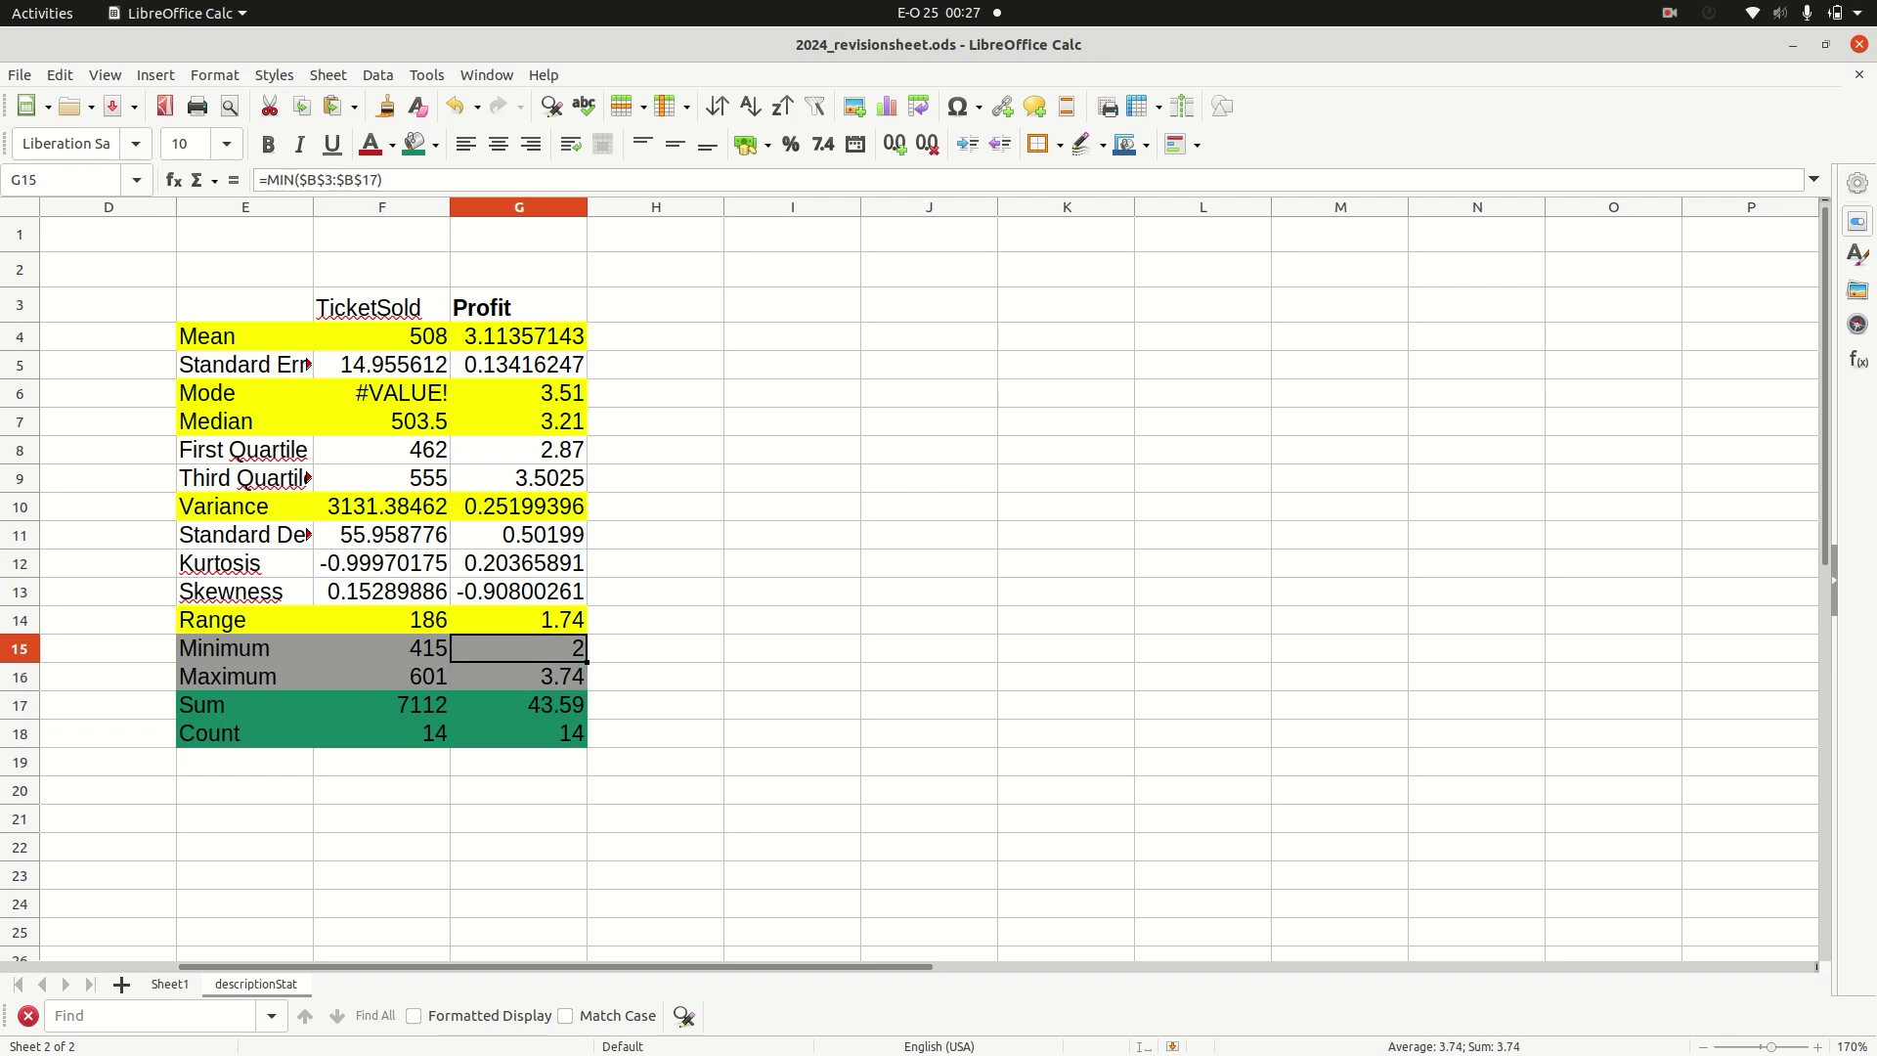
{"action": "left_click", "coordinate": [382, 335]}
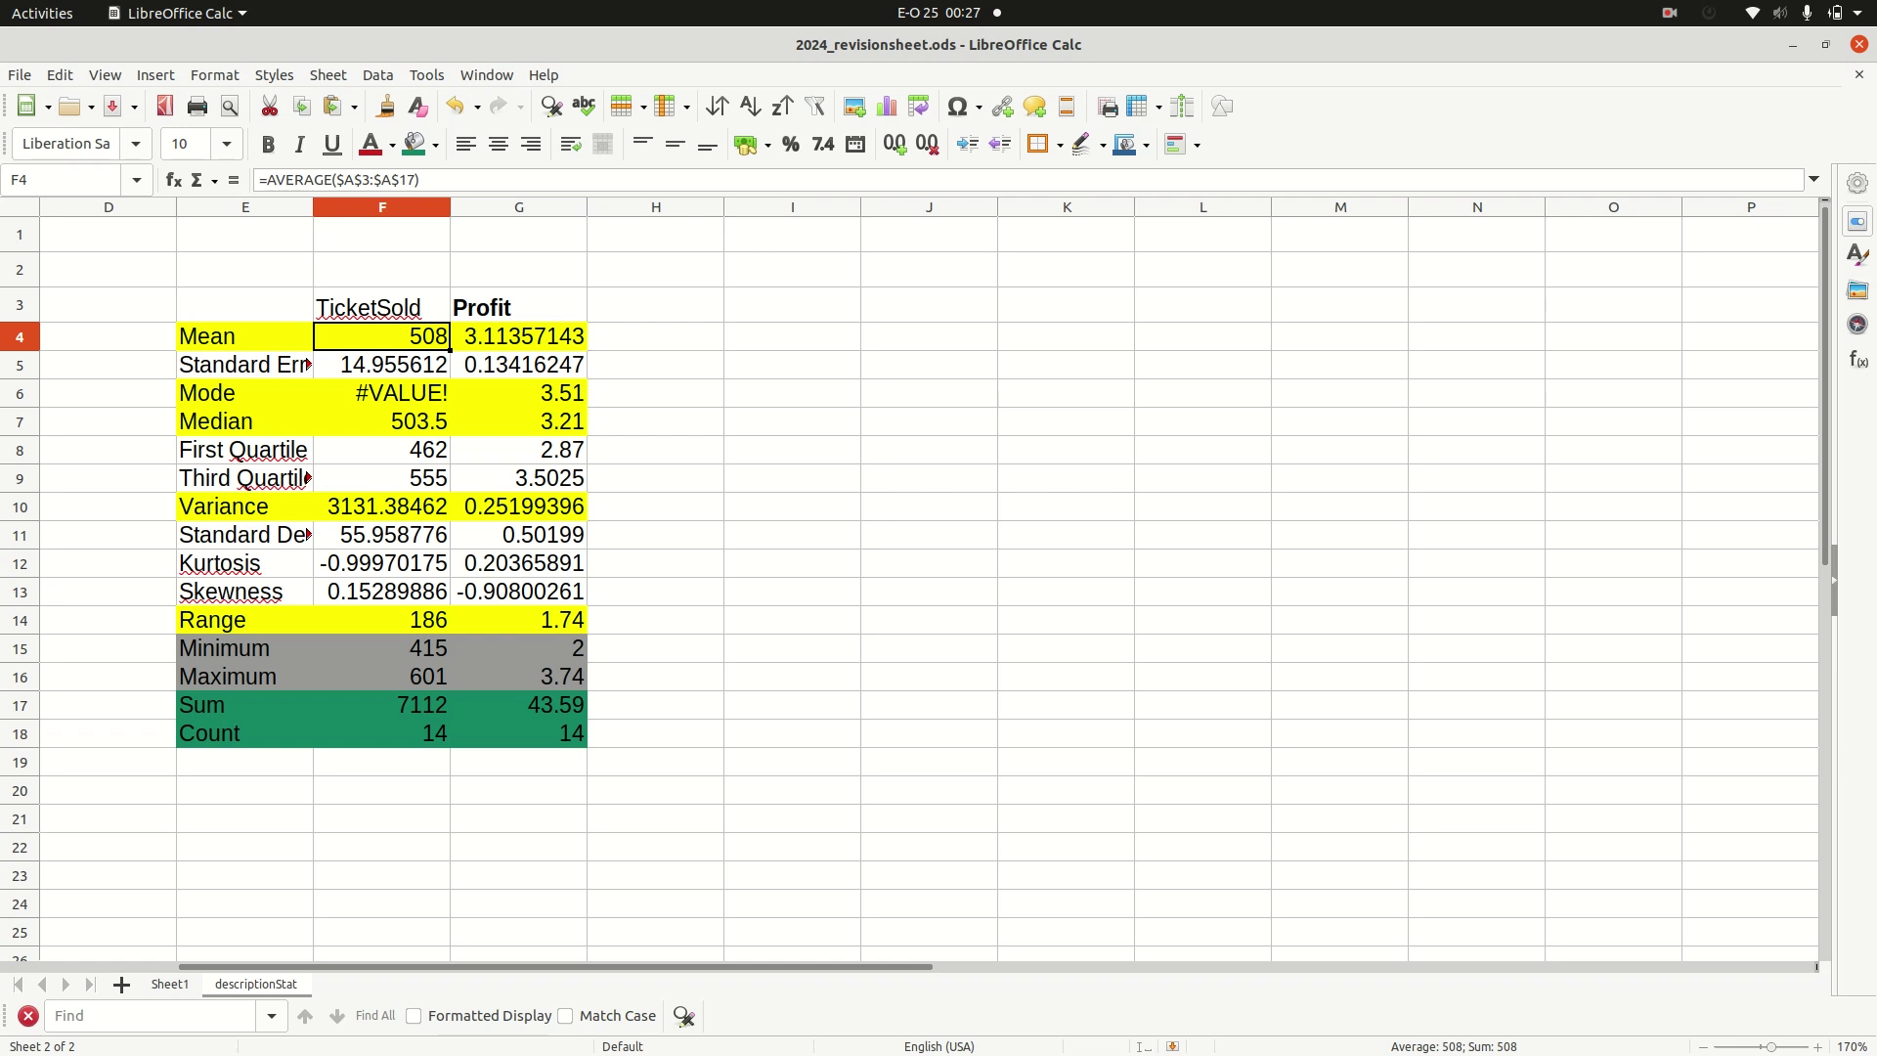
{"action": "left_click", "coordinate": [518, 335]}
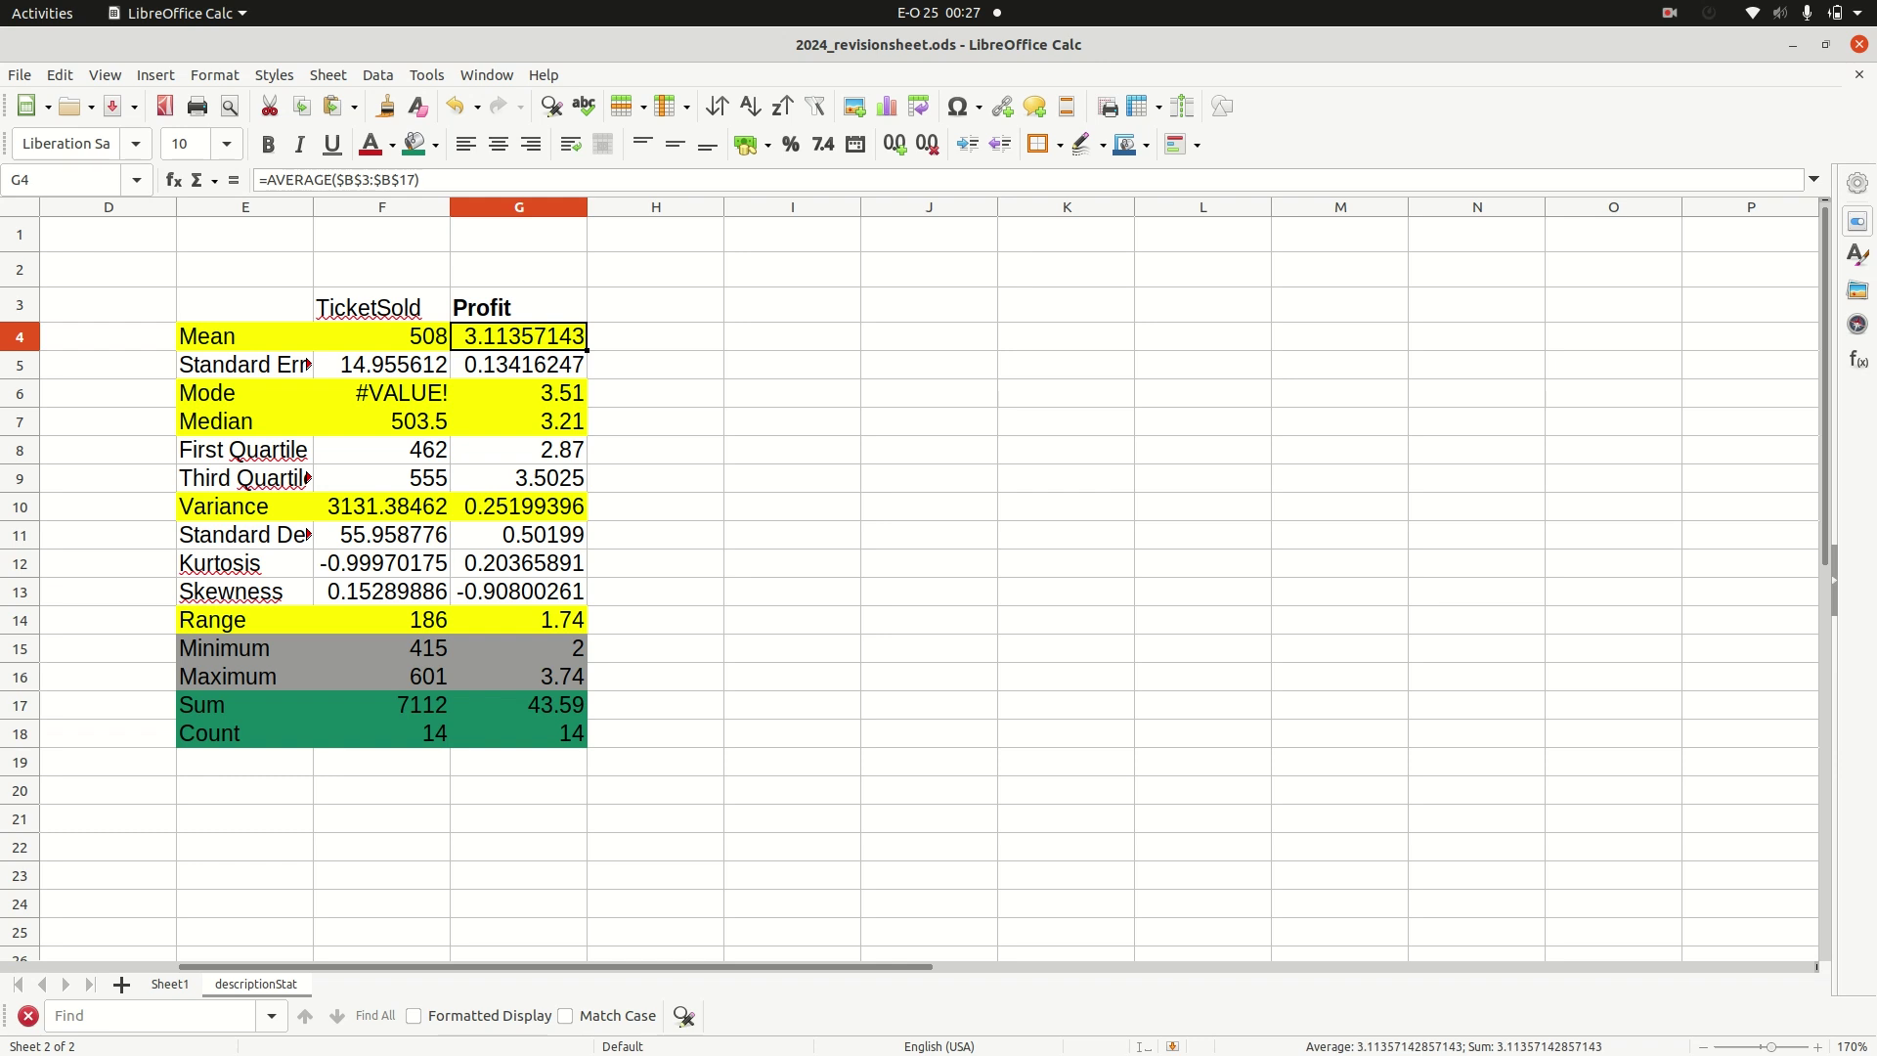
{"action": "left_click", "coordinate": [381, 421]}
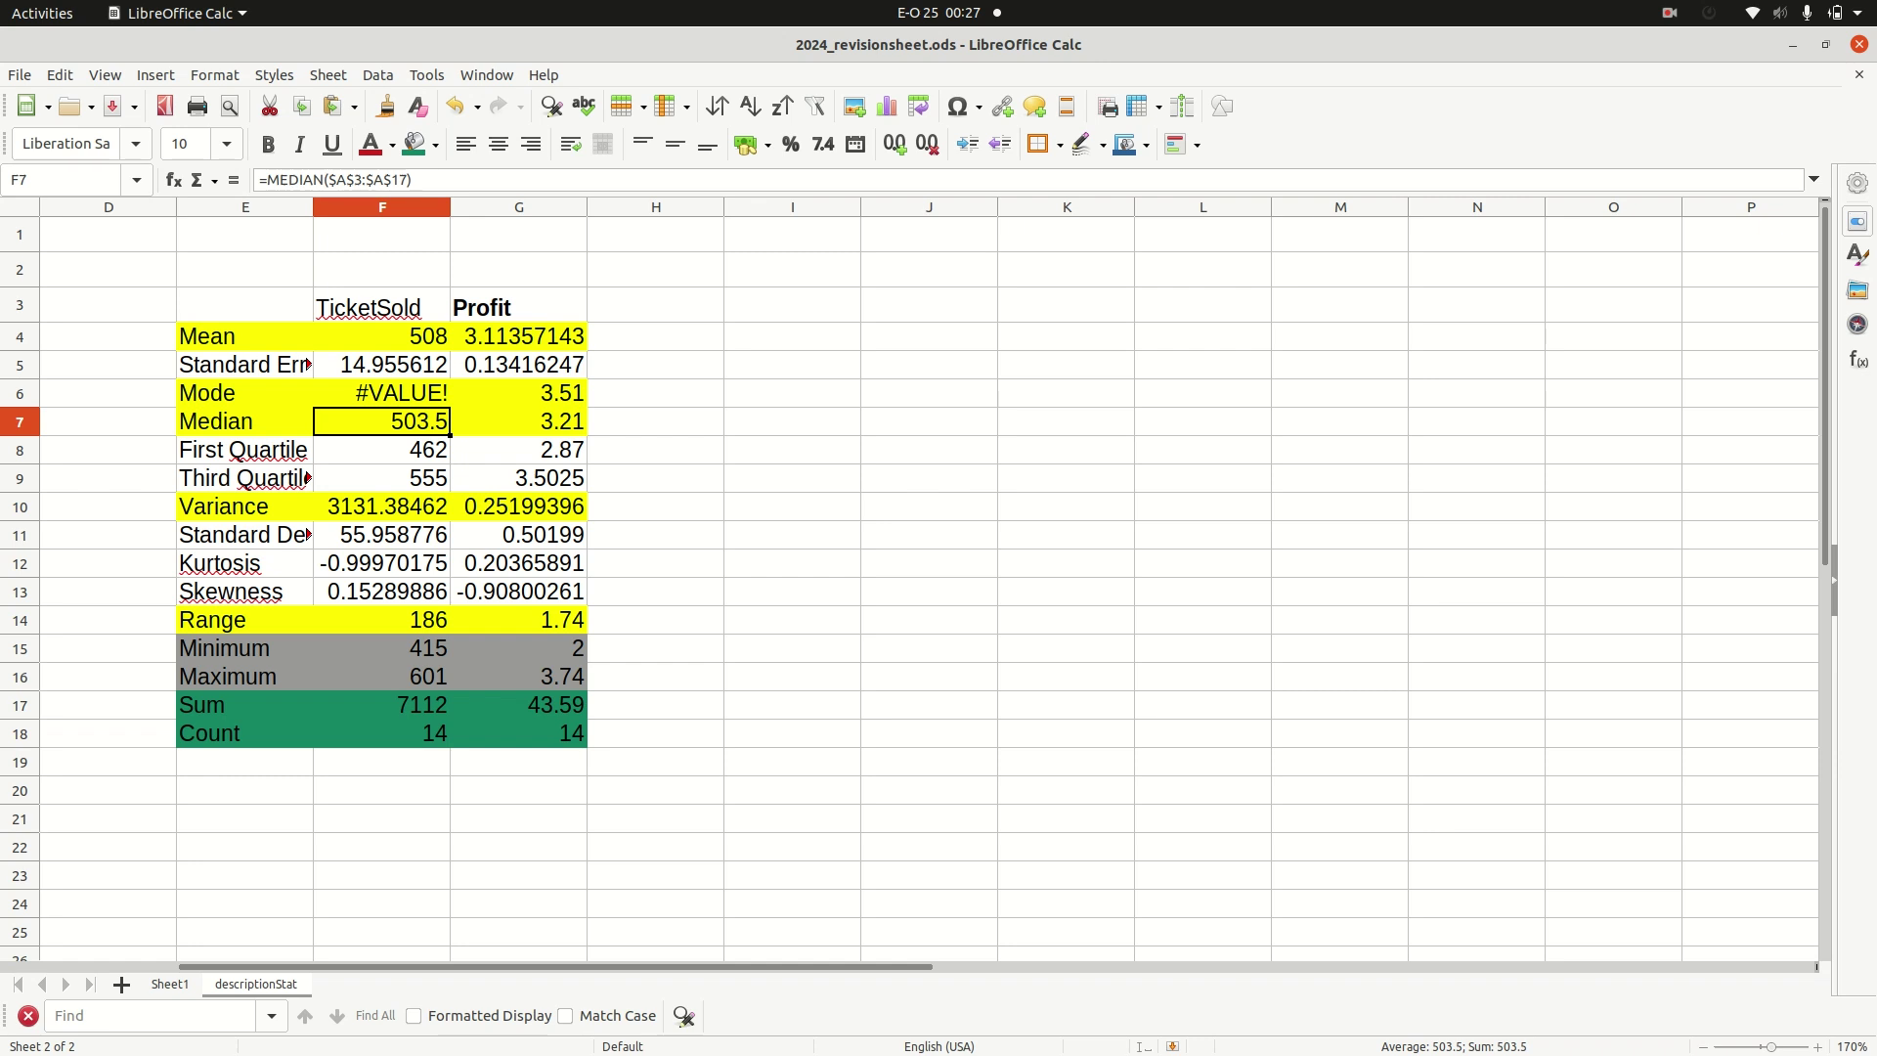
{"action": "left_click", "coordinate": [381, 393]}
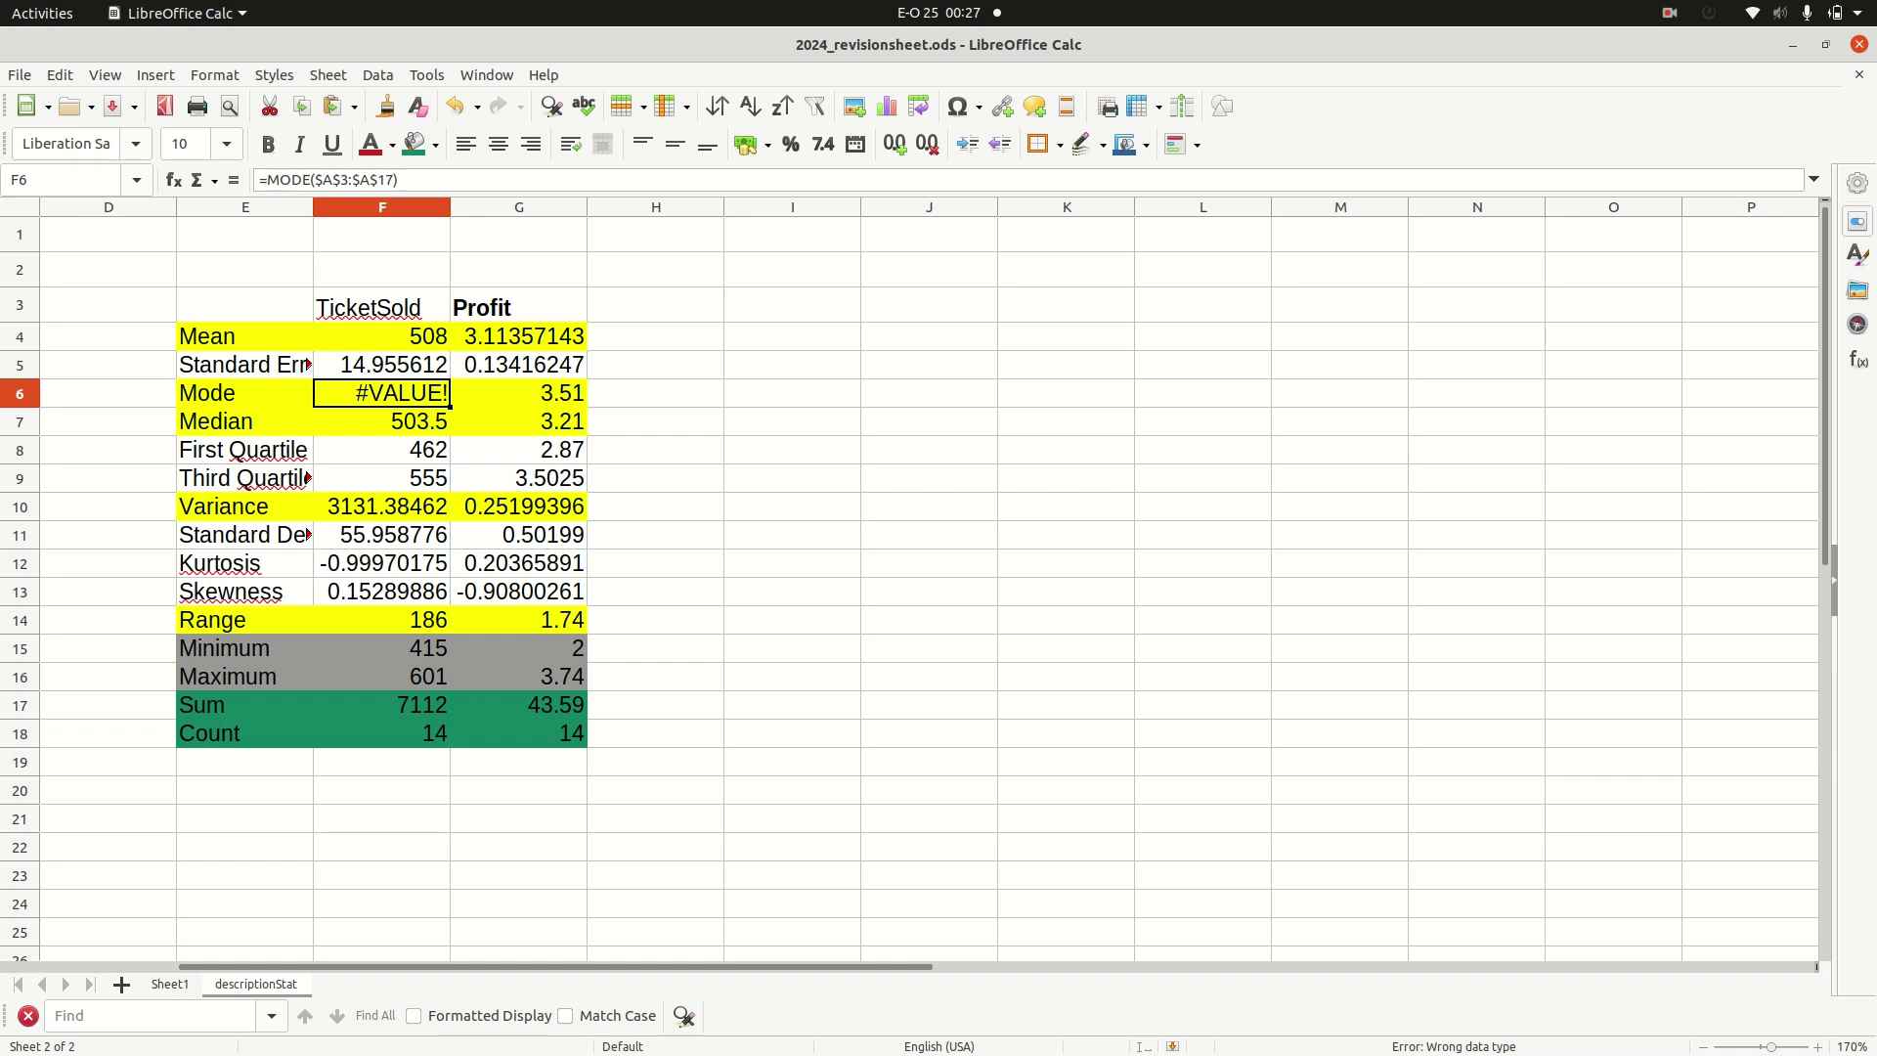
- Enter the note "what is the information" in cell H9, beside the Third Quartile row of the statistics table
{"action": "left_click", "coordinate": [518, 393]}
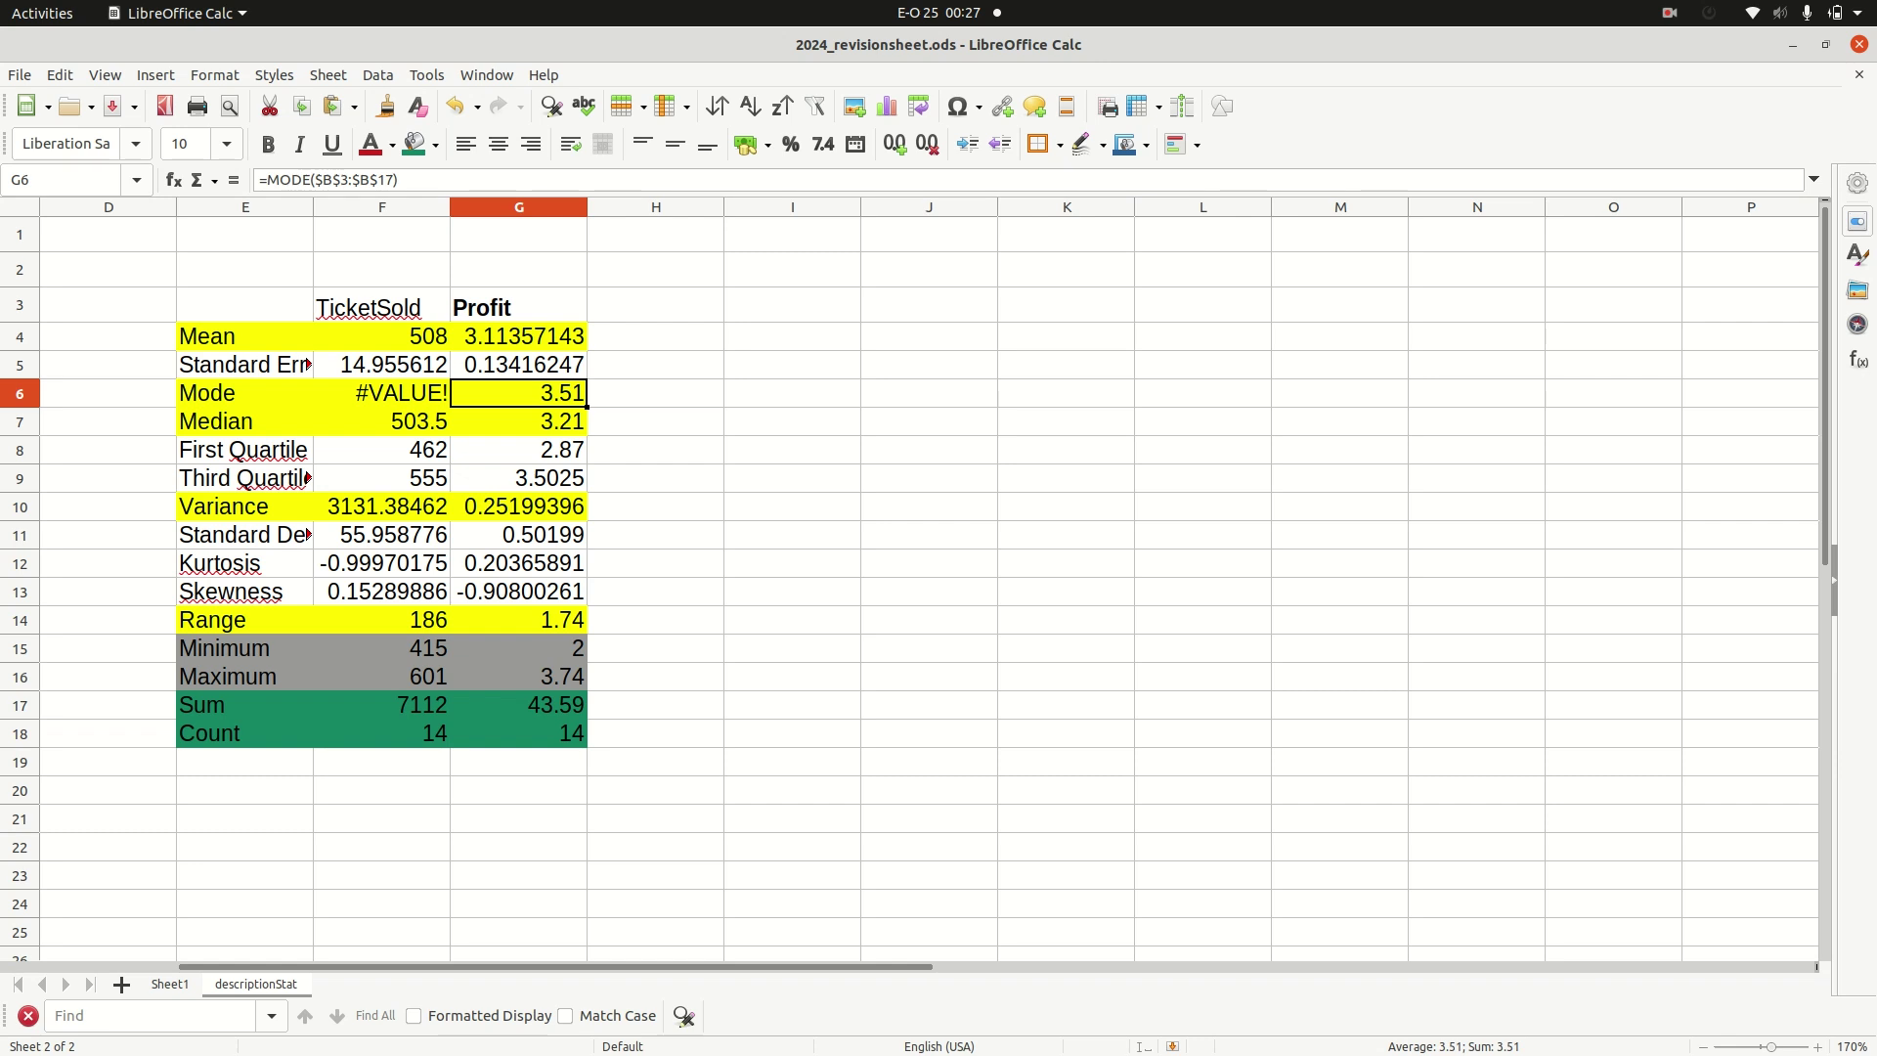
{"action": "left_click", "coordinate": [244, 903]}
{"action": "left_click_drag", "start_coordinate": [244, 966], "coordinate": [68, 965]}
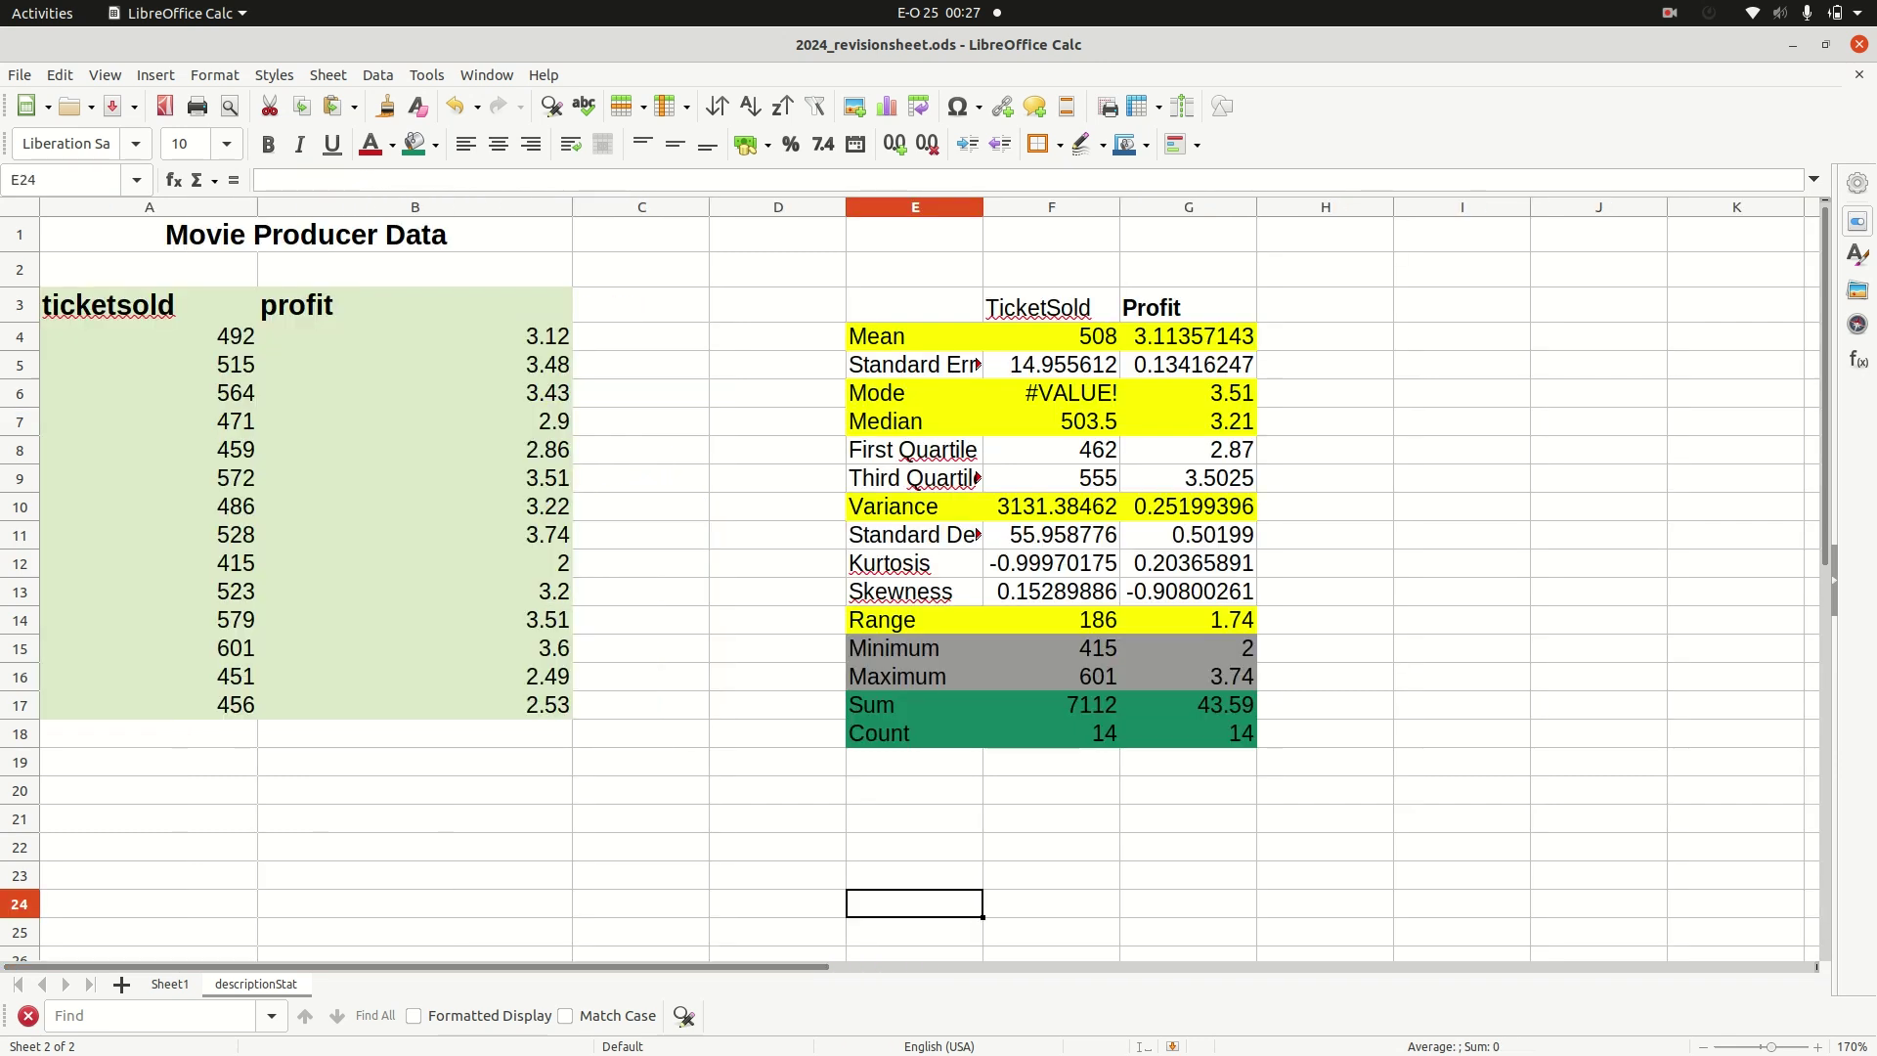
{"action": "left_click", "coordinate": [1324, 478]}
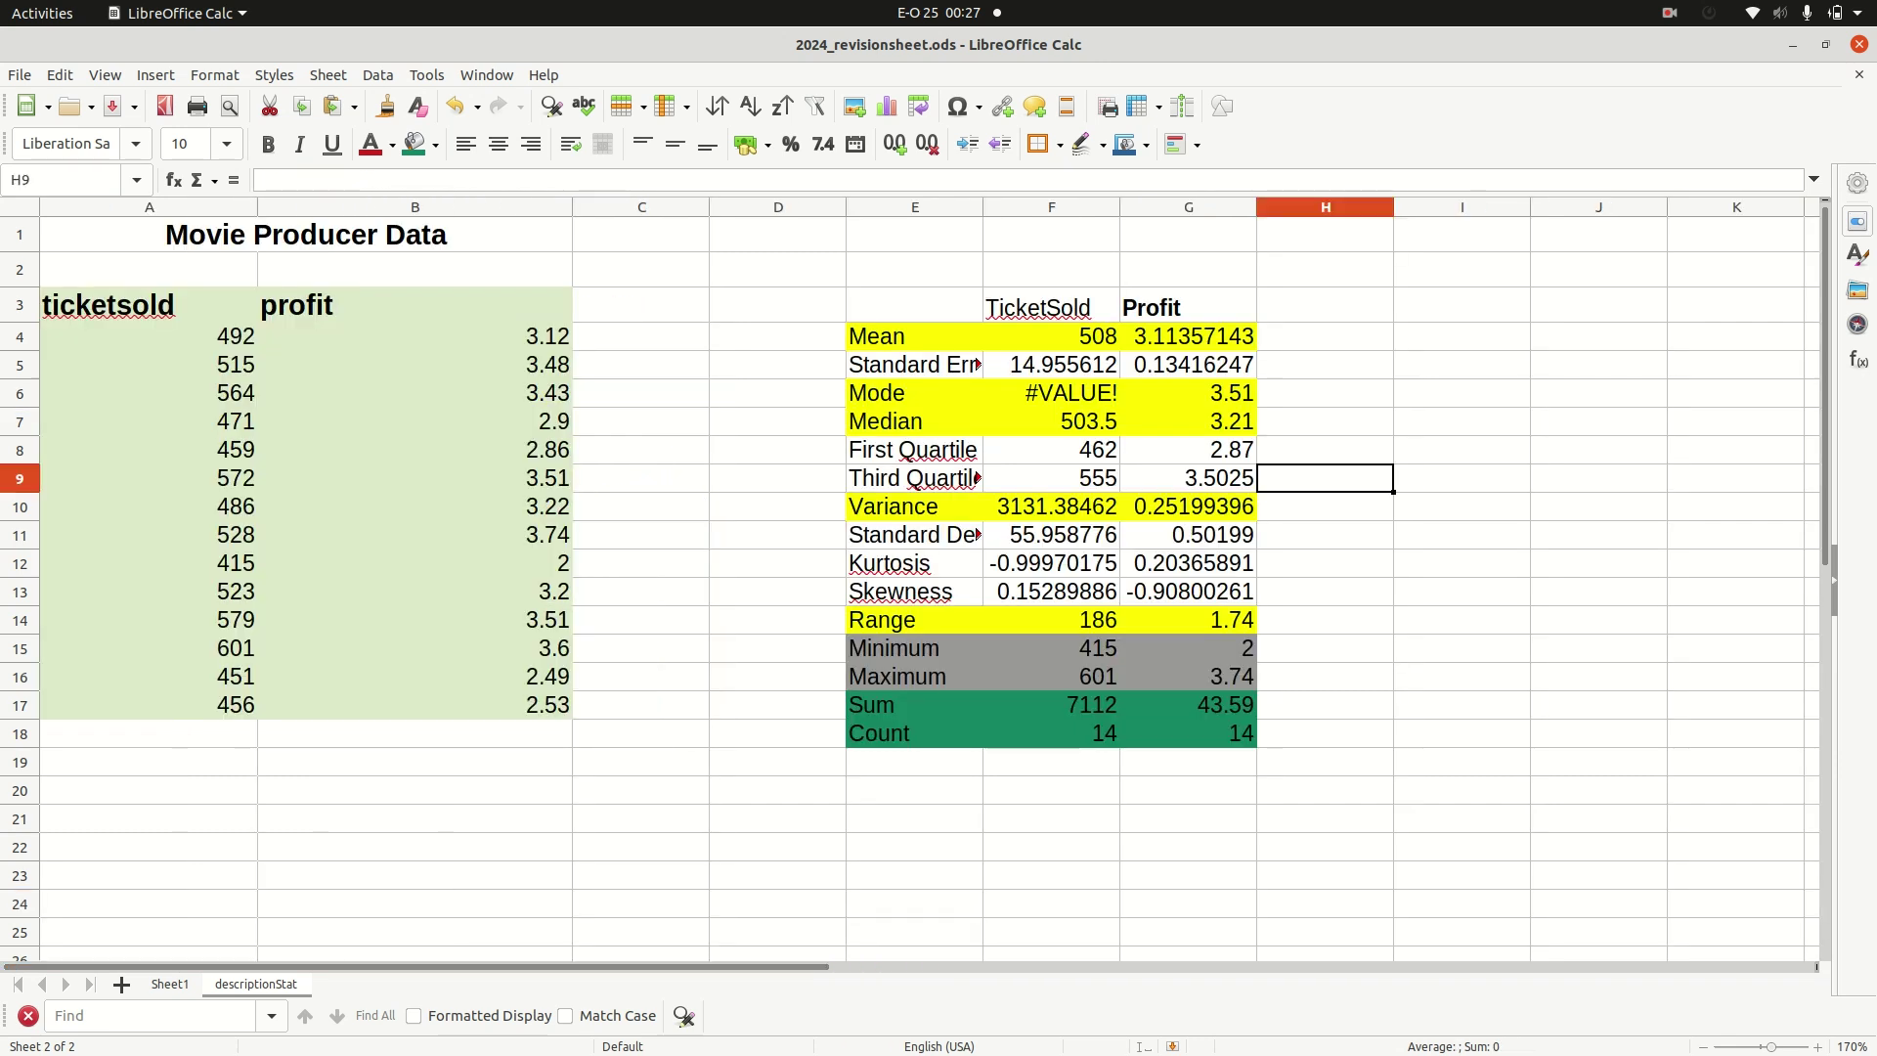
{"action": "type", "text": "what is "}
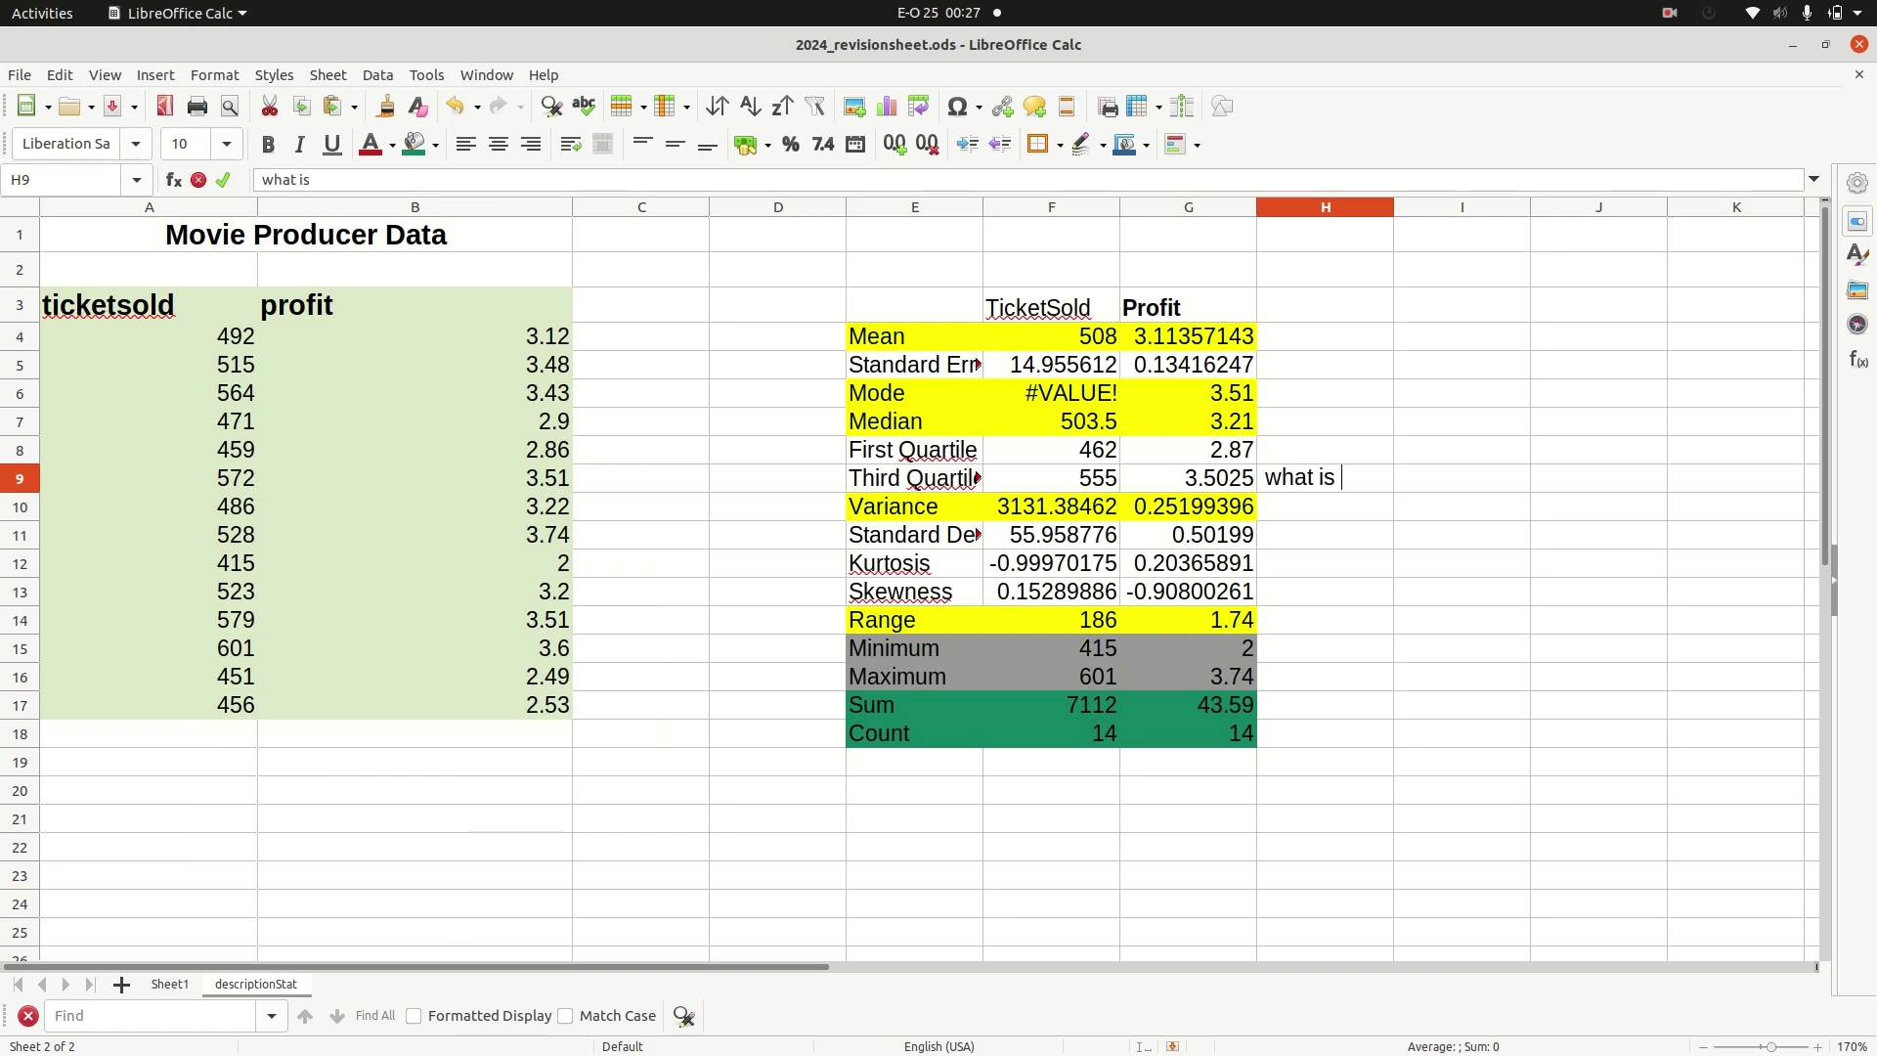
{"action": "type", "text": "the informat"}
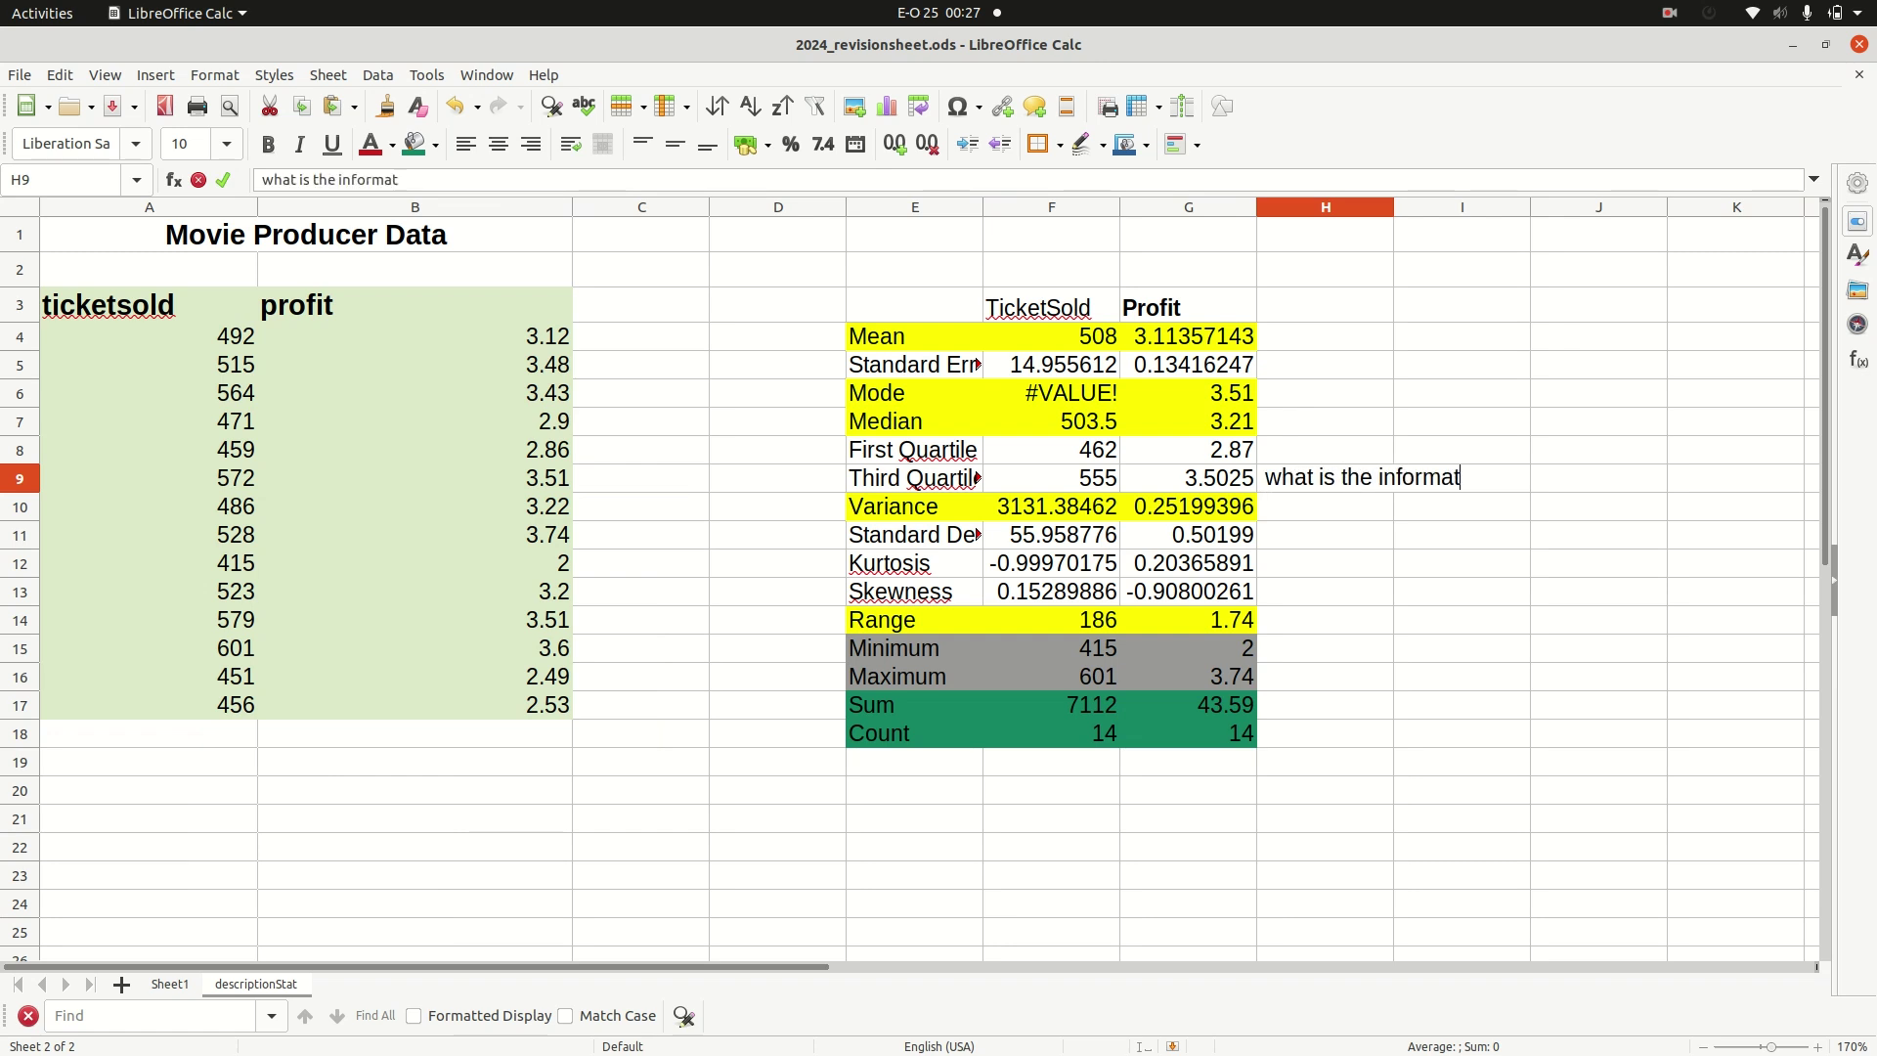
{"action": "type", "text": "ion"}
{"action": "key", "text": "Return"}
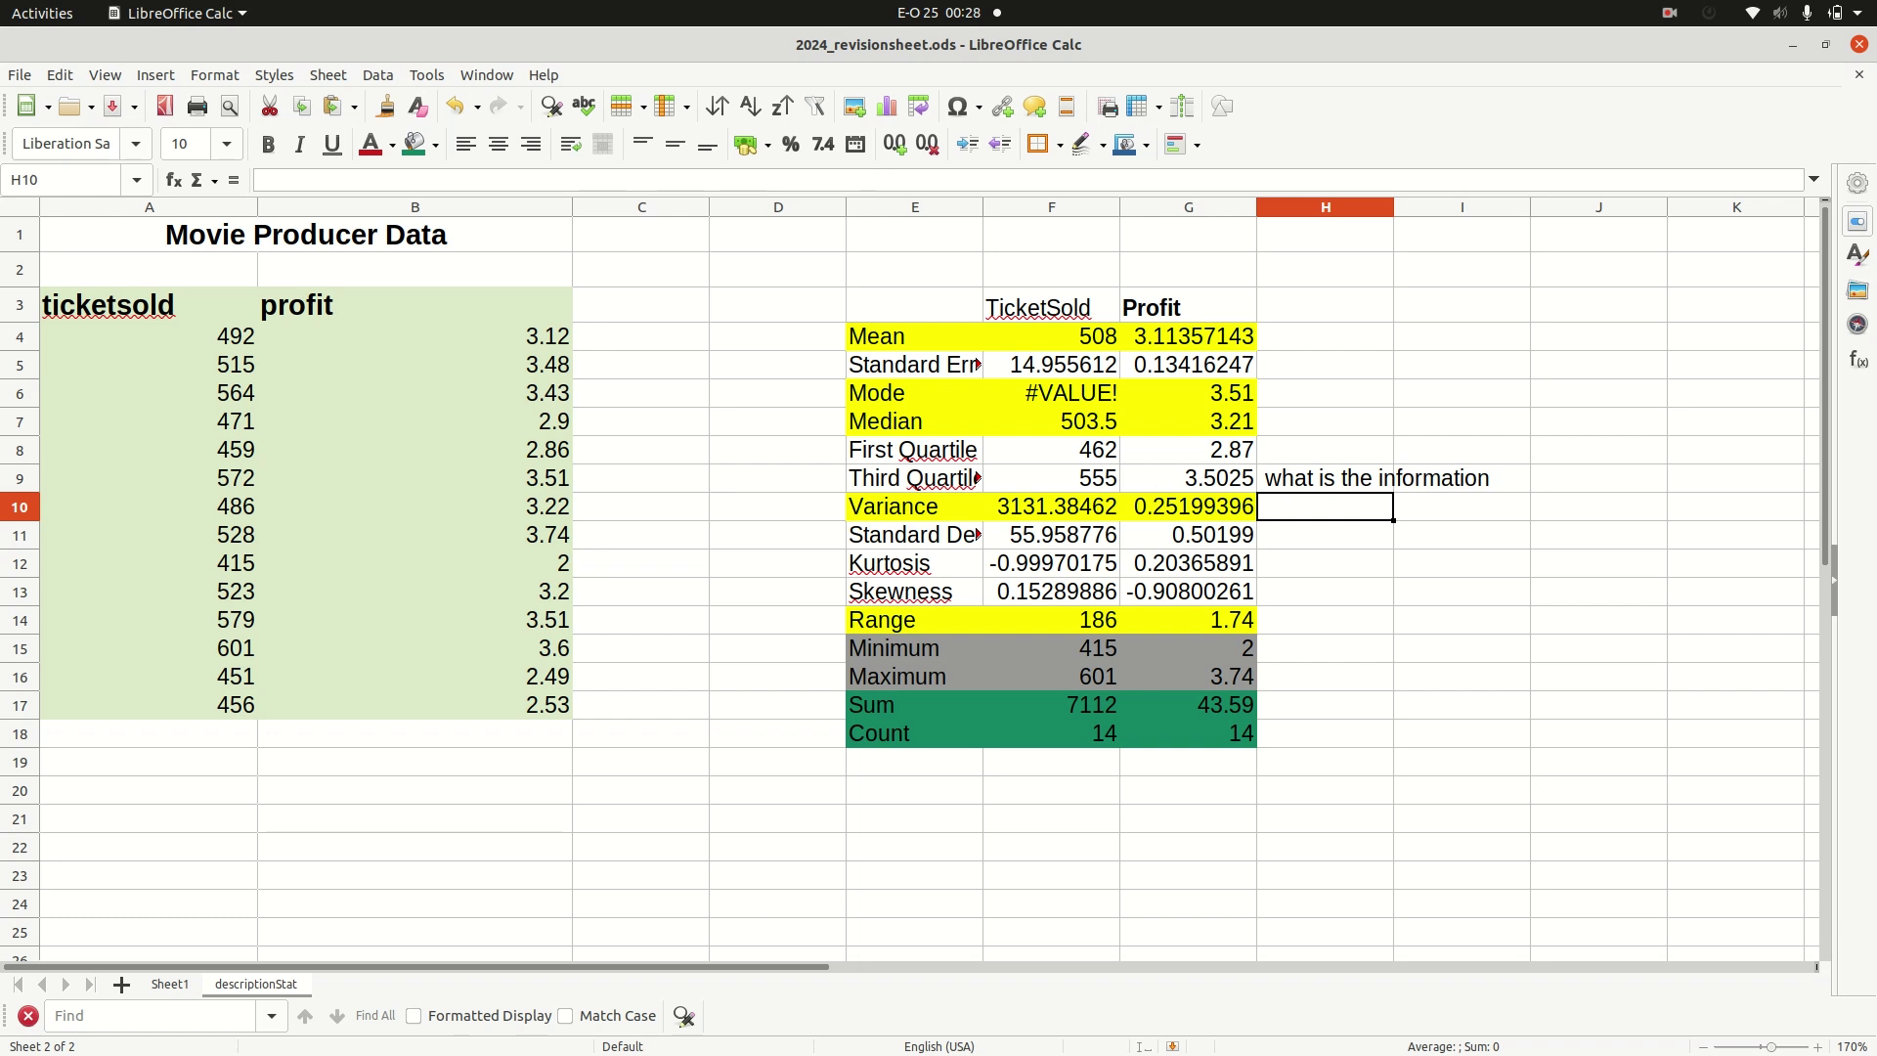